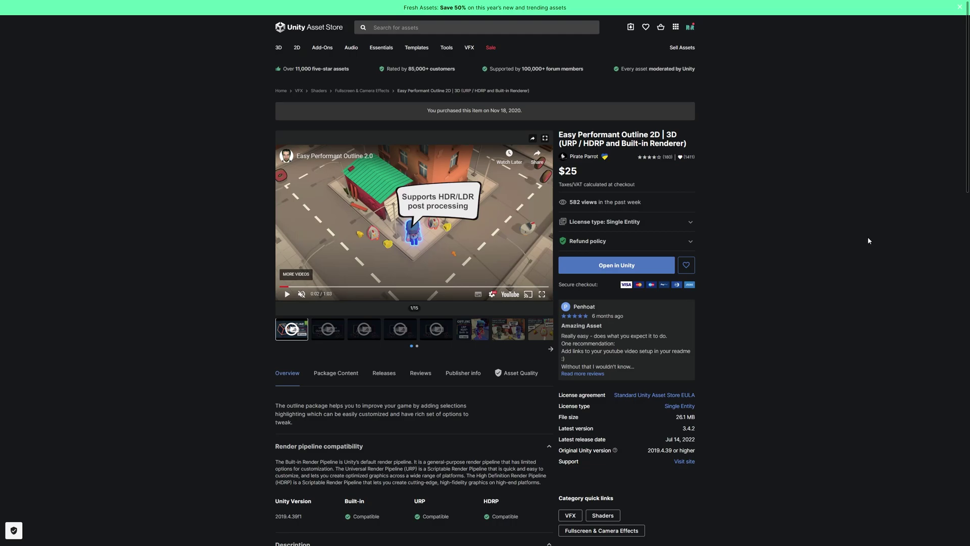
{"action": "scroll", "coordinate": [417, 424], "scroll_direction": "down", "scroll_amount": 3}
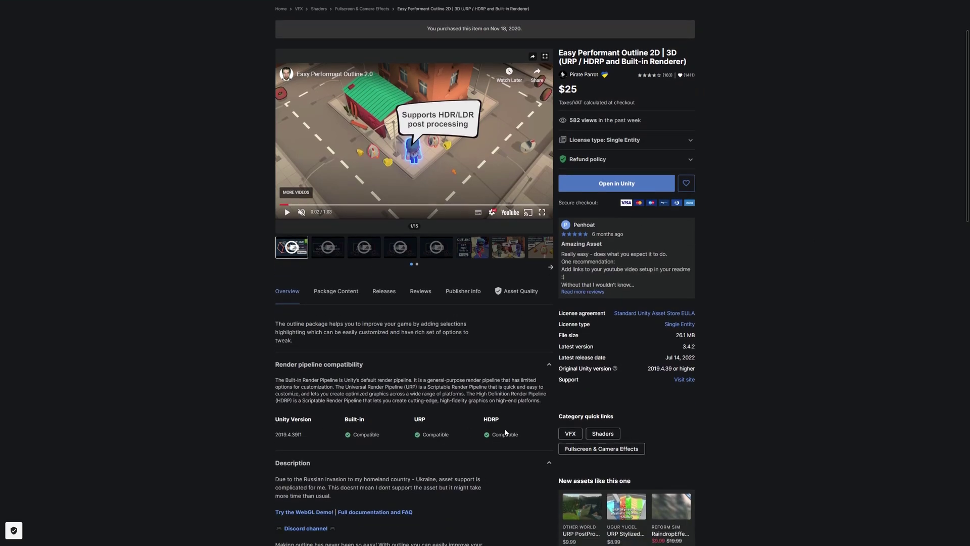
{"action": "scroll", "coordinate": [502, 420], "scroll_direction": "up", "scroll_amount": 3}
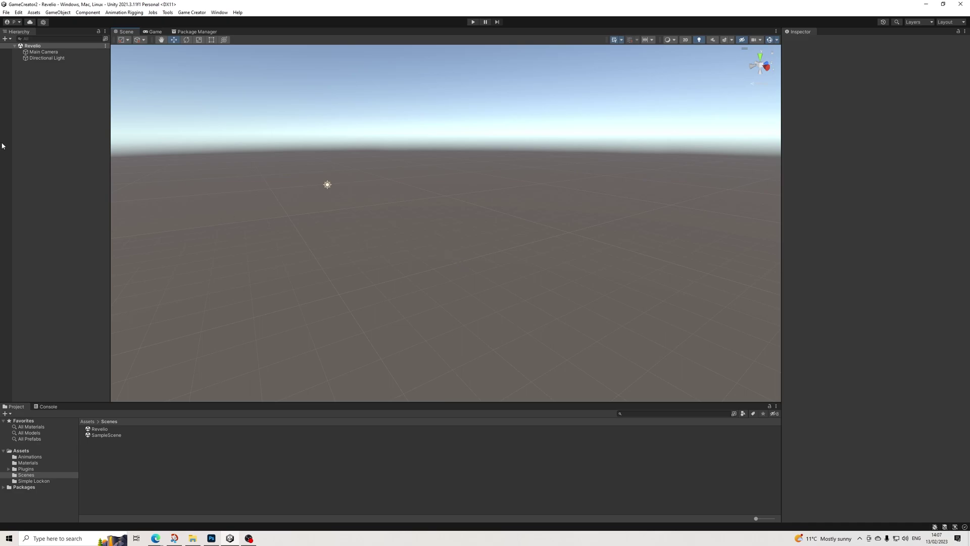
- Add a 3D plane to the Revelio scene and set its position to 0, 0, 0
{"action": "right_click", "coordinate": [46, 130]}
{"action": "mouse_move", "coordinate": [101, 235]}
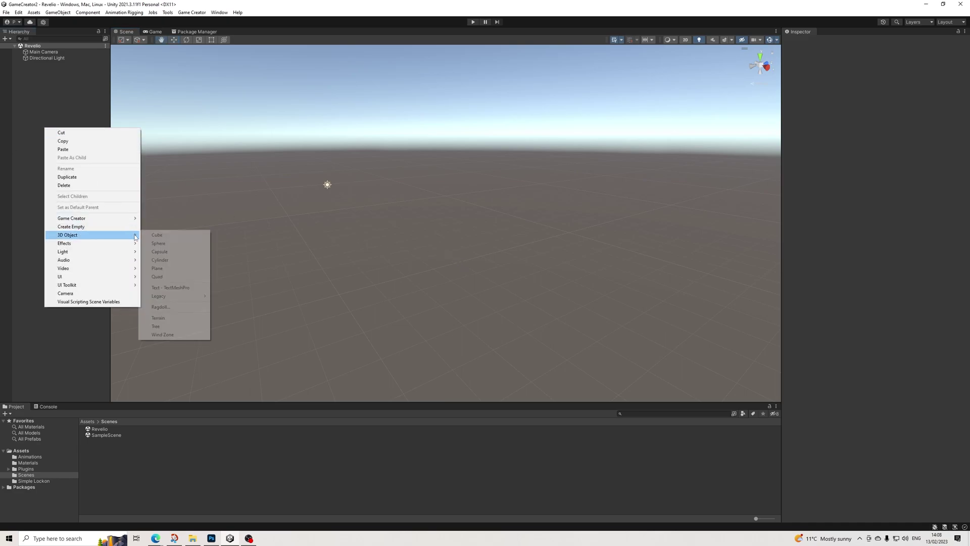
{"action": "left_click", "coordinate": [158, 268]}
{"action": "left_click", "coordinate": [869, 71]}
{"action": "type", "text": "0"}
{"action": "key", "text": "Tab"}
{"action": "type", "text": "0"}
{"action": "key", "text": "Tab"}
{"action": "type", "text": "0"}
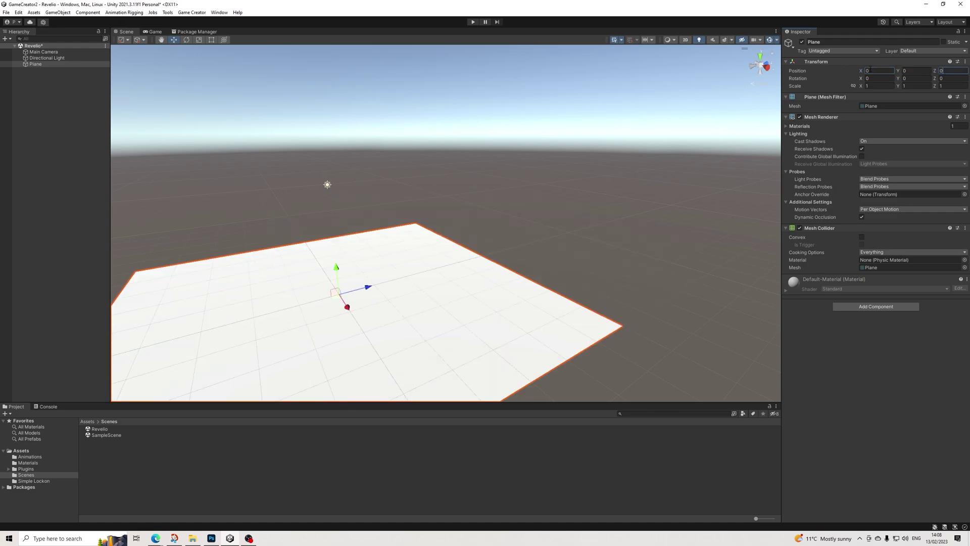
- Set the plane's scale to 100 on X and 100 on Z
{"action": "left_click", "coordinate": [878, 87]}
{"action": "type", "text": "100"}
{"action": "key", "text": "Tab"}
{"action": "key", "text": "Tab"}
{"action": "type", "text": "100"}
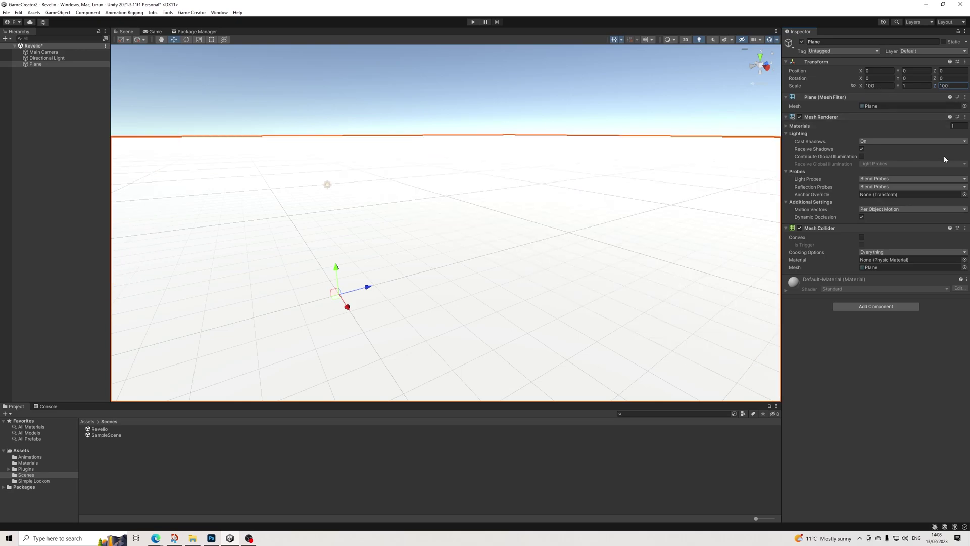
- Assign the Grey material from the Simple Lockon folder to the plane's mesh renderer
{"action": "left_click", "coordinate": [787, 128]}
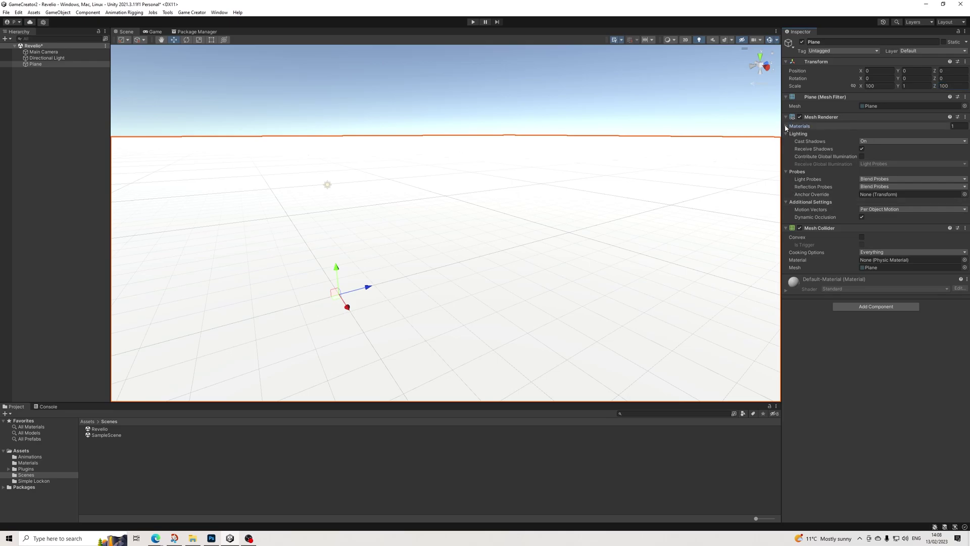
{"action": "left_click", "coordinate": [965, 138]}
{"action": "type", "text": "gre"}
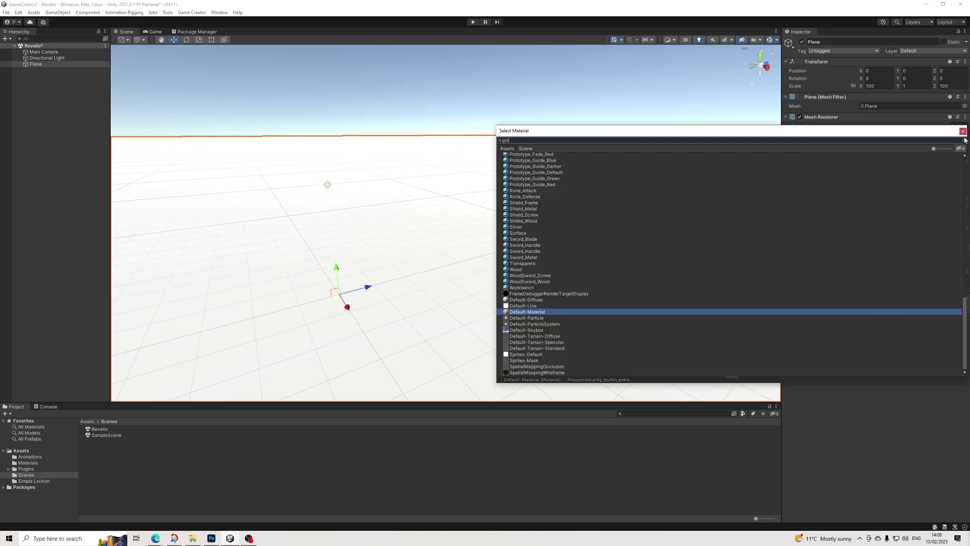
{"action": "type", "text": "y"}
{"action": "key", "text": "Down"}
{"action": "key", "text": "Down"}
{"action": "key", "text": "Up"}
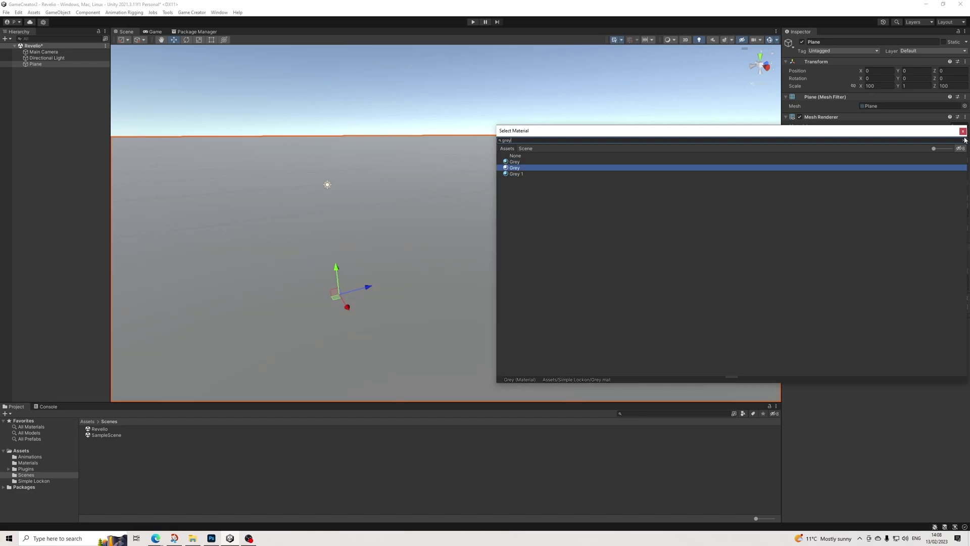
{"action": "key", "text": "Return"}
{"action": "middle_click_drag", "start_coordinate": [405, 107], "coordinate": [145, 148]}
{"action": "left_click", "coordinate": [433, 116]}
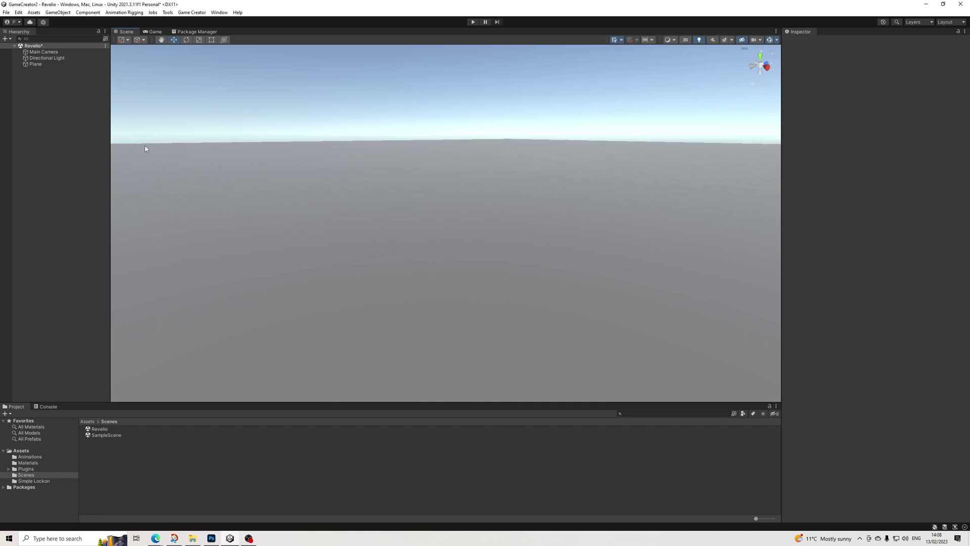
- Add a Game Creator Player character to the scene and save the scene
{"action": "right_click", "coordinate": [45, 140]}
{"action": "mouse_move", "coordinate": [121, 228]}
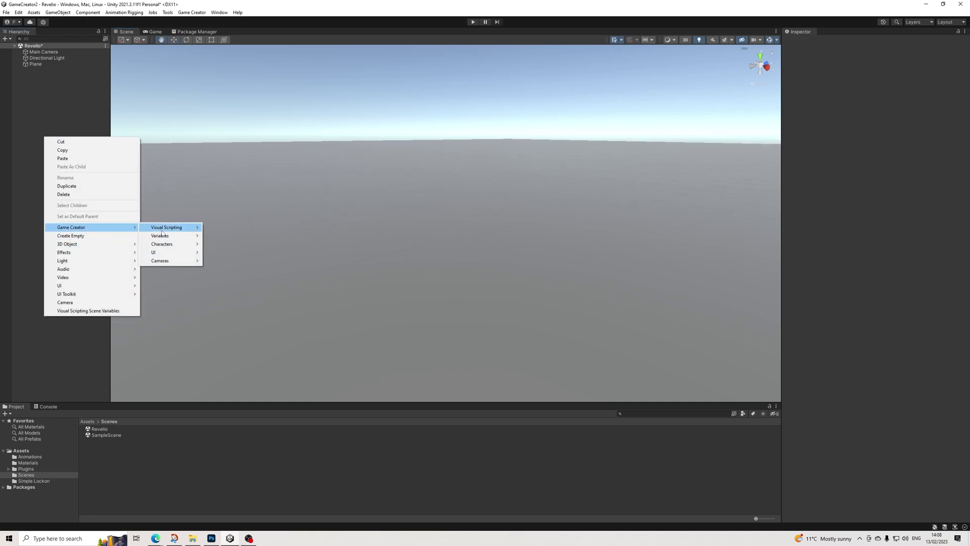
{"action": "mouse_move", "coordinate": [187, 245]}
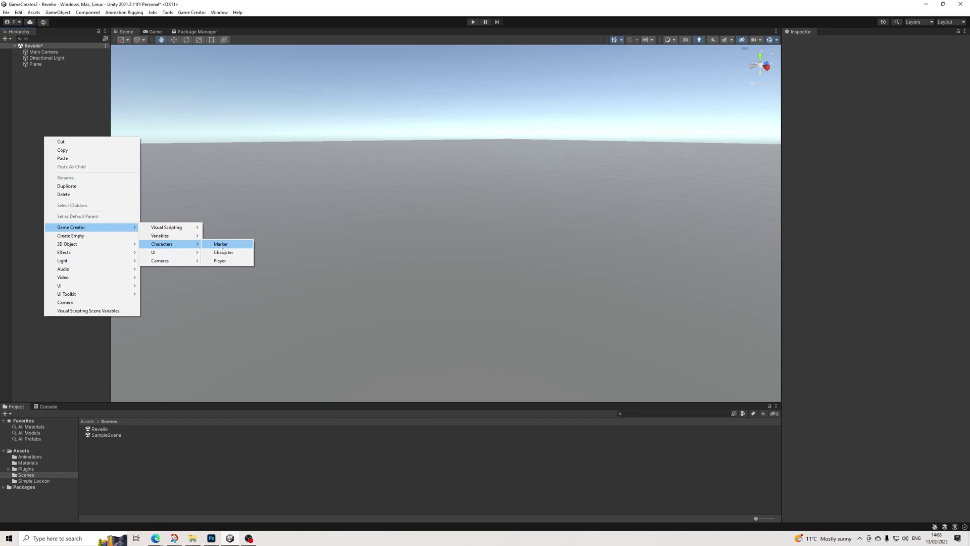
{"action": "left_click", "coordinate": [219, 260]}
{"action": "left_click", "coordinate": [35, 117]}
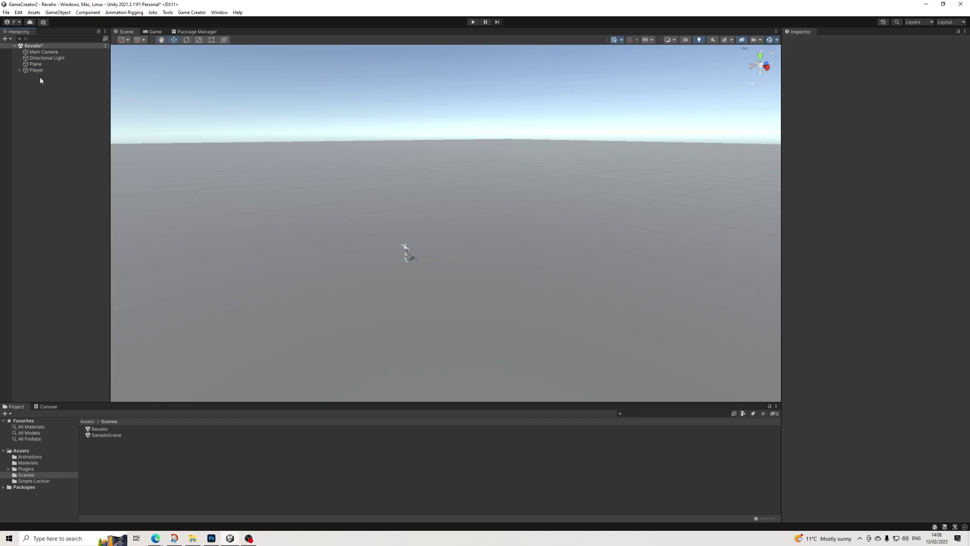
{"action": "scroll", "coordinate": [489, 339], "scroll_direction": "up", "scroll_amount": 5}
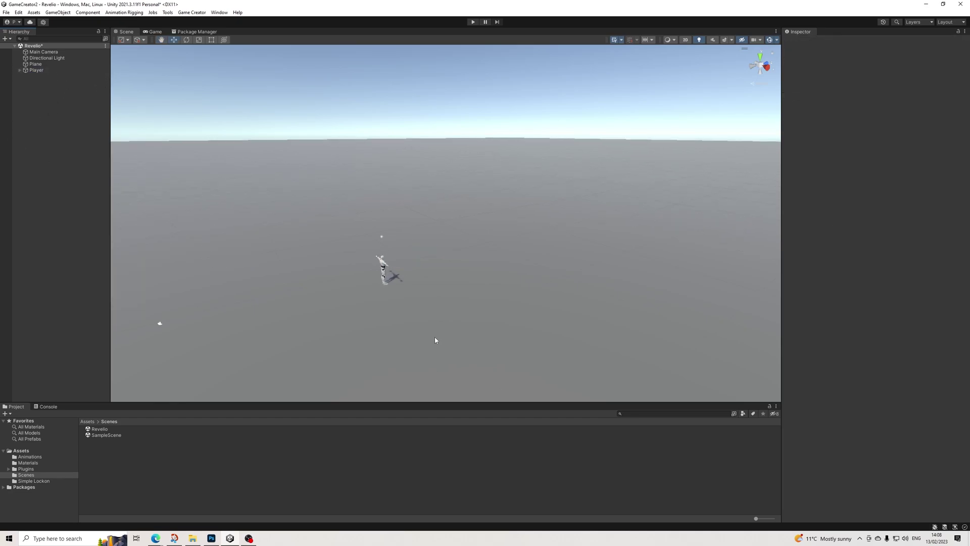
{"action": "key", "text": "ctrl+s"}
- Open the Demo 3D scene from Plugins > Easy performant outline > Demo > Scenes
{"action": "left_click", "coordinate": [38, 469]}
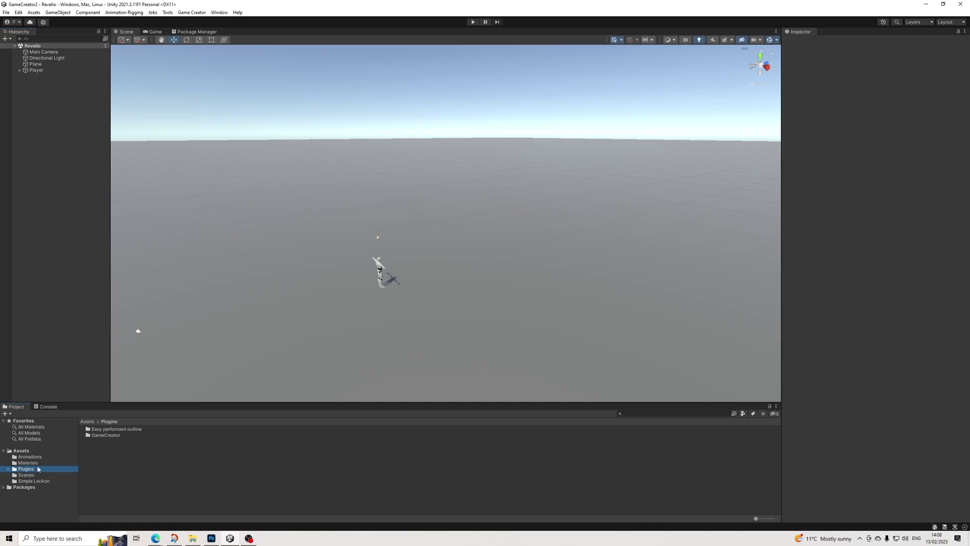
{"action": "double_click", "coordinate": [114, 430]}
{"action": "double_click", "coordinate": [99, 429]}
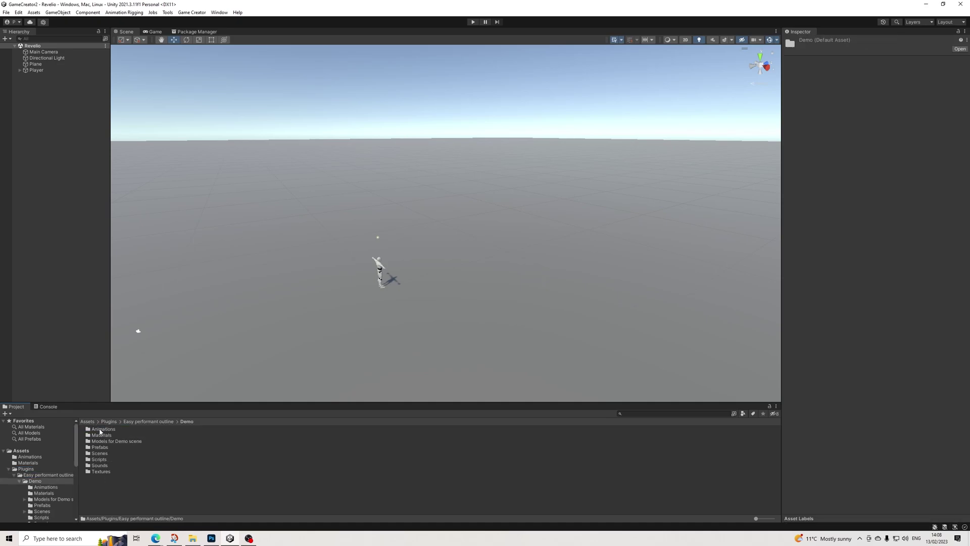
{"action": "double_click", "coordinate": [99, 453]}
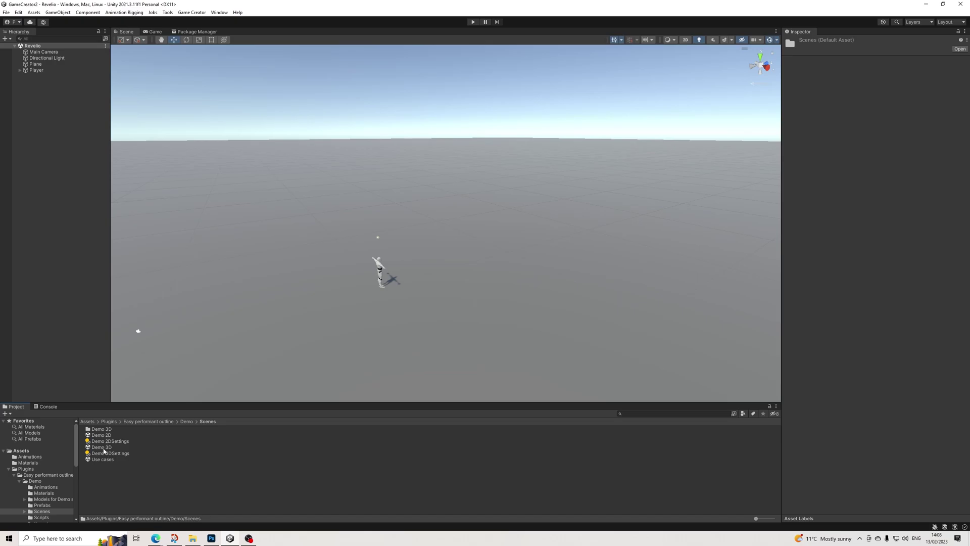
{"action": "double_click", "coordinate": [106, 448]}
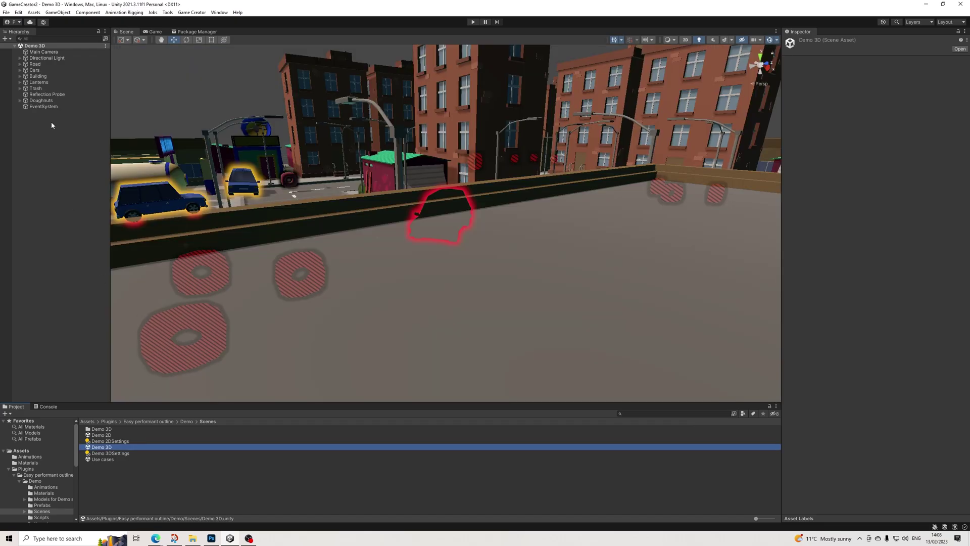
- Copy the demo scene's Main Camera together with its Outliner components
{"action": "left_click", "coordinate": [44, 52]}
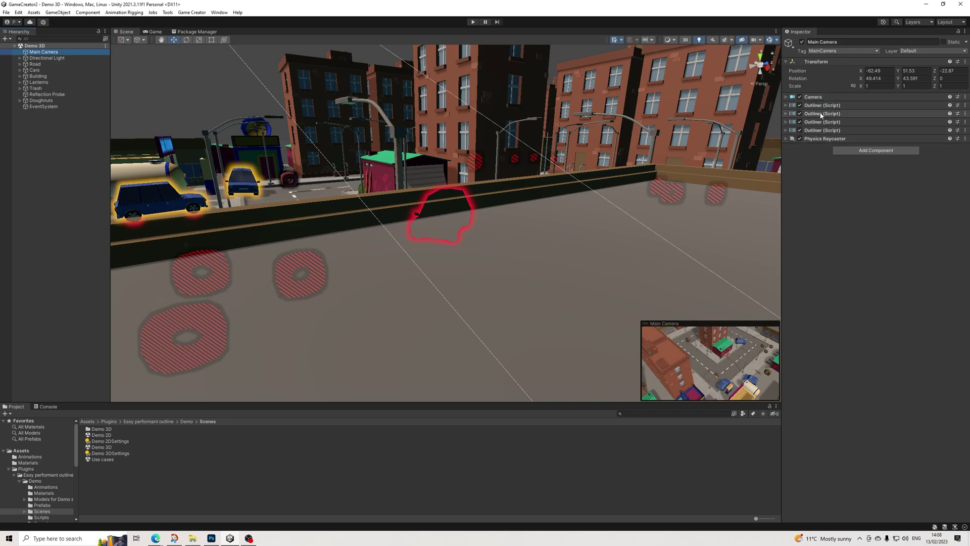
{"action": "right_click", "coordinate": [48, 52]}
{"action": "key", "text": "Escape"}
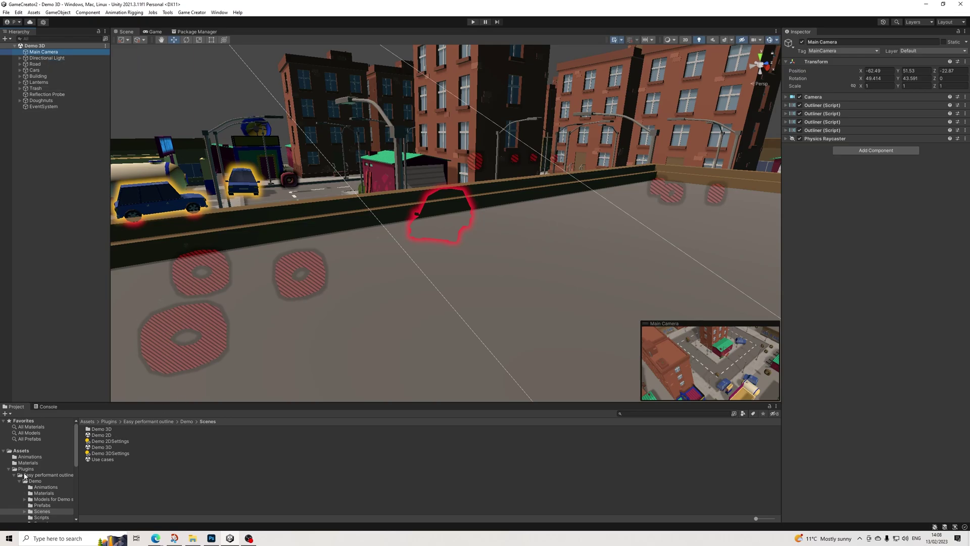
- Reopen the Revelio scene from the project's Assets > Scenes folder
{"action": "left_click", "coordinate": [9, 469]}
{"action": "left_click", "coordinate": [25, 475]}
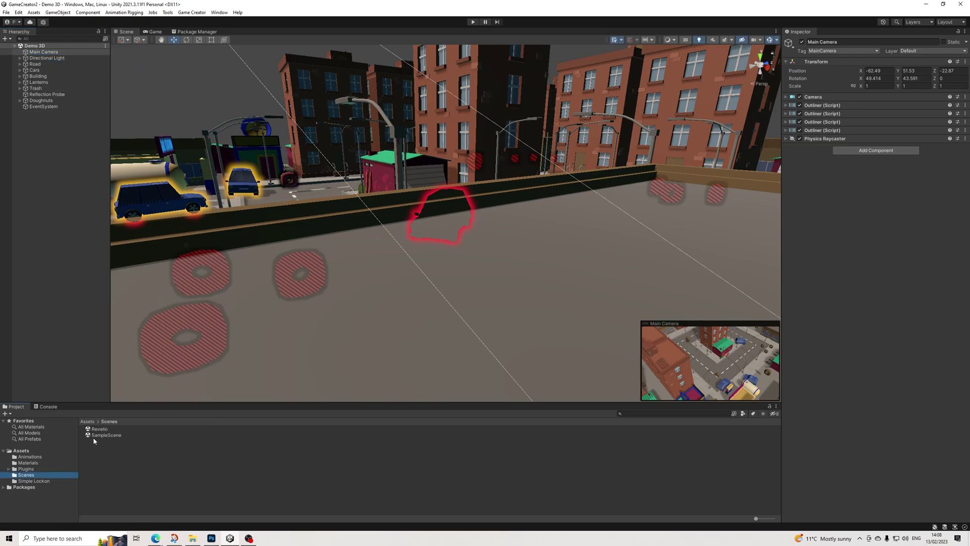
{"action": "double_click", "coordinate": [100, 429]}
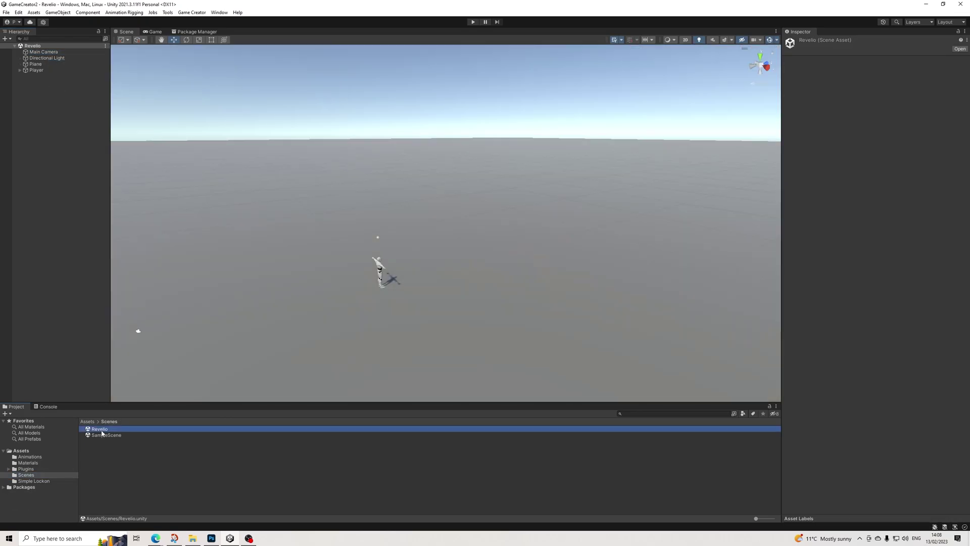
- Replace Revelio's Main Camera with the copied demo camera and place it first in the scene's object list
{"action": "left_click", "coordinate": [44, 52]}
{"action": "key", "text": "Delete"}
{"action": "right_click", "coordinate": [47, 93]}
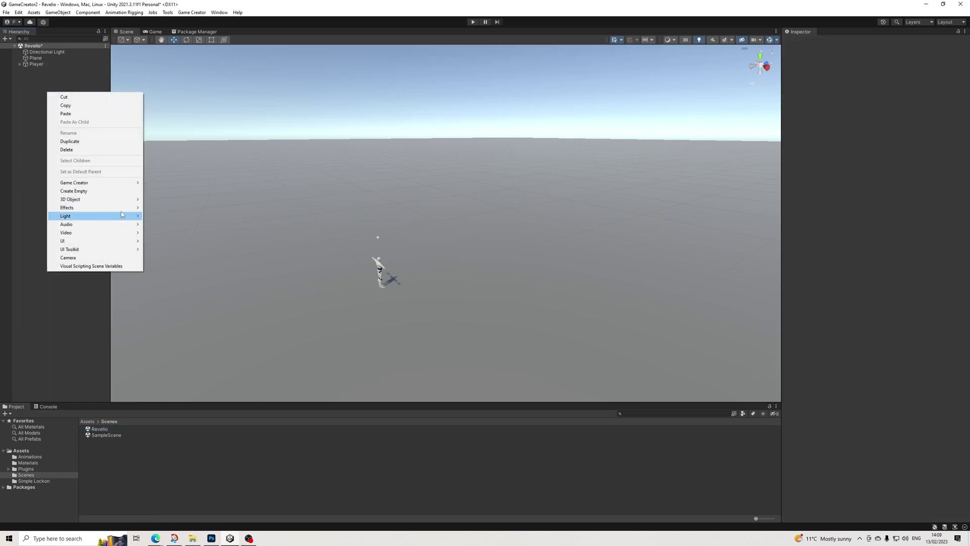
{"action": "left_click", "coordinate": [66, 114]}
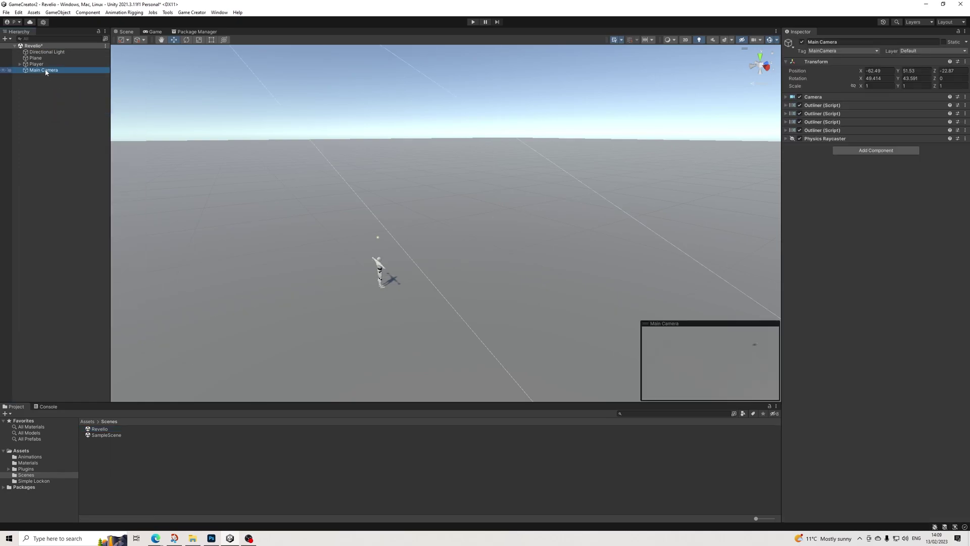
{"action": "left_click", "coordinate": [39, 86]}
{"action": "left_click_drag", "start_coordinate": [54, 68], "coordinate": [55, 52]}
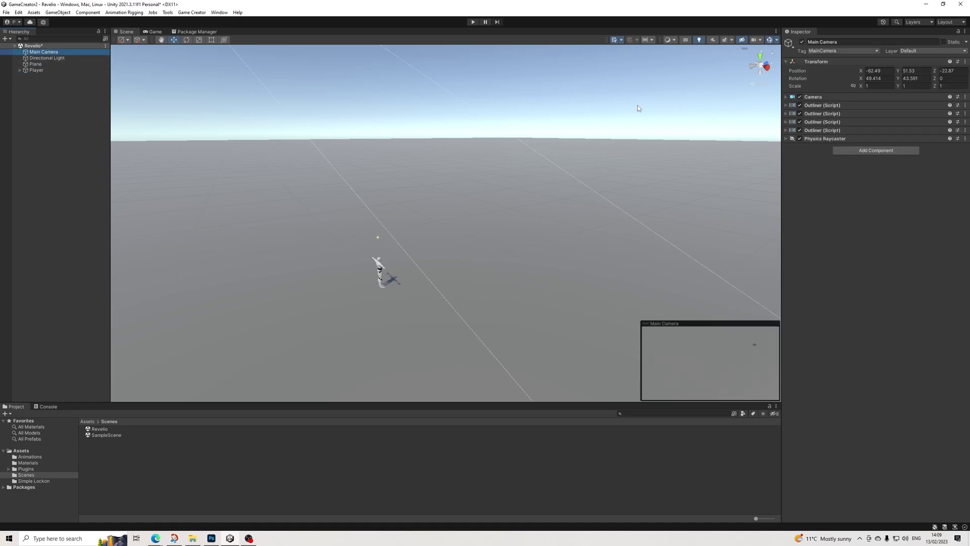
- Add an Audio Listener component to the pasted Main Camera
{"action": "left_click", "coordinate": [843, 150]}
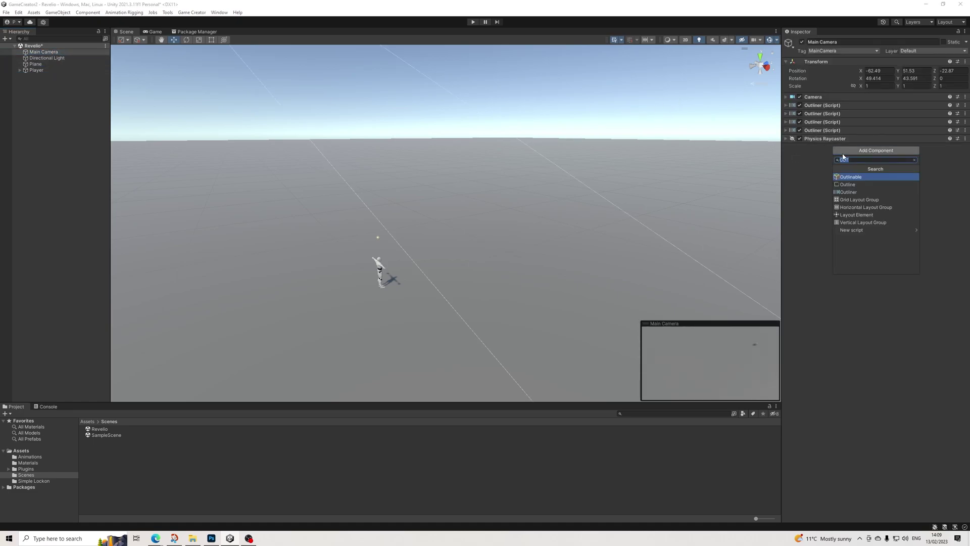
{"action": "type", "text": "aud"}
{"action": "key", "text": "Down"}
{"action": "key", "text": "Down"}
{"action": "key", "text": "Down"}
{"action": "key", "text": "Down"}
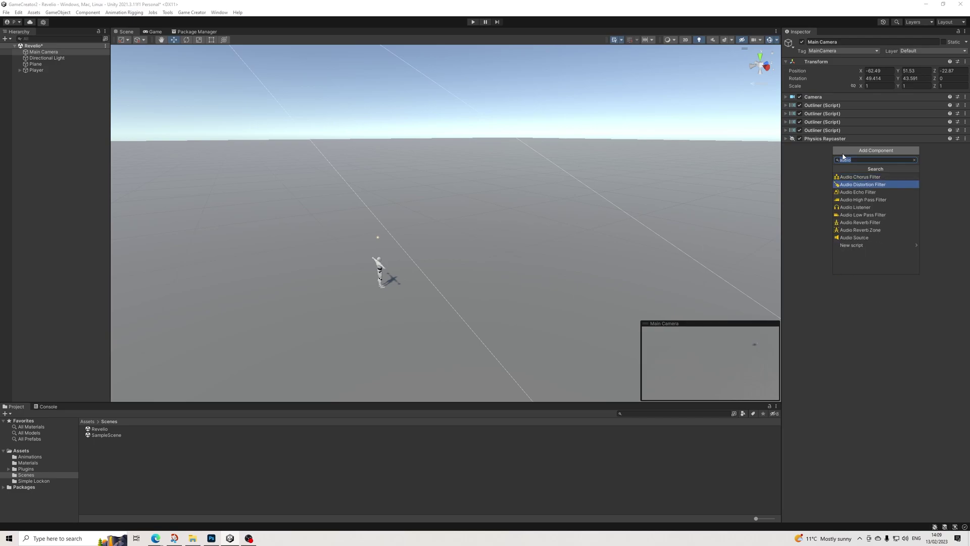
{"action": "key", "text": "Return"}
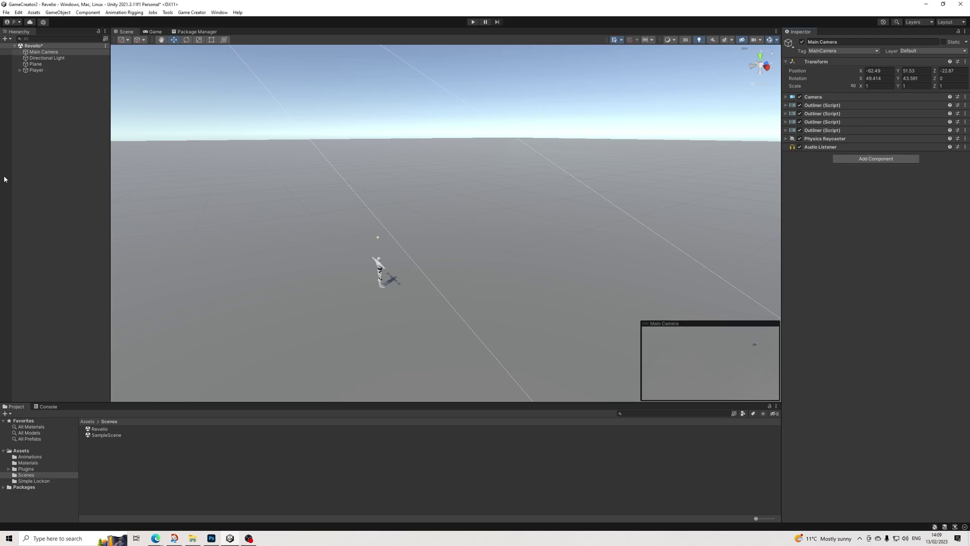
- Add a Game Creator Camera Shot to the scene and place it directly below Main Camera in the object list
{"action": "left_click", "coordinate": [48, 76]}
{"action": "right_click", "coordinate": [43, 98]}
{"action": "mouse_move", "coordinate": [114, 187]}
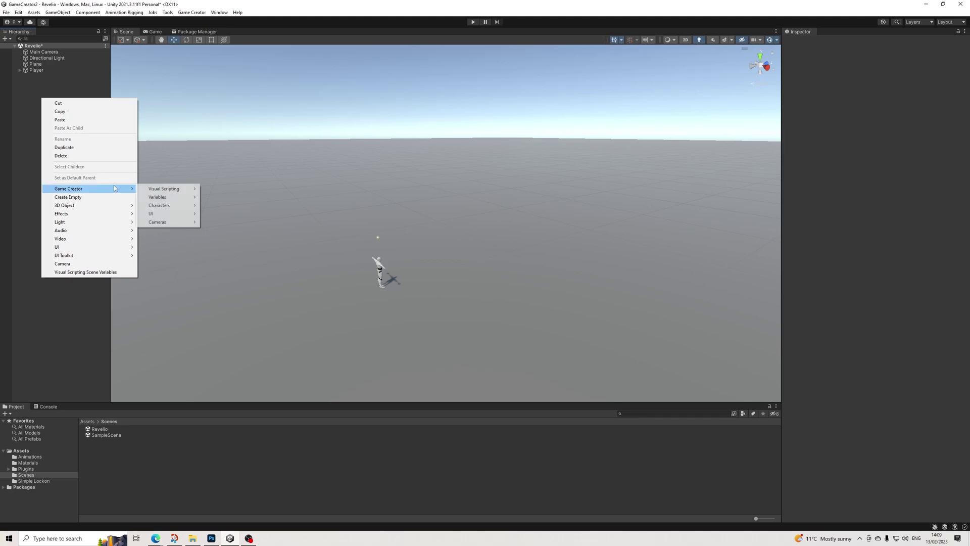
{"action": "mouse_move", "coordinate": [157, 197]}
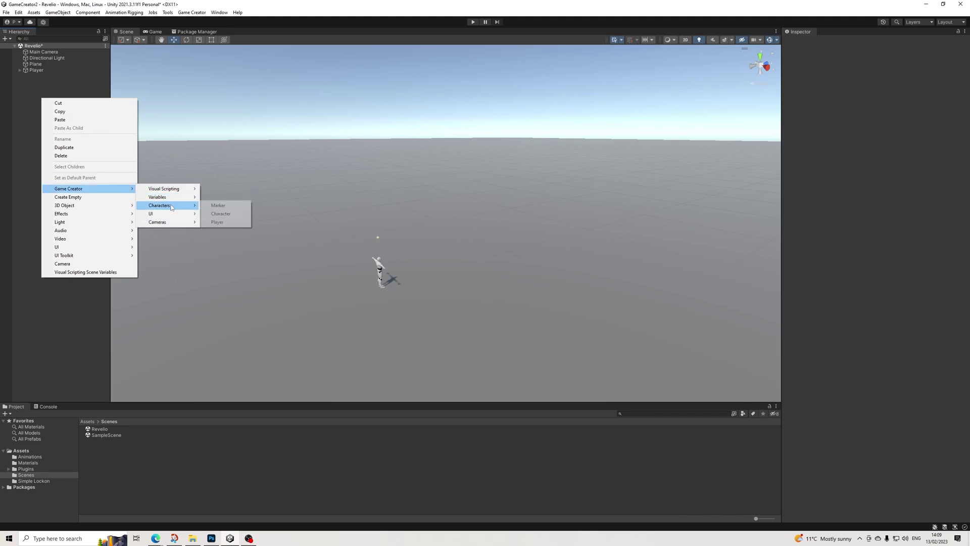
{"action": "mouse_move", "coordinate": [174, 222]}
{"action": "left_click", "coordinate": [223, 222]}
{"action": "left_click_drag", "start_coordinate": [44, 76], "coordinate": [56, 54]}
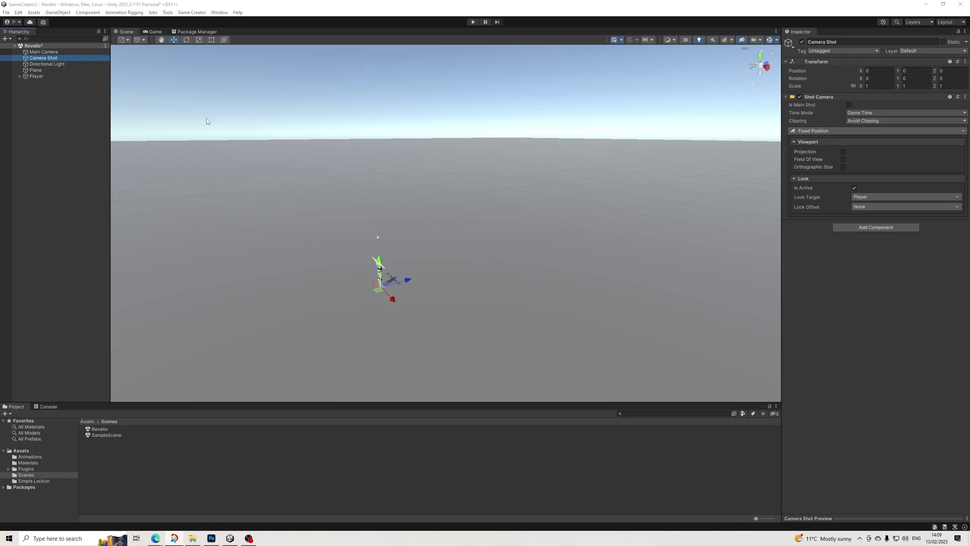
- Change the Camera Shot's type to Third Person
{"action": "left_click", "coordinate": [852, 132]}
{"action": "left_click", "coordinate": [851, 133]}
{"action": "left_click", "coordinate": [851, 132]}
{"action": "left_click", "coordinate": [823, 217]}
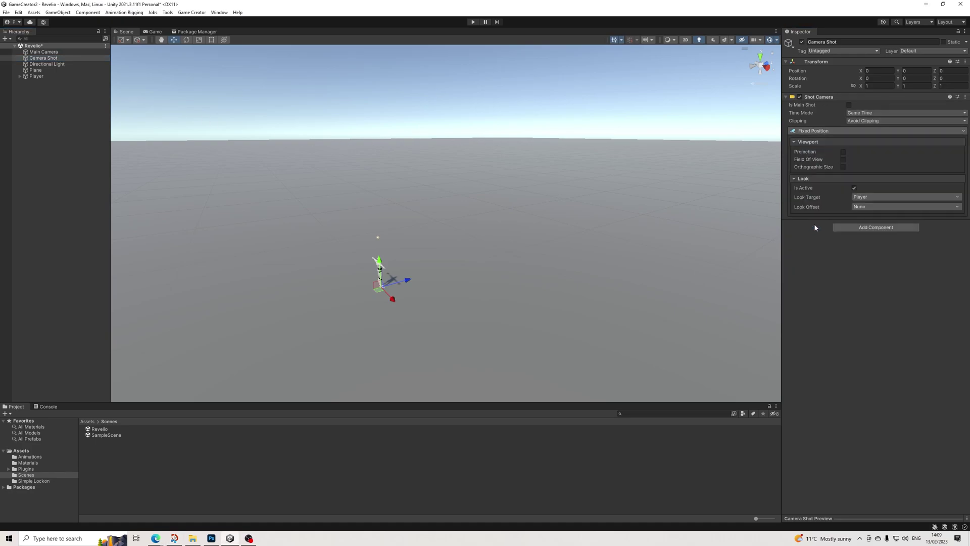
- Set the shot's Look Offset to Local Target with X 0.5 and Y 0.5
{"action": "left_click", "coordinate": [885, 206]}
{"action": "left_click", "coordinate": [882, 247]}
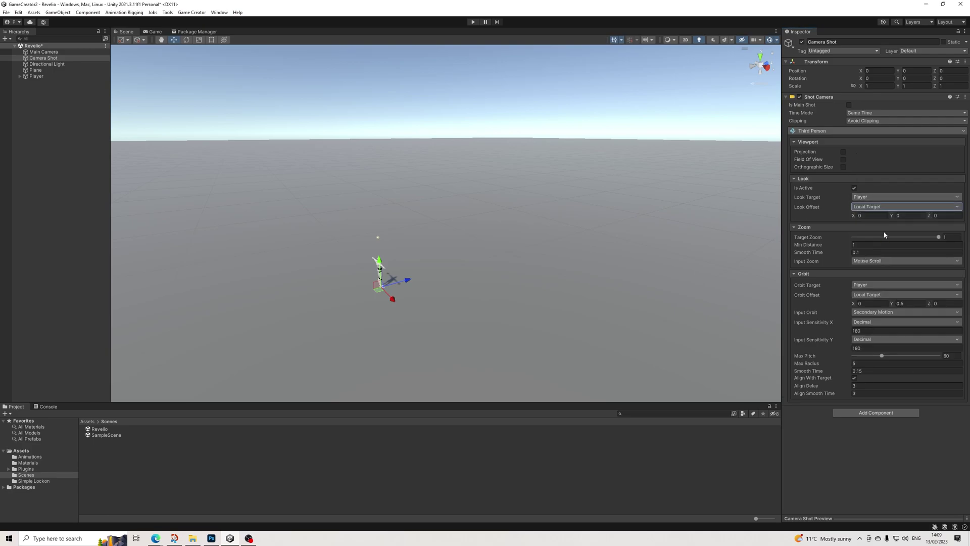
{"action": "left_click", "coordinate": [876, 215]}
{"action": "left_click", "coordinate": [905, 215]}
- Set the shot's zoom input to None and its orbit offset Y to 0
{"action": "left_click", "coordinate": [906, 261]}
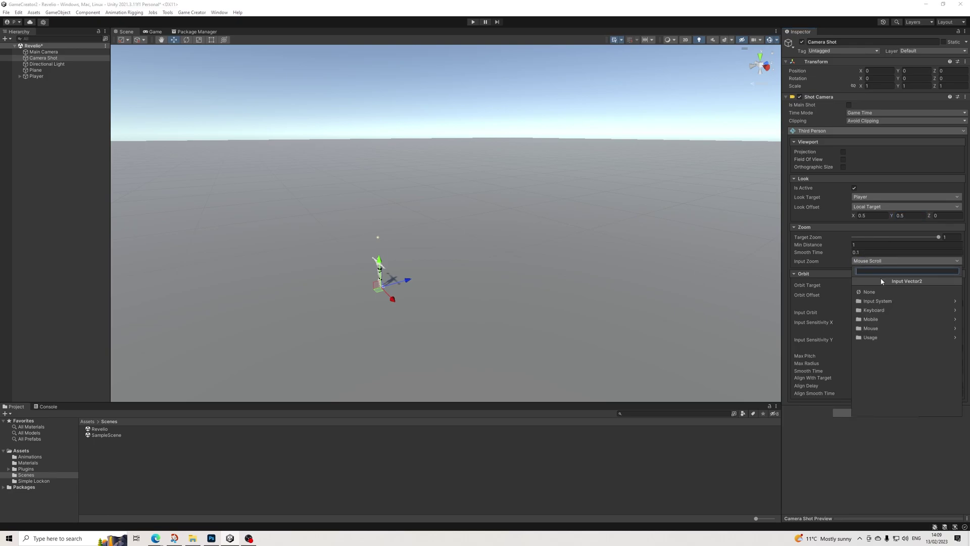
{"action": "left_click", "coordinate": [870, 293]}
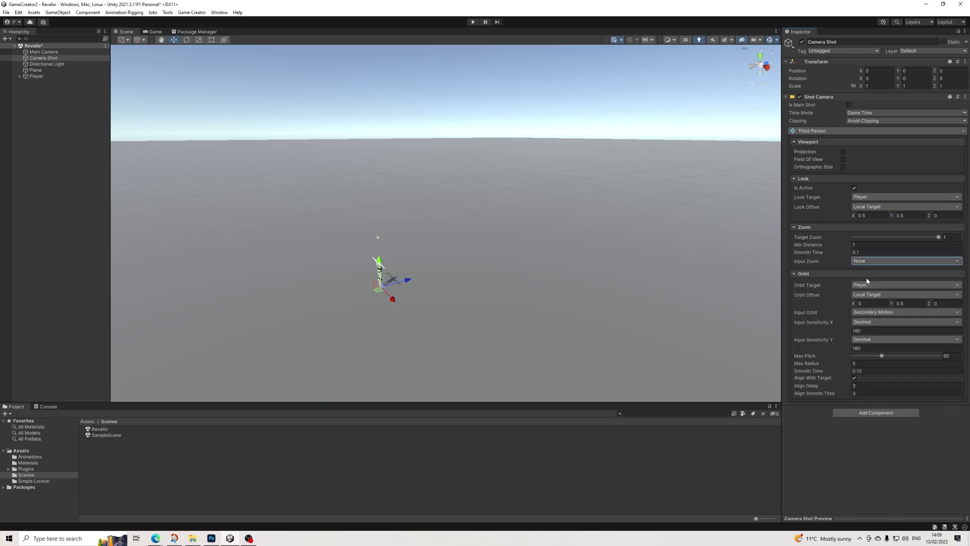
{"action": "left_click", "coordinate": [896, 304]}
{"action": "left_click", "coordinate": [904, 303]}
{"action": "key", "text": "Return"}
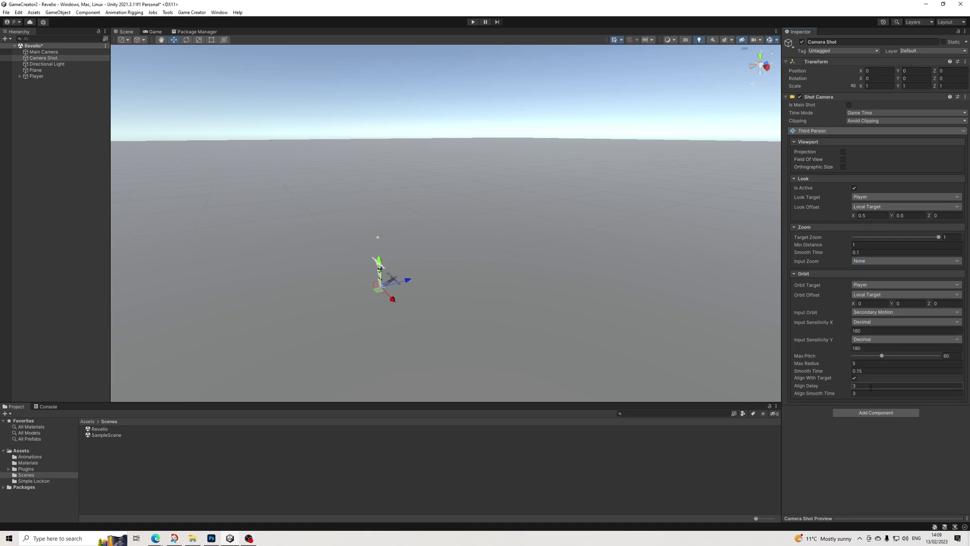
- Add a Cube to the scene and set its position to X 0, Y 0 and Z 5
{"action": "left_click", "coordinate": [873, 393]}
{"action": "left_click", "coordinate": [41, 96]}
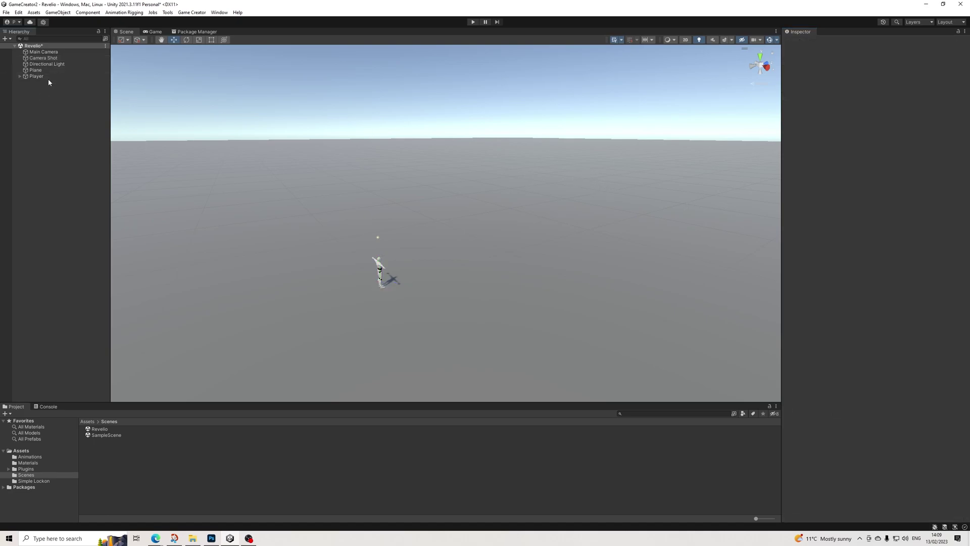
{"action": "right_click", "coordinate": [55, 119]}
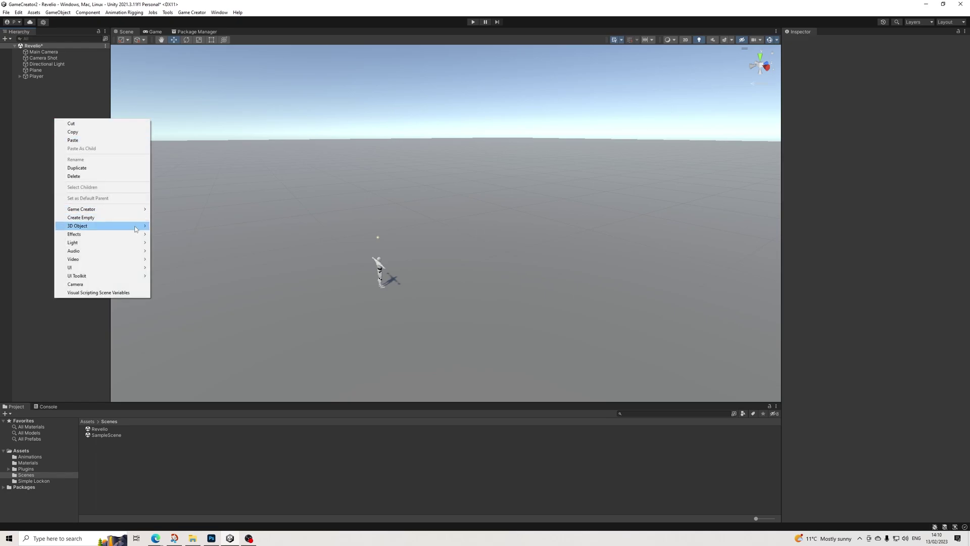
{"action": "left_click", "coordinate": [166, 226]}
{"action": "left_click", "coordinate": [858, 69]}
{"action": "type", "text": "0"}
{"action": "key", "text": "Tab"}
{"action": "type", "text": "0"}
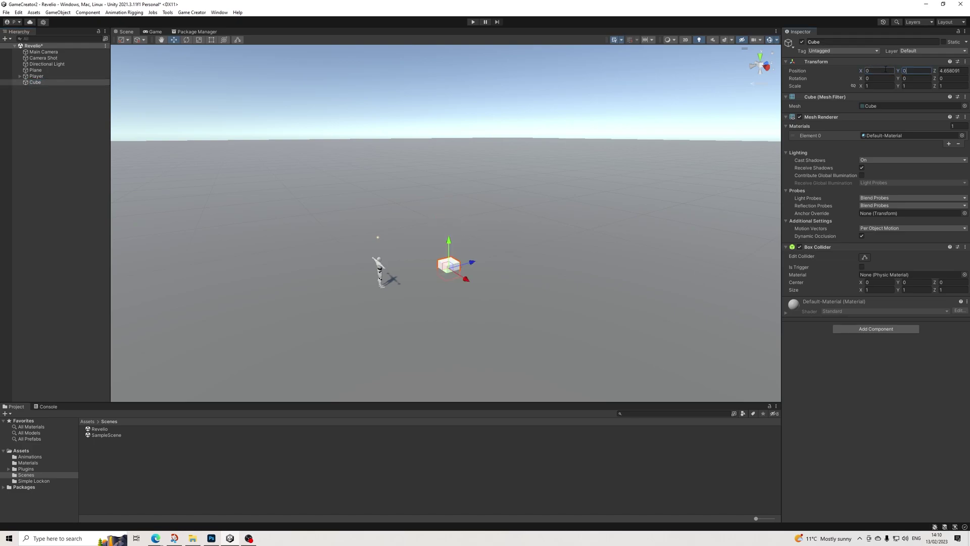
{"action": "type", "text": "5"}
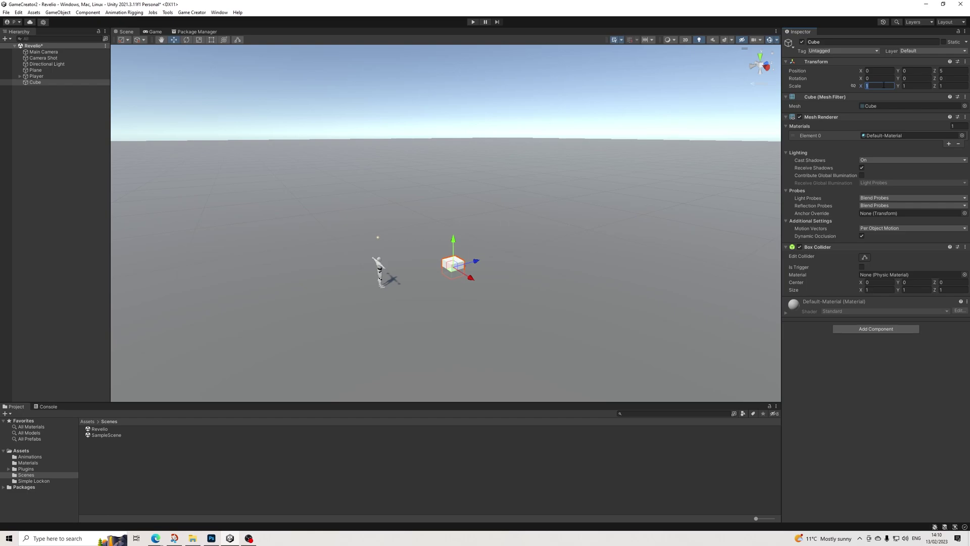
- Scale the cube into a wall in front of the player with X 5 and Y 5
{"action": "type", "text": "5"}
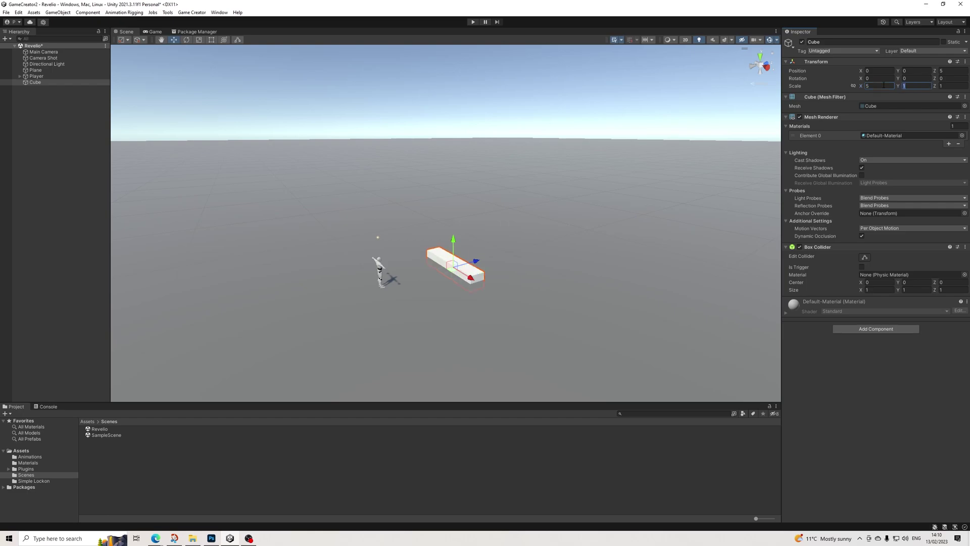
{"action": "type", "text": "4"}
{"action": "left_click", "coordinate": [754, 66]}
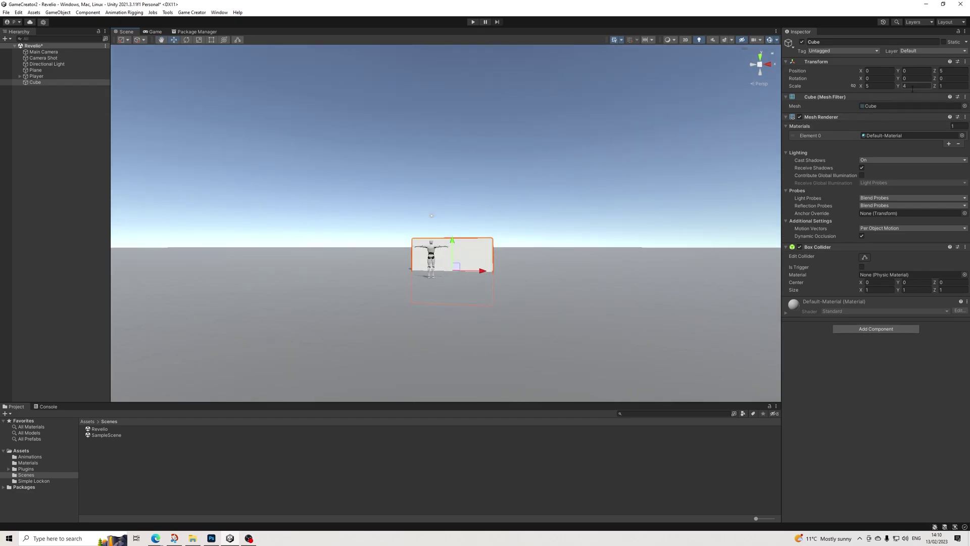
{"action": "type", "text": "5"}
{"action": "left_click_drag", "start_coordinate": [601, 213], "coordinate": [235, 203], "text": "alt"}
- Add a Sphere and move it behind the wall near the ground, to about Y 0.86 and Z 7.05
{"action": "right_click", "coordinate": [73, 111]}
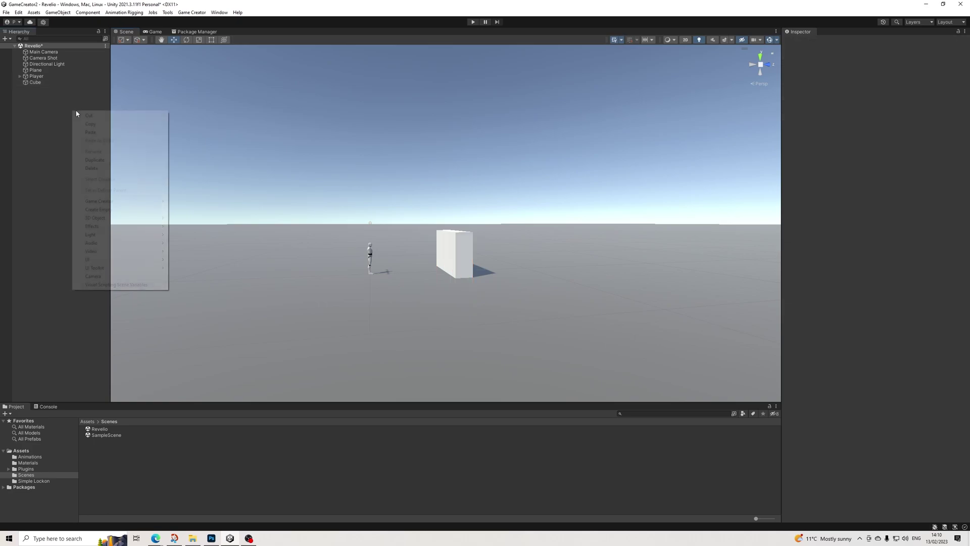
{"action": "mouse_move", "coordinate": [165, 202]}
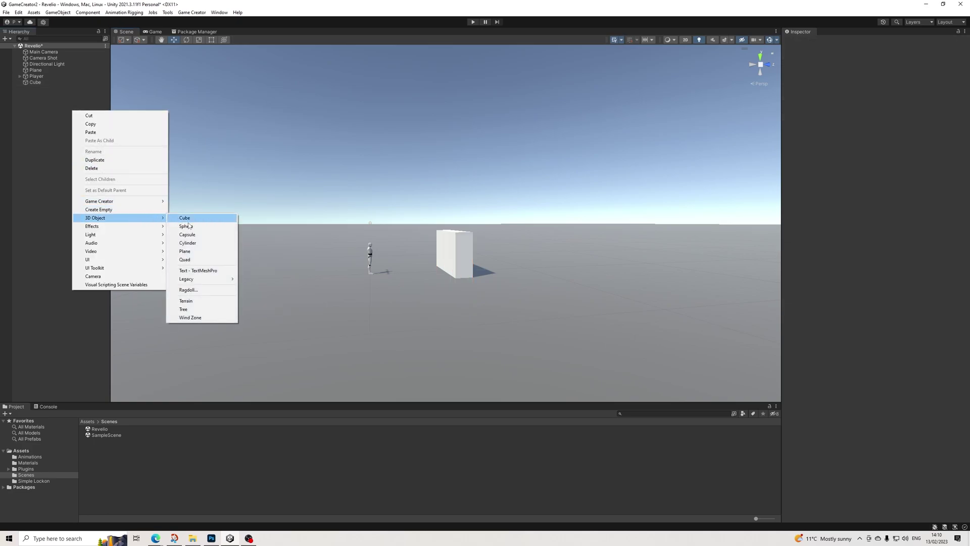
{"action": "left_click", "coordinate": [186, 226]}
{"action": "left_click_drag", "start_coordinate": [446, 201], "coordinate": [448, 220]}
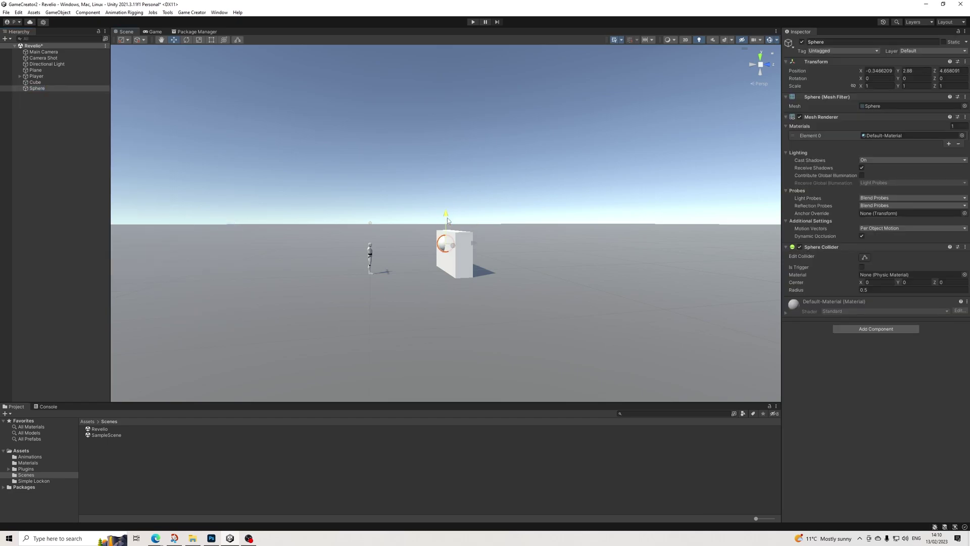
{"action": "left_click_drag", "start_coordinate": [481, 259], "coordinate": [432, 276]}
- Check the project's tag list and assign the Reveal tag to the sphere
{"action": "key", "text": "f"}
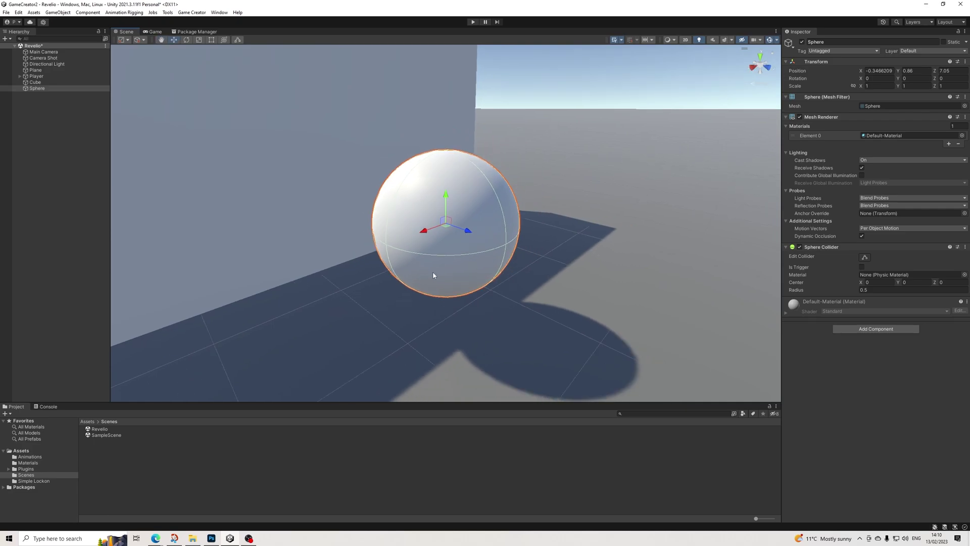
{"action": "scroll", "coordinate": [441, 258], "scroll_direction": "down", "scroll_amount": 3}
{"action": "right_click_drag", "start_coordinate": [441, 259], "coordinate": [611, 186]}
{"action": "left_click", "coordinate": [843, 50]}
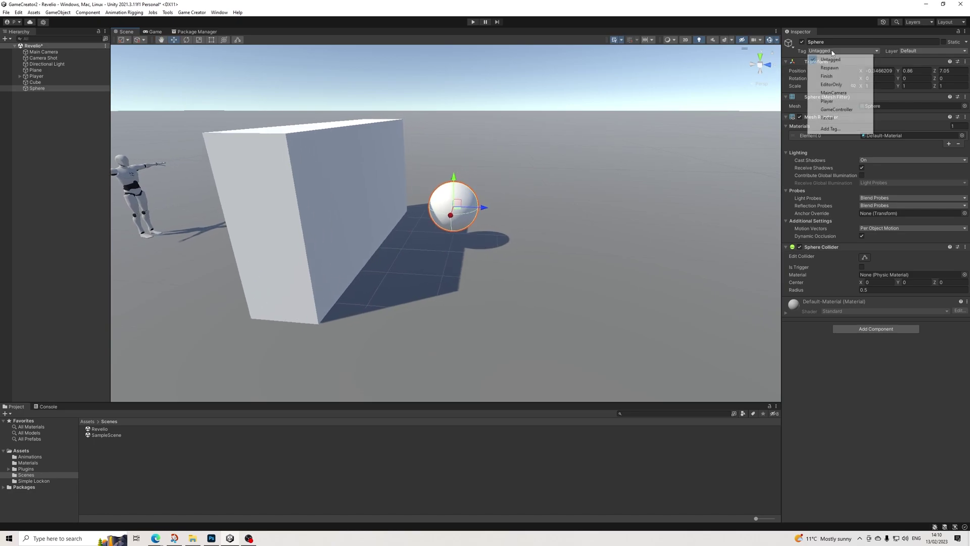
{"action": "left_click", "coordinate": [830, 129]}
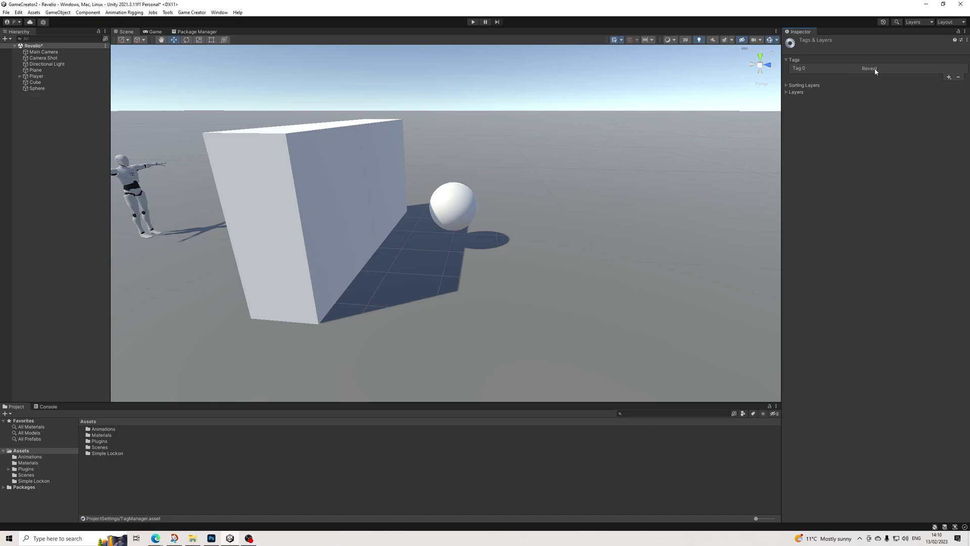
{"action": "left_click", "coordinate": [51, 87]}
{"action": "left_click", "coordinate": [861, 50]}
{"action": "left_click", "coordinate": [829, 121]}
- Add the Outlinable component to the sphere
{"action": "left_click", "coordinate": [864, 329]}
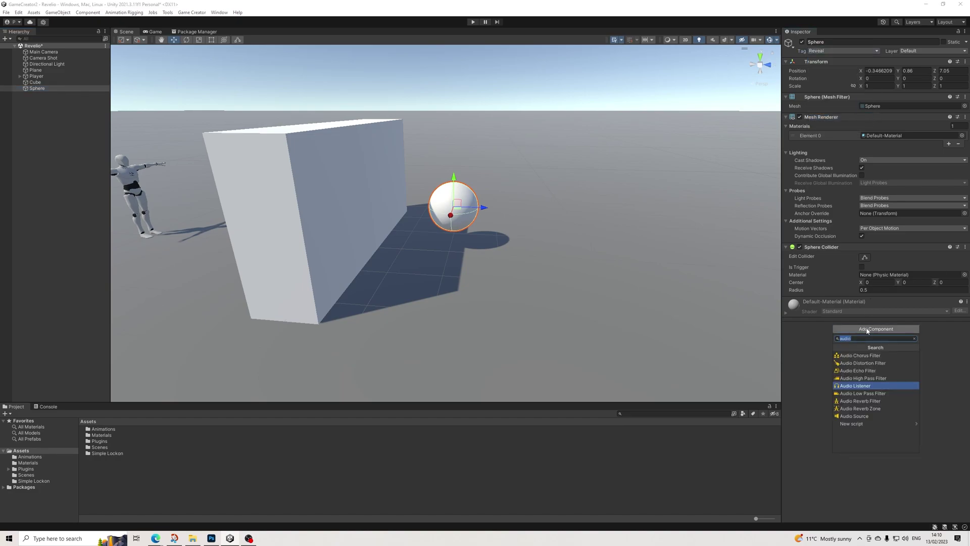
{"action": "type", "text": "outli"}
{"action": "key", "text": "Down"}
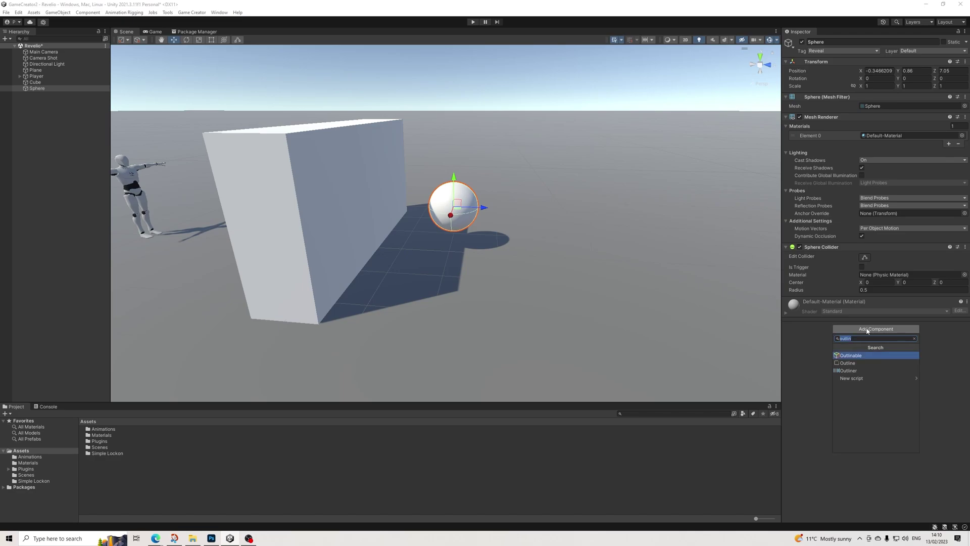
{"action": "key", "text": "Return"}
- Set the sphere's Outlinable render style to Front Back
{"action": "left_click_drag", "start_coordinate": [408, 180], "coordinate": [611, 238], "text": "alt"}
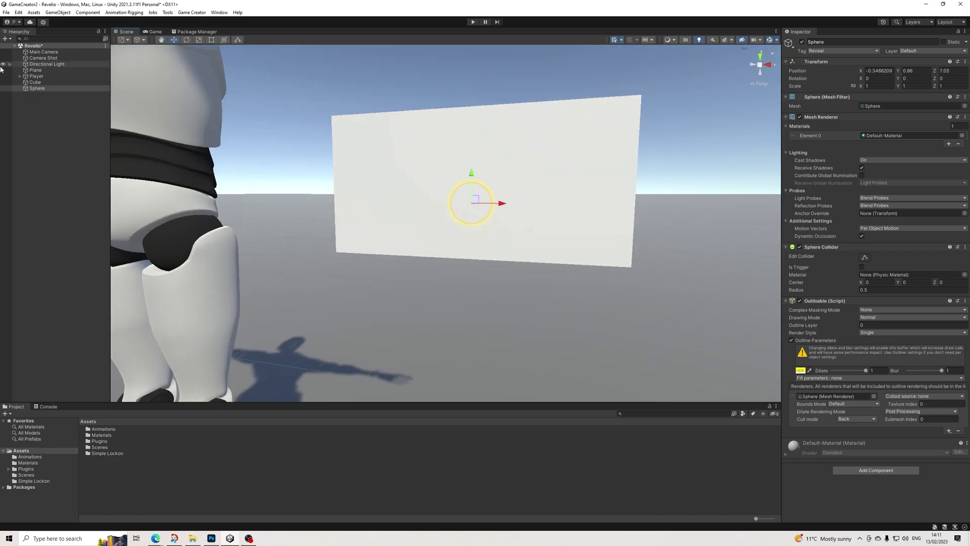
{"action": "left_click", "coordinate": [50, 54]}
{"action": "left_click_drag", "start_coordinate": [528, 114], "coordinate": [505, 179], "text": "alt"}
{"action": "mouse_move", "coordinate": [439, 191]}
{"action": "left_mouse_down", "text": "alt"}
{"action": "mouse_move", "coordinate": [444, 212]}
{"action": "mouse_move", "coordinate": [344, 212]}
{"action": "mouse_move", "coordinate": [425, 198]}
{"action": "left_mouse_up", "text": "alt"}
{"action": "left_click", "coordinate": [409, 214]}
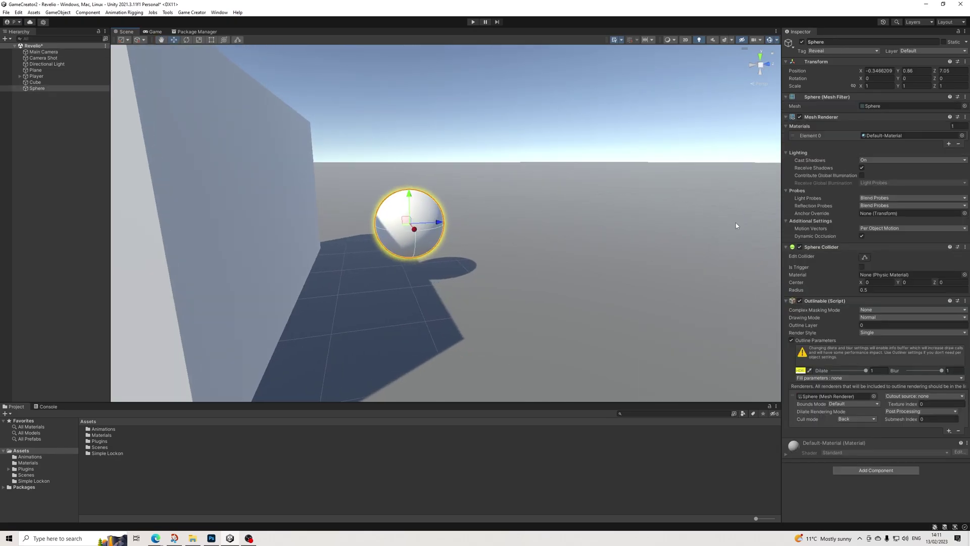
{"action": "left_click", "coordinate": [867, 333]}
{"action": "left_click", "coordinate": [875, 349]}
- Set the sphere's back outline colour to aqua, about RGB 103, 239, 213, and sample the same colour for the front outline
{"action": "left_click_drag", "start_coordinate": [622, 270], "coordinate": [510, 238], "text": "alt"}
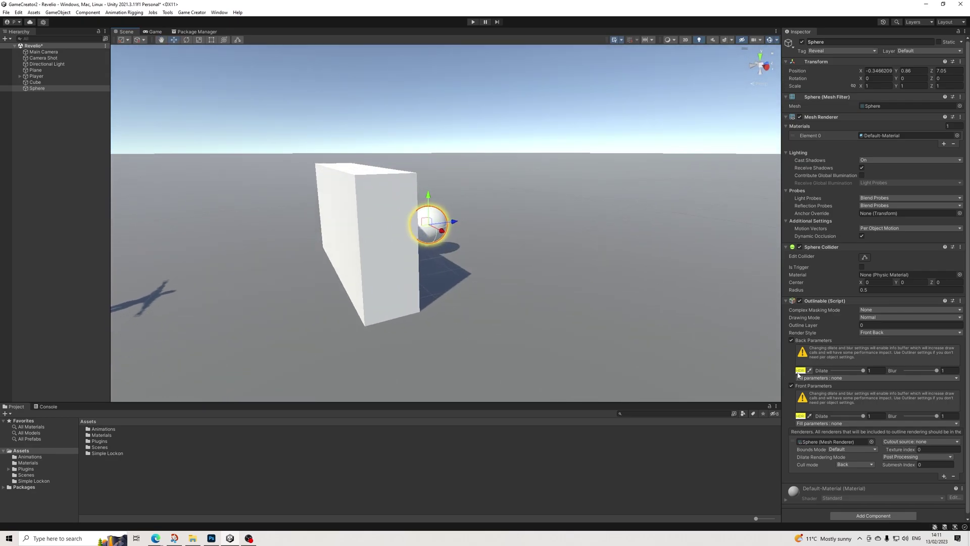
{"action": "left_click", "coordinate": [799, 372]}
{"action": "mouse_move", "coordinate": [847, 374]}
{"action": "left_mouse_down"}
{"action": "mouse_move", "coordinate": [812, 361]}
{"action": "mouse_move", "coordinate": [808, 381]}
{"action": "left_mouse_up"}
{"action": "left_click", "coordinate": [845, 365]}
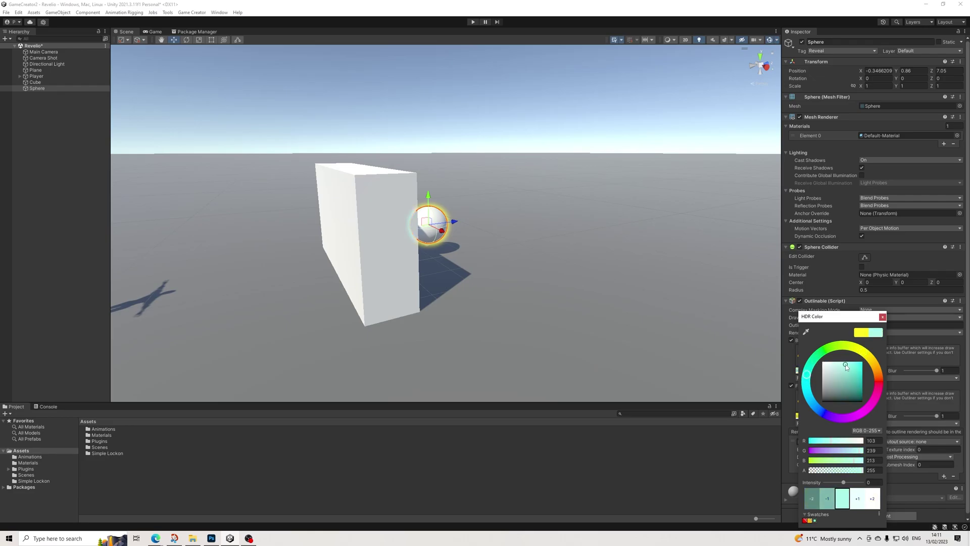
{"action": "left_click_drag", "start_coordinate": [581, 277], "coordinate": [547, 281], "text": "alt"}
{"action": "left_click", "coordinate": [809, 415]}
{"action": "left_click", "coordinate": [804, 371]}
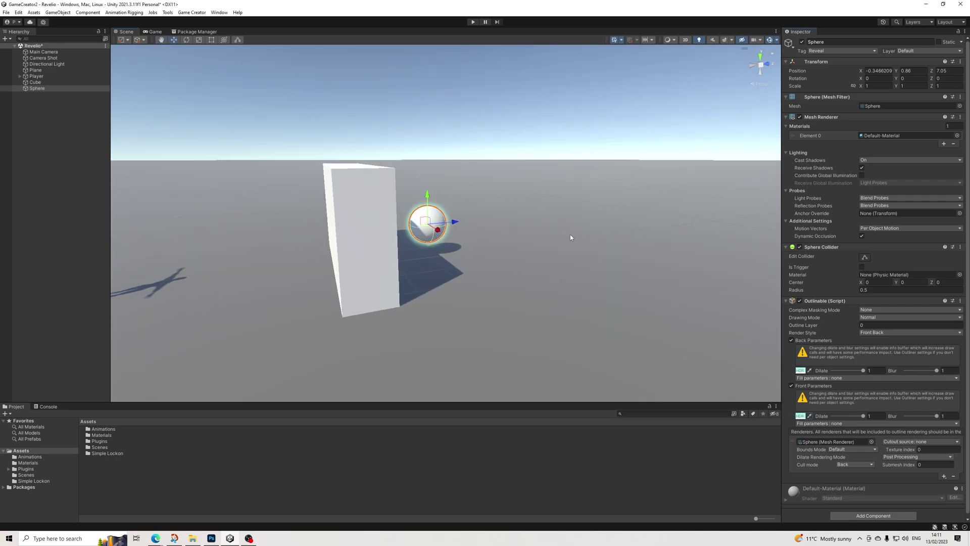
- Try the Interlaced and Fresnel fill styles in turn for the sphere's back outline
{"action": "left_click_drag", "start_coordinate": [456, 186], "coordinate": [518, 187], "text": "alt"}
{"action": "left_click_drag", "start_coordinate": [435, 224], "coordinate": [331, 224], "text": "alt"}
{"action": "scroll", "coordinate": [415, 214], "scroll_direction": "up", "scroll_amount": 5}
{"action": "scroll", "coordinate": [470, 213], "scroll_direction": "up", "scroll_amount": 2}
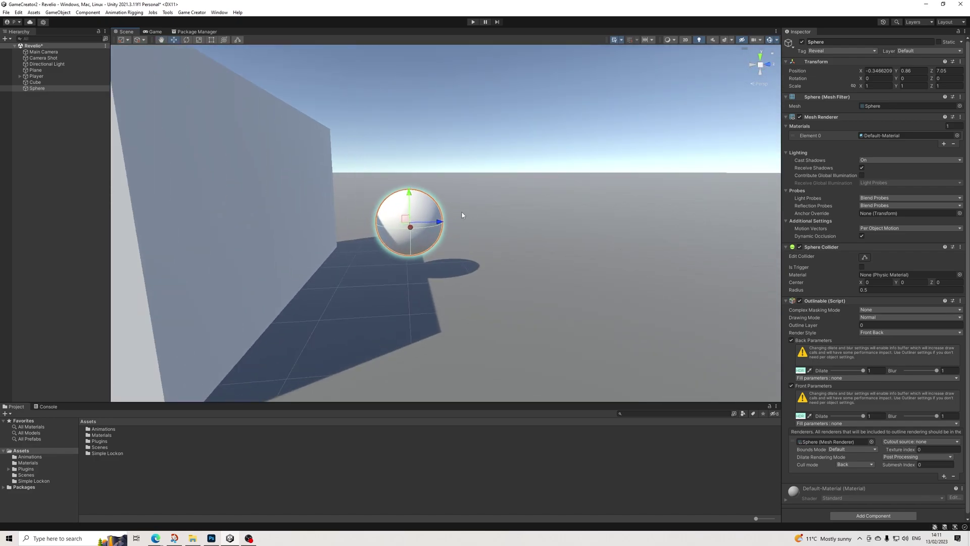
{"action": "left_click", "coordinate": [831, 378]}
{"action": "mouse_move", "coordinate": [850, 394]}
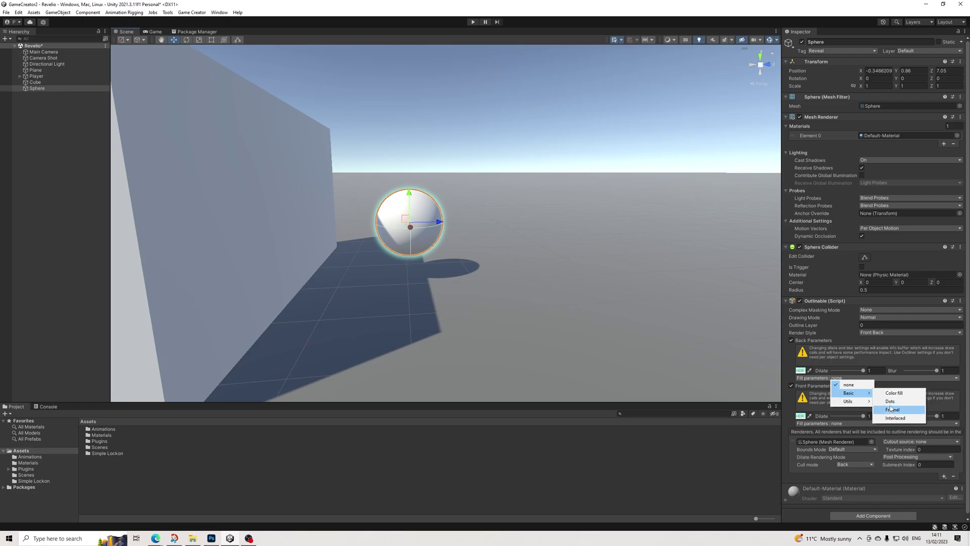
{"action": "left_click", "coordinate": [894, 417]}
{"action": "left_click_drag", "start_coordinate": [260, 158], "coordinate": [313, 169], "text": "alt"}
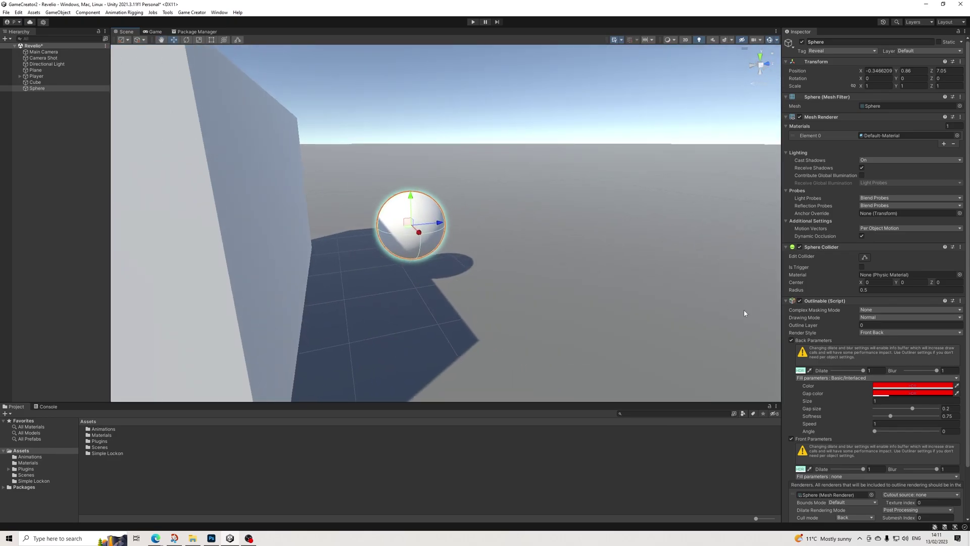
{"action": "left_click", "coordinate": [840, 379]}
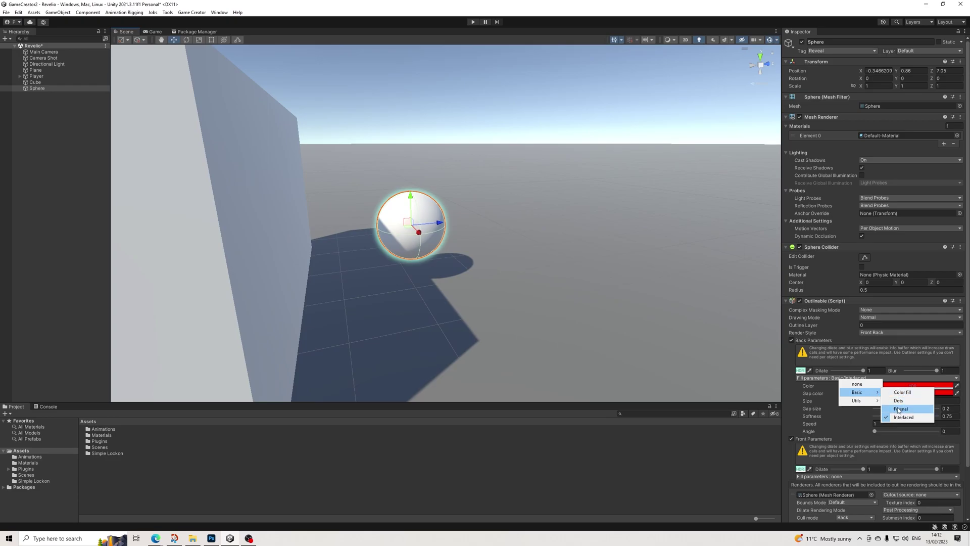
{"action": "left_click", "coordinate": [899, 411]}
{"action": "left_click_drag", "start_coordinate": [462, 261], "coordinate": [328, 212], "text": "alt"}
- Change the back outline's fill to Color fill and sample its colour from the aqua back outline colour
{"action": "left_click", "coordinate": [873, 379]}
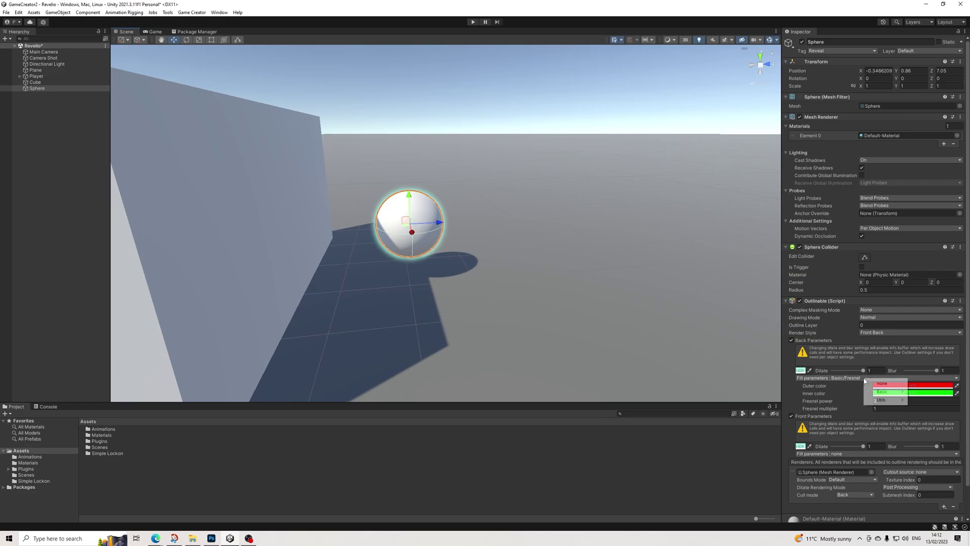
{"action": "mouse_move", "coordinate": [894, 391]}
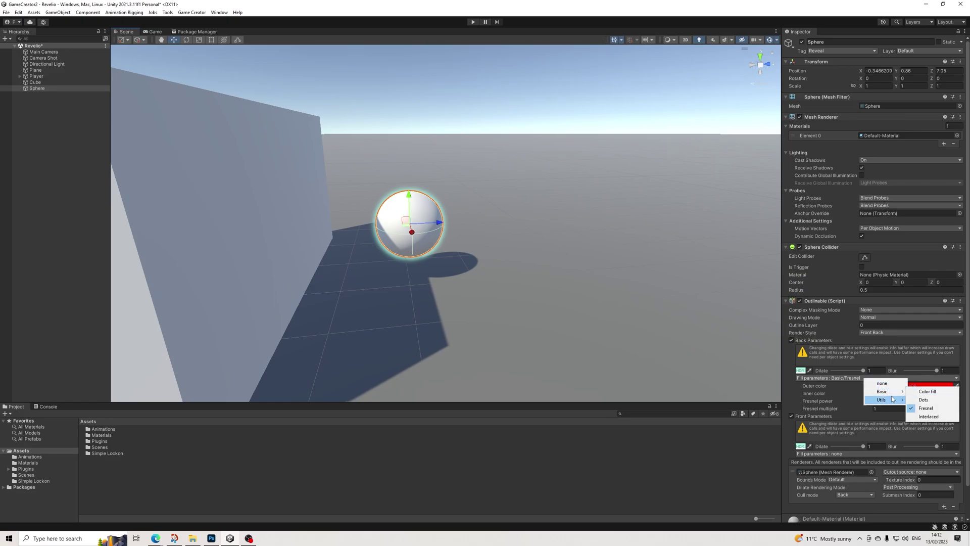
{"action": "left_click", "coordinate": [929, 394]}
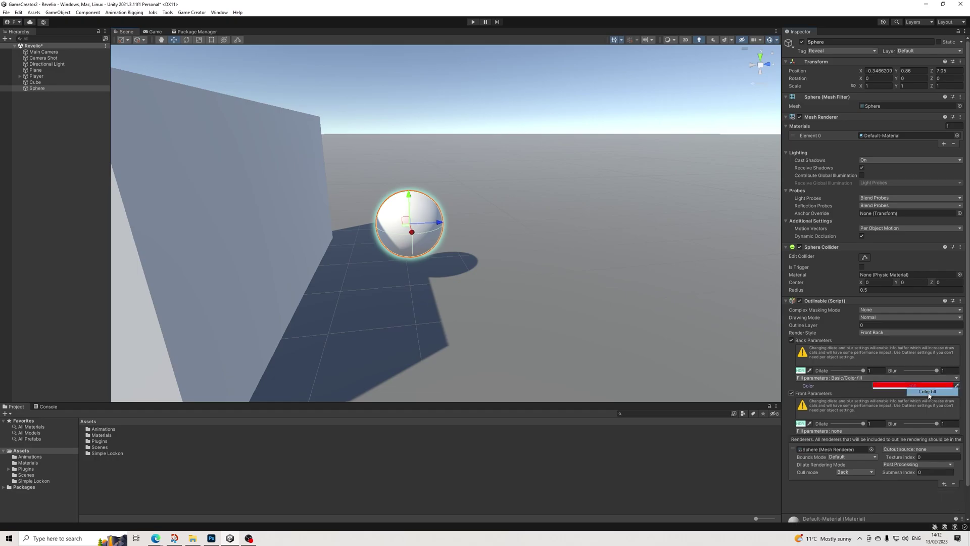
{"action": "left_click", "coordinate": [891, 386]}
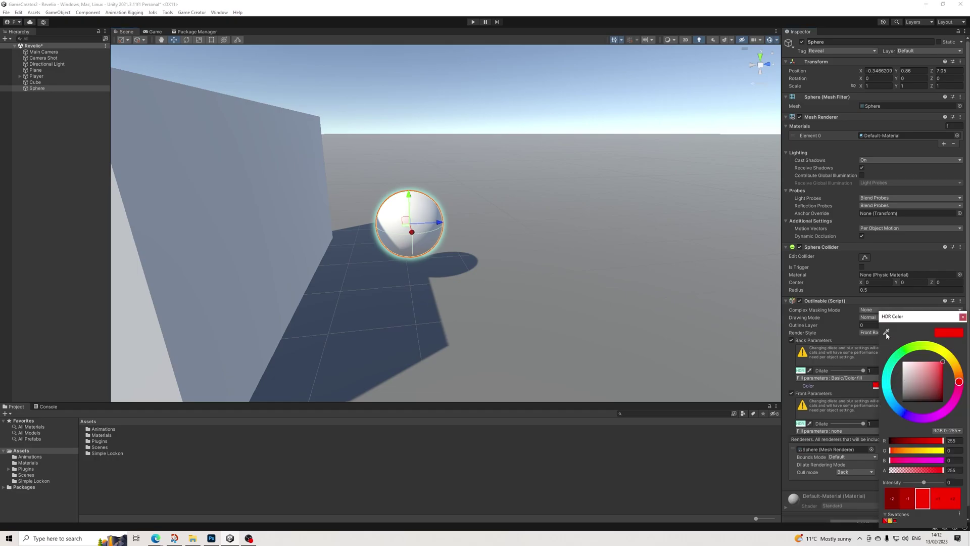
{"action": "left_click", "coordinate": [886, 332]}
{"action": "left_click", "coordinate": [808, 370]}
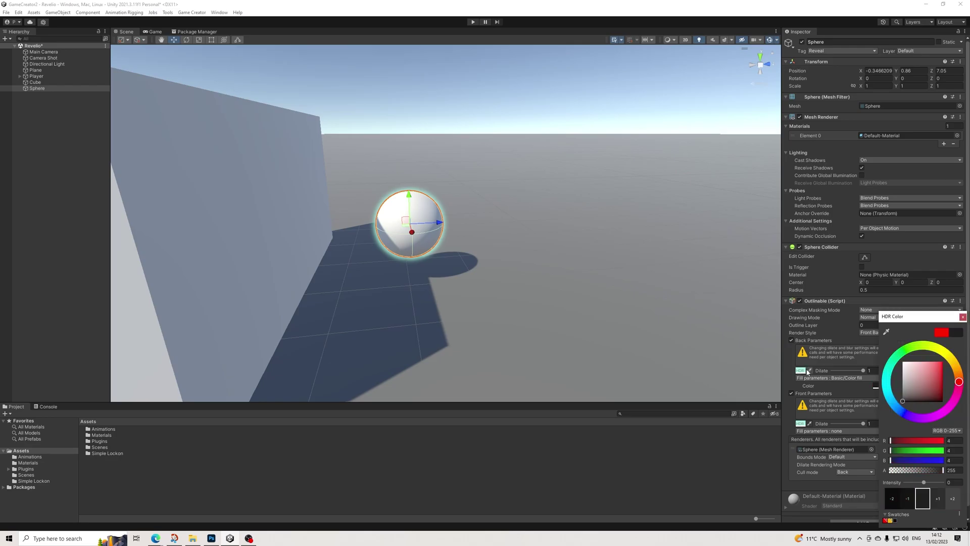
{"action": "left_click", "coordinate": [886, 332]}
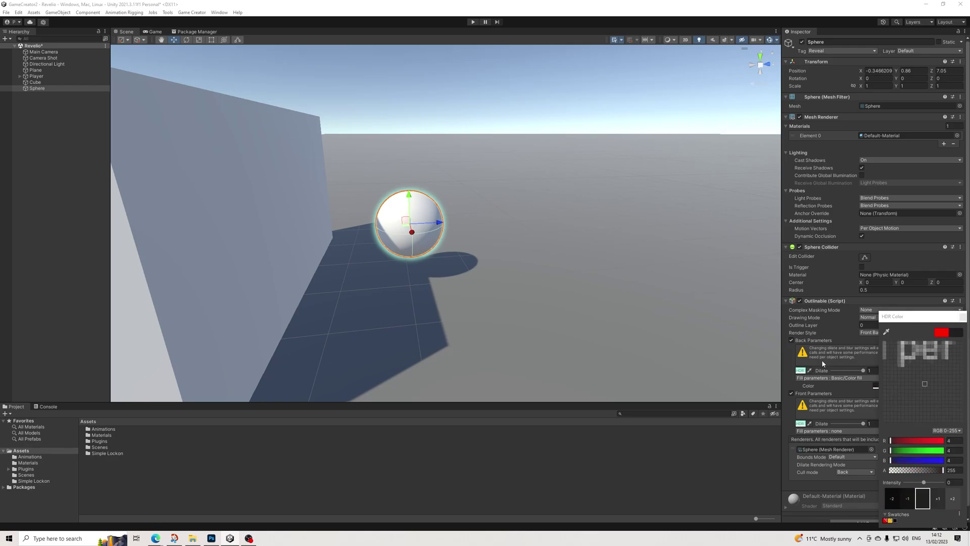
{"action": "left_click", "coordinate": [805, 372]}
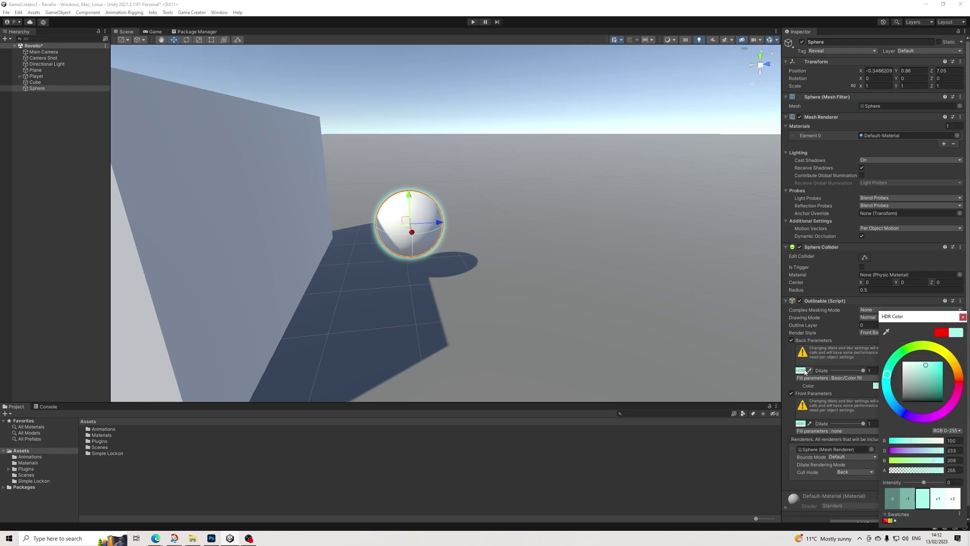
- Lighten the back Color fill to a very pale aqua by reducing its saturation
{"action": "left_click_drag", "start_coordinate": [605, 311], "coordinate": [792, 289], "text": "alt"}
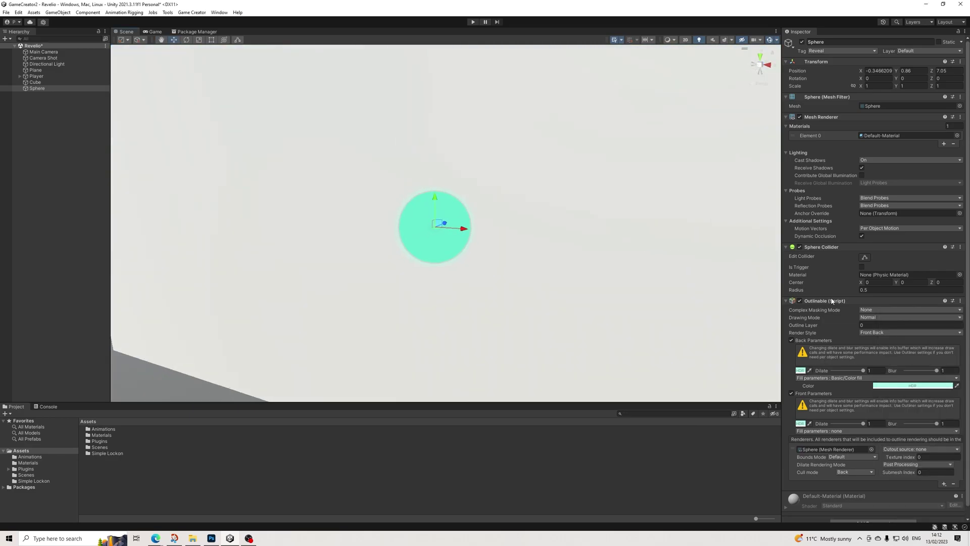
{"action": "left_click", "coordinate": [885, 384]}
{"action": "left_click_drag", "start_coordinate": [917, 366], "coordinate": [896, 365]}
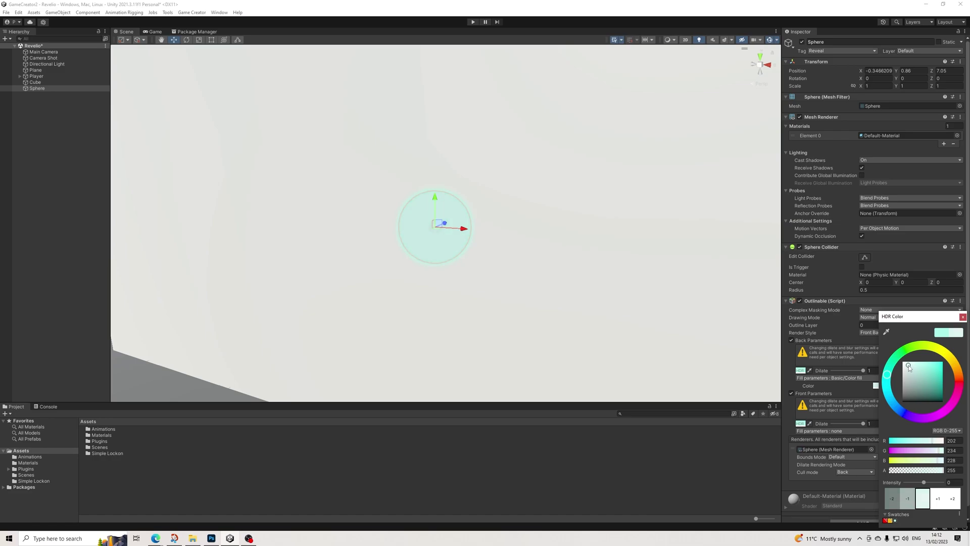
- Examine the sphere's outline and fill from the player's side, from behind the wall and from the wall's edge
{"action": "scroll", "coordinate": [662, 252], "scroll_direction": "down", "scroll_amount": 6}
{"action": "left_click", "coordinate": [620, 256]}
{"action": "left_click_drag", "start_coordinate": [621, 255], "coordinate": [626, 232], "text": "alt"}
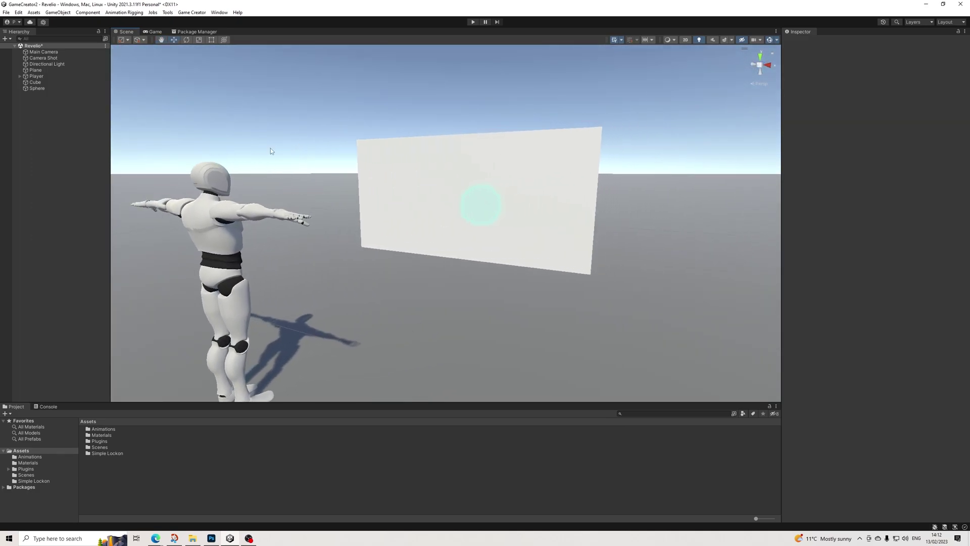
{"action": "left_click", "coordinate": [38, 88]}
{"action": "left_click_drag", "start_coordinate": [723, 295], "coordinate": [483, 228], "text": "alt"}
{"action": "left_click", "coordinate": [531, 127]}
{"action": "left_click_drag", "start_coordinate": [531, 126], "coordinate": [475, 209], "text": "alt"}
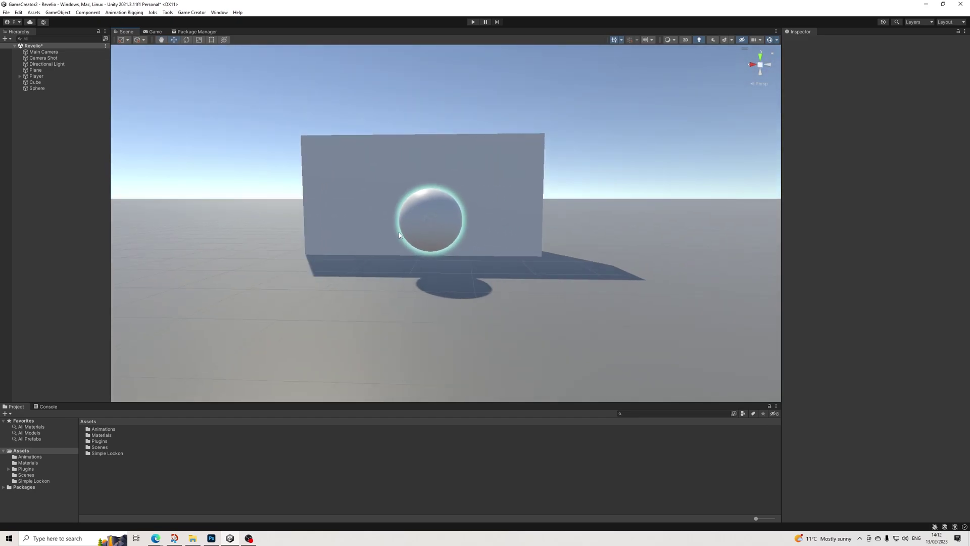
{"action": "left_click_drag", "start_coordinate": [389, 226], "coordinate": [580, 216], "text": "alt"}
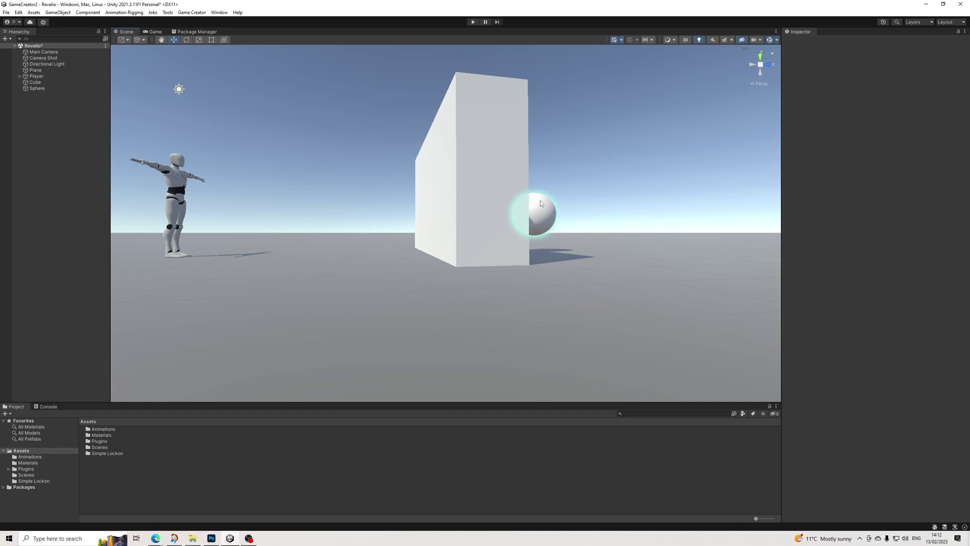
- Disable the sphere's Outlinable component, collapse its settings, and view the sphere from both sides of the wall
{"action": "left_click_drag", "start_coordinate": [567, 207], "coordinate": [523, 230], "text": "alt"}
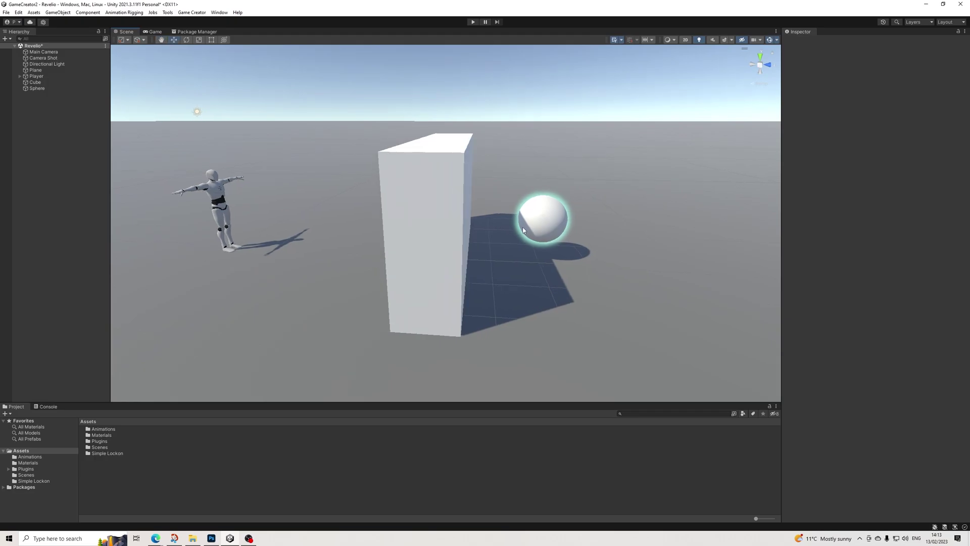
{"action": "left_click", "coordinate": [33, 89]}
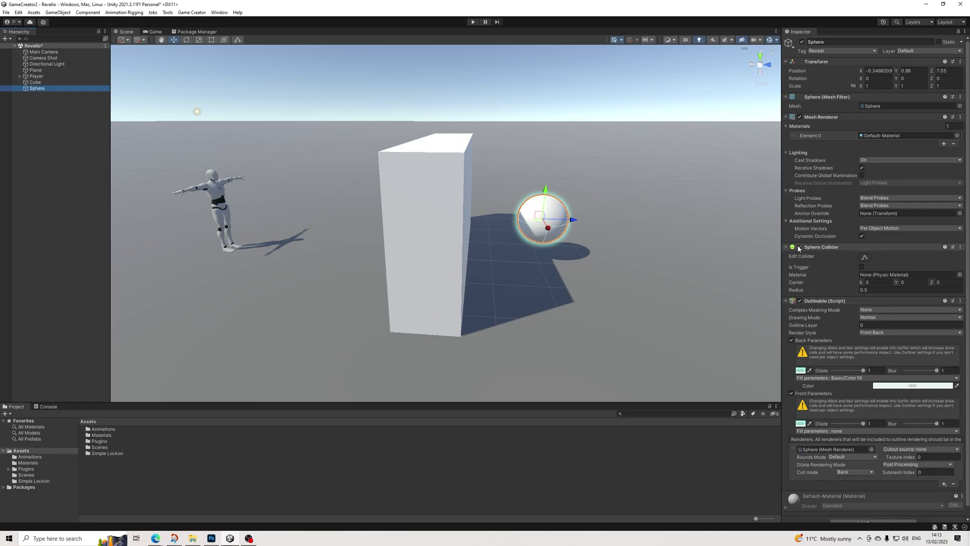
{"action": "left_click", "coordinate": [800, 300]}
{"action": "left_click", "coordinate": [822, 302]}
{"action": "left_click_drag", "start_coordinate": [593, 267], "coordinate": [613, 253], "text": "alt"}
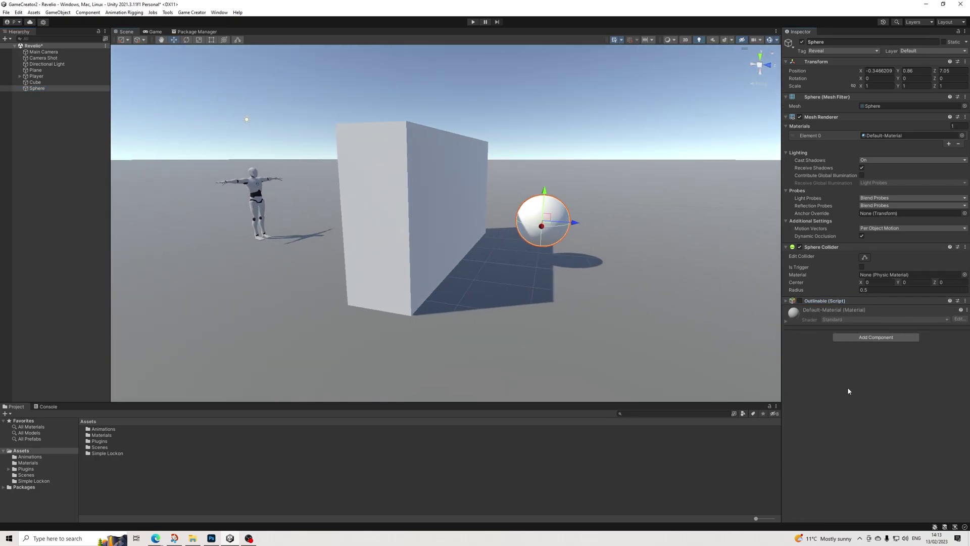
{"action": "scroll", "coordinate": [612, 217], "scroll_direction": "up", "scroll_amount": 3}
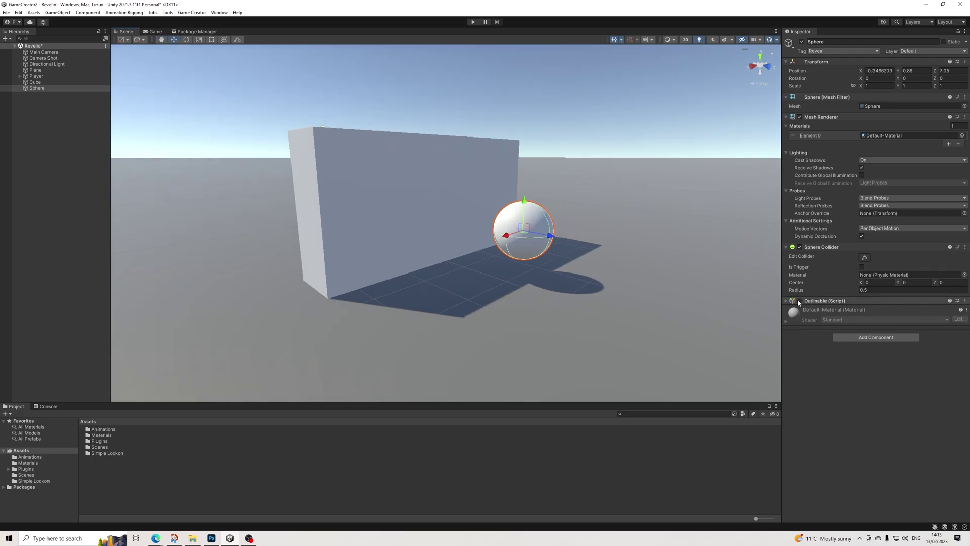
{"action": "left_click_drag", "start_coordinate": [668, 237], "coordinate": [720, 229], "text": "alt"}
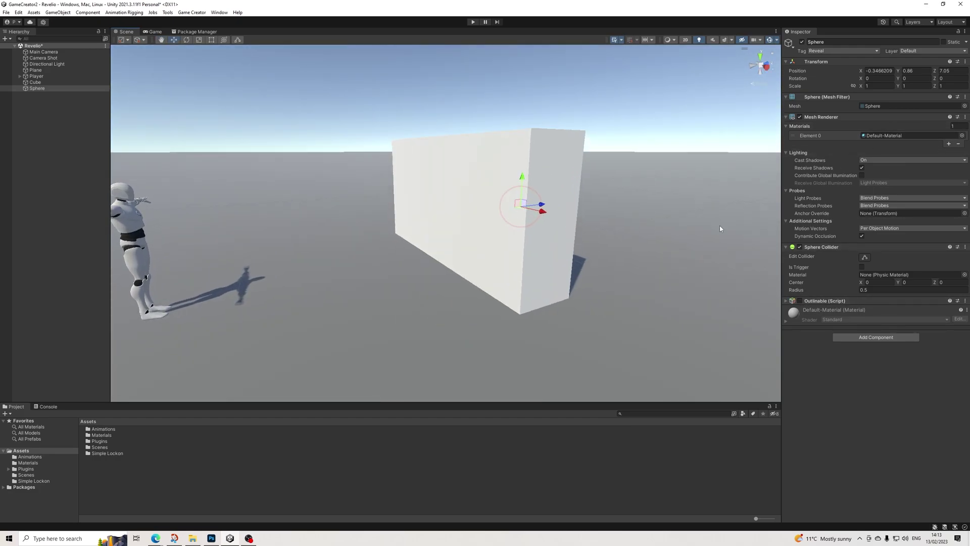
- Toggle the sphere's Outlinable component on and off to compare the view past the wall, leaving it disabled
{"action": "left_click", "coordinate": [799, 301]}
{"action": "left_click_drag", "start_coordinate": [692, 241], "coordinate": [662, 251], "text": "alt"}
{"action": "left_click", "coordinate": [800, 301]}
{"action": "left_click", "coordinate": [800, 301]}
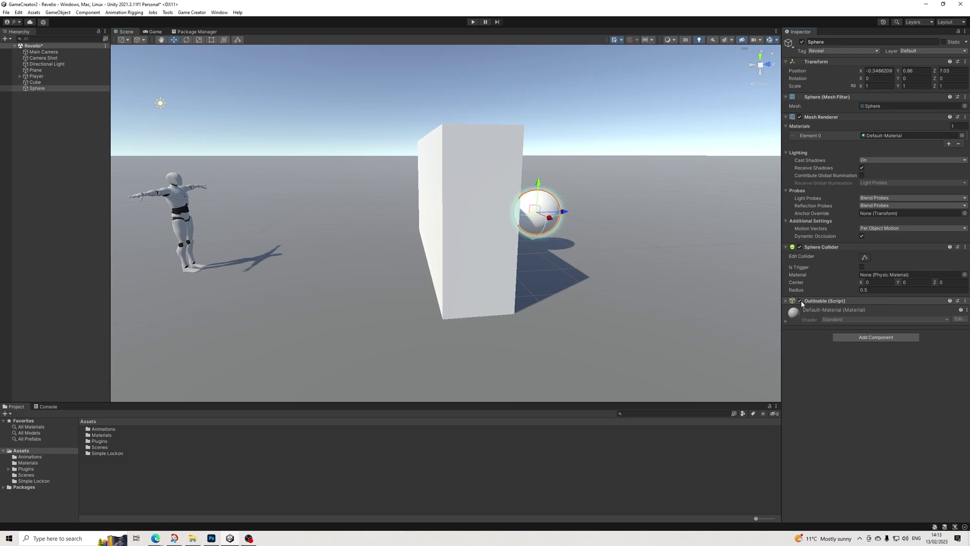
{"action": "left_click", "coordinate": [799, 301]}
{"action": "left_click_drag", "start_coordinate": [644, 287], "coordinate": [630, 283], "text": "alt"}
{"action": "left_click", "coordinate": [353, 508]}
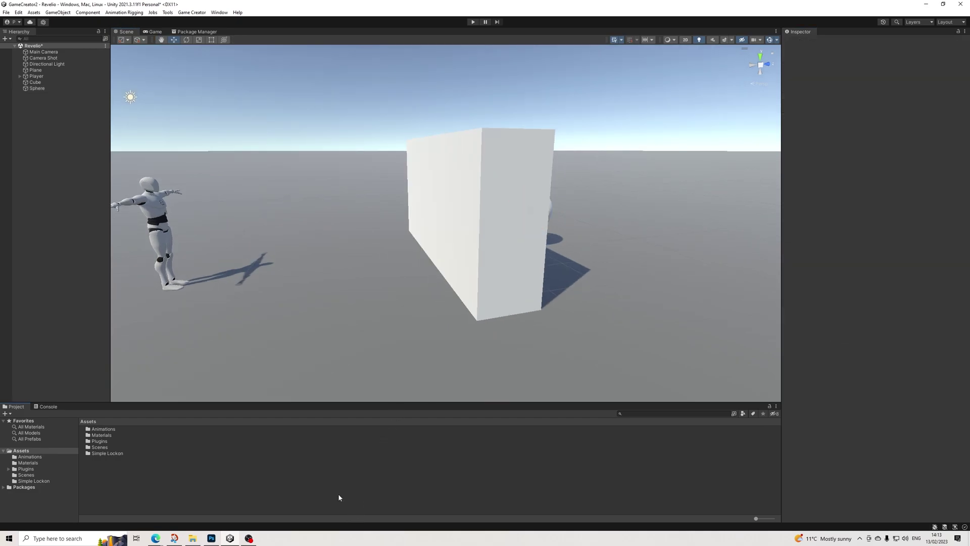
- Rename the sphere behind the wall as Revealable-Object
{"action": "left_click", "coordinate": [37, 88]}
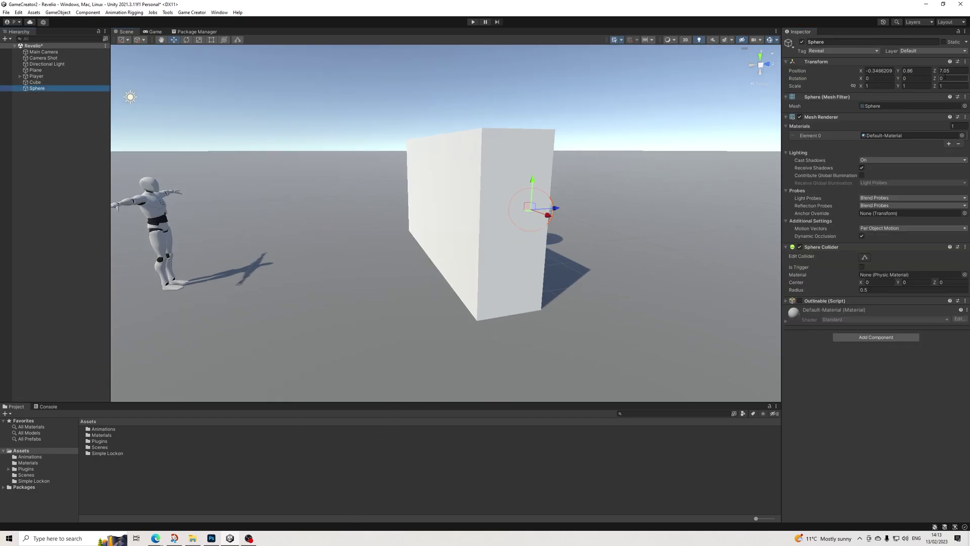
{"action": "double_click", "coordinate": [831, 42]}
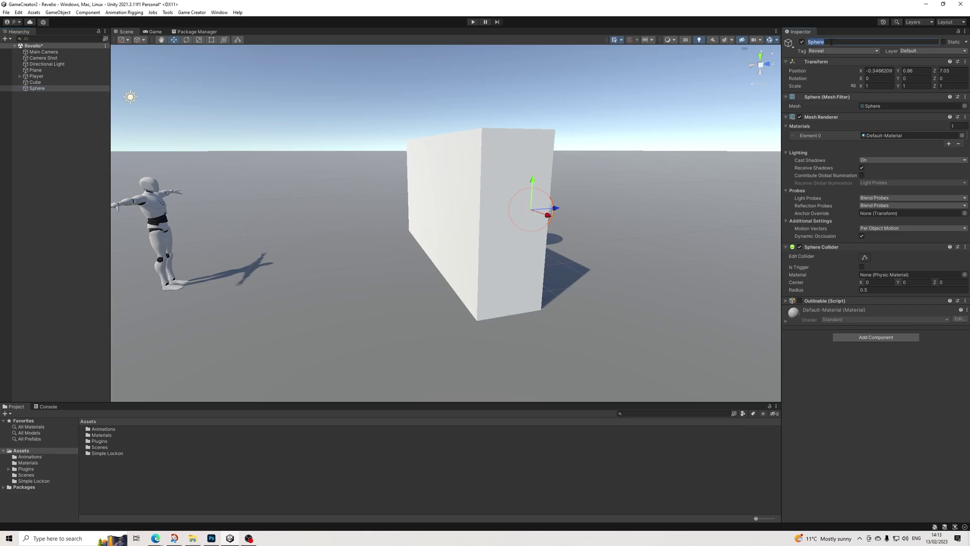
{"action": "type", "text": "Revealable-Object"}
{"action": "key", "text": "Return"}
{"action": "left_click", "coordinate": [23, 112]}
- Reorder the Cube so it sits above the Plane in the scene hierarchy
{"action": "left_click", "coordinate": [41, 83]}
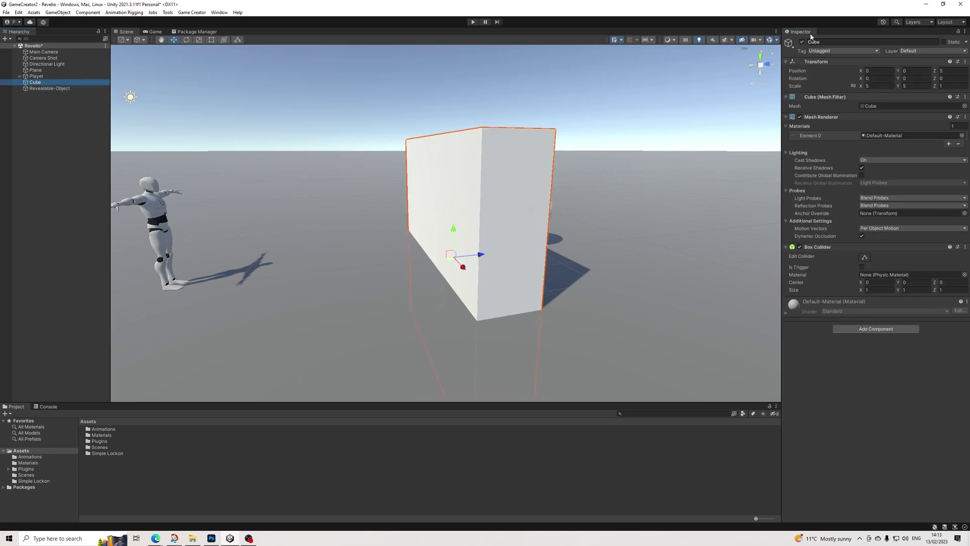
{"action": "left_click_drag", "start_coordinate": [43, 82], "coordinate": [44, 73]}
{"action": "left_click", "coordinate": [53, 109]}
- Create a new 3D Sphere in the scene and set its position to 0, 0, 0
{"action": "right_click", "coordinate": [39, 107]}
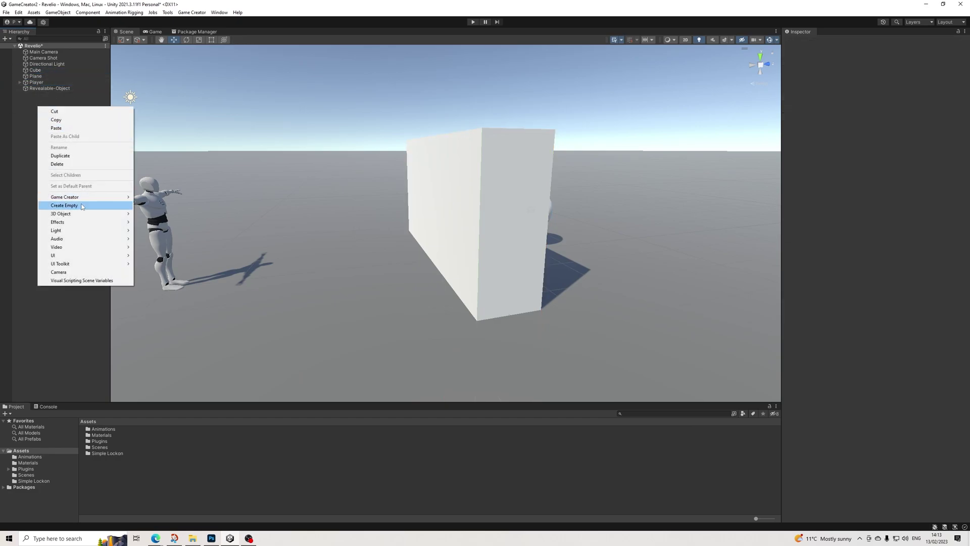
{"action": "mouse_move", "coordinate": [111, 213]}
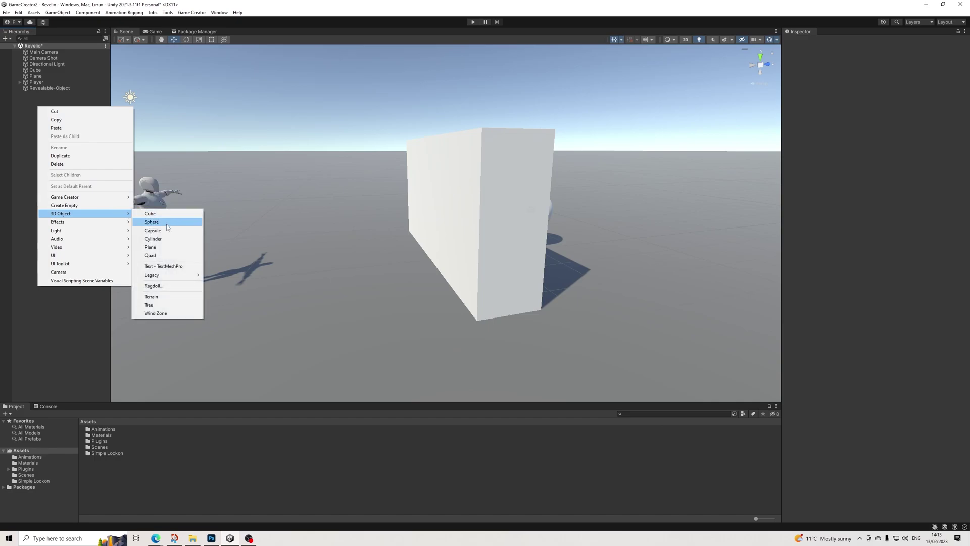
{"action": "left_click", "coordinate": [152, 222]}
{"action": "double_click", "coordinate": [876, 71]}
{"action": "type", "text": "0"}
{"action": "key", "text": "Tab"}
{"action": "type", "text": "0"}
{"action": "key", "text": "Tab"}
{"action": "type", "text": "0"}
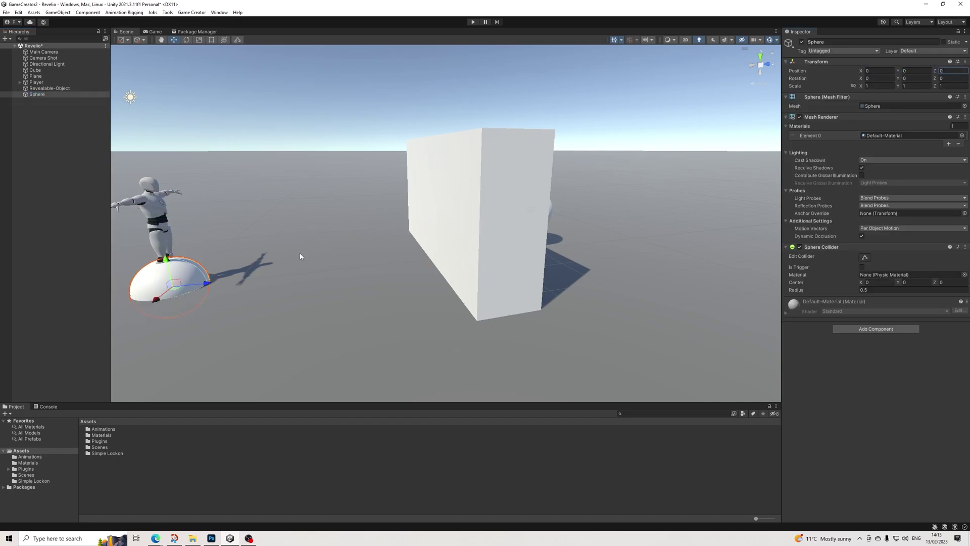
- Disable the new sphere's Mesh Renderer, make its Sphere Collider a trigger, and collapse the mesh components
{"action": "left_click_drag", "start_coordinate": [301, 256], "coordinate": [424, 238], "text": "alt"}
{"action": "left_click", "coordinate": [799, 116]}
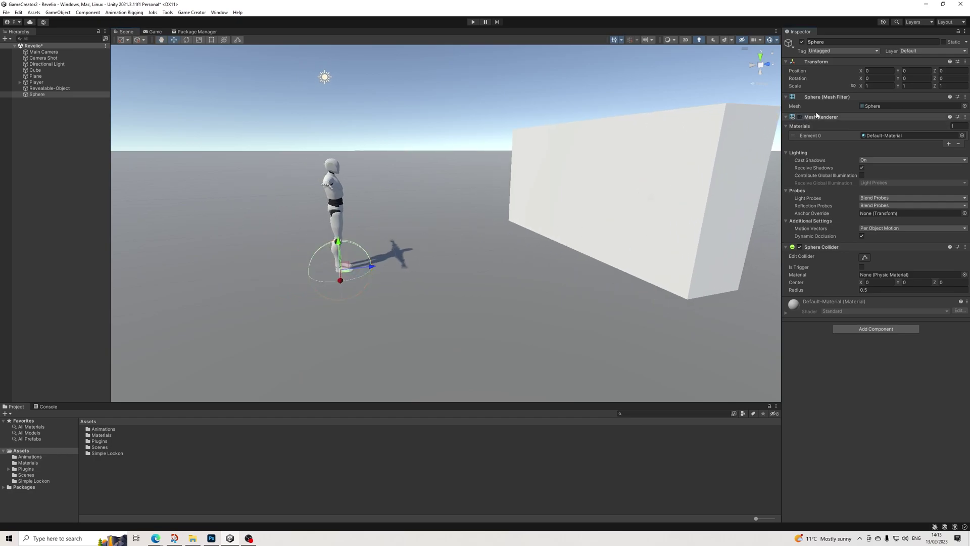
{"action": "left_click", "coordinate": [821, 118]}
{"action": "left_click", "coordinate": [861, 145]}
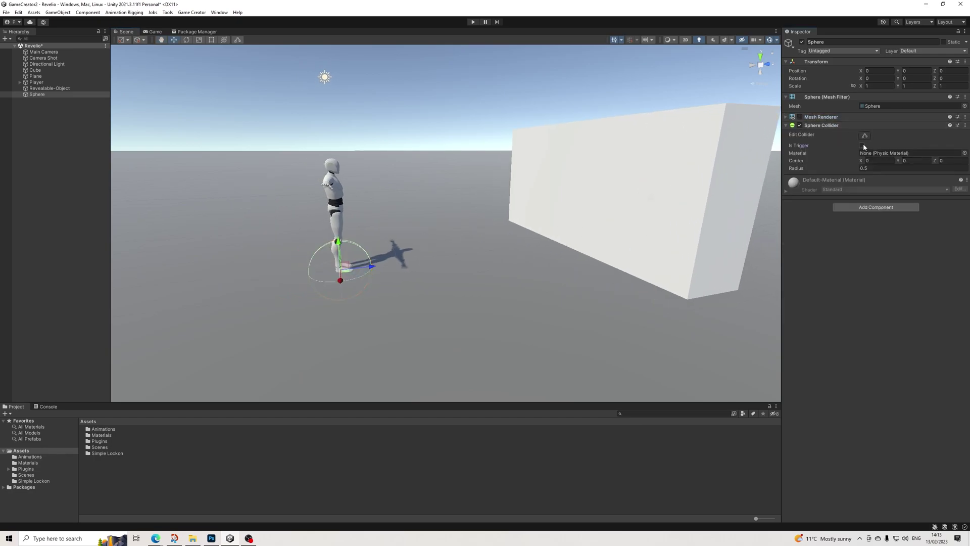
{"action": "left_click_drag", "start_coordinate": [532, 170], "coordinate": [494, 178], "text": "alt"}
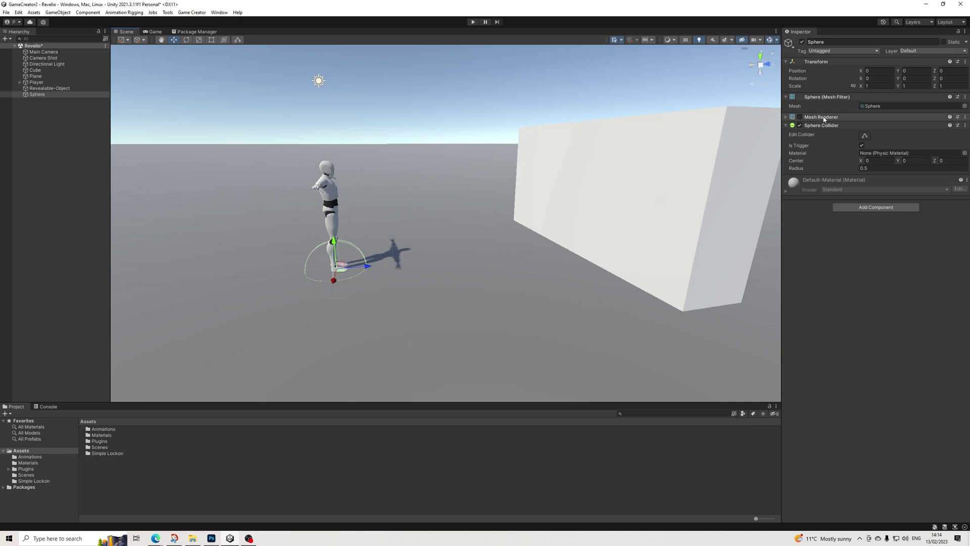
{"action": "right_click_drag", "start_coordinate": [450, 180], "coordinate": [444, 218]}
{"action": "scroll", "coordinate": [405, 216], "scroll_direction": "up", "scroll_amount": 3}
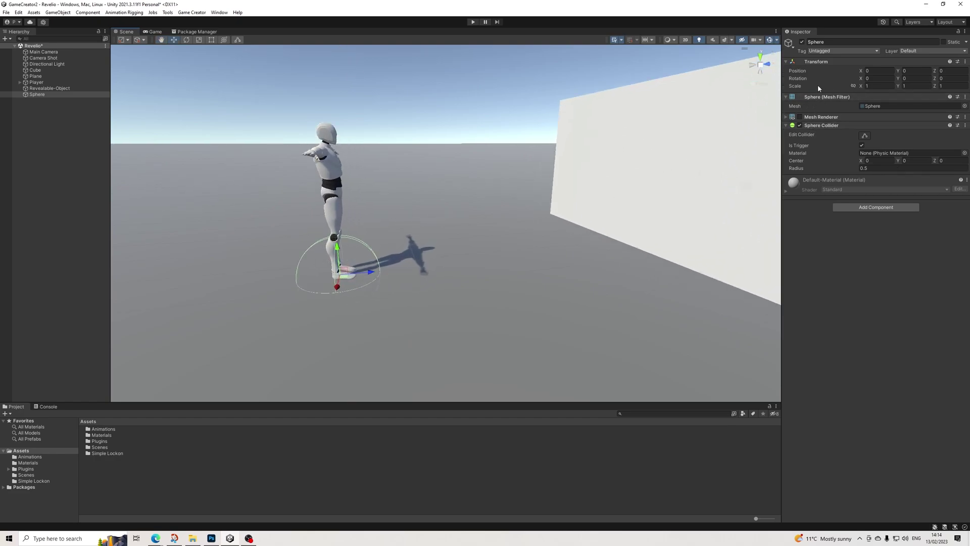
{"action": "left_click", "coordinate": [831, 97]}
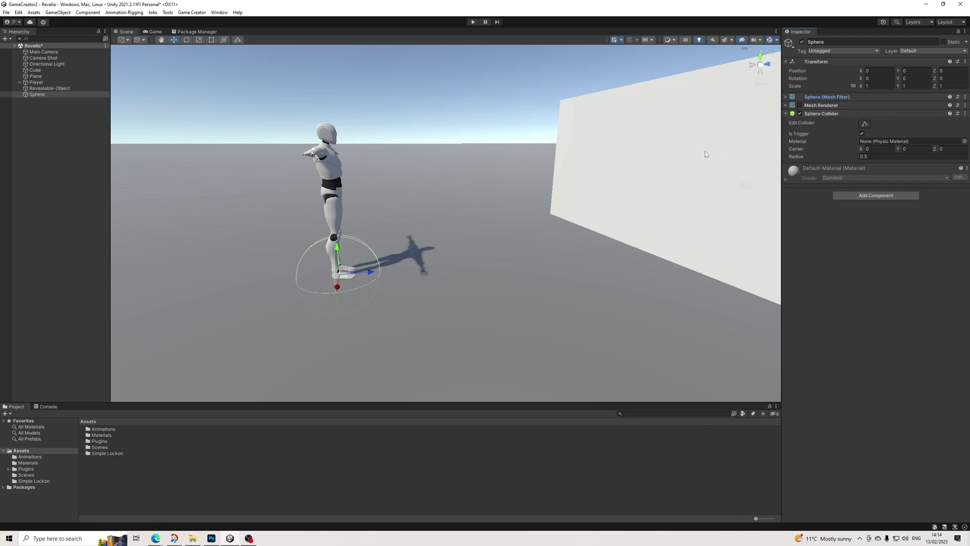
{"action": "scroll", "coordinate": [365, 256], "scroll_direction": "down", "scroll_amount": 3}
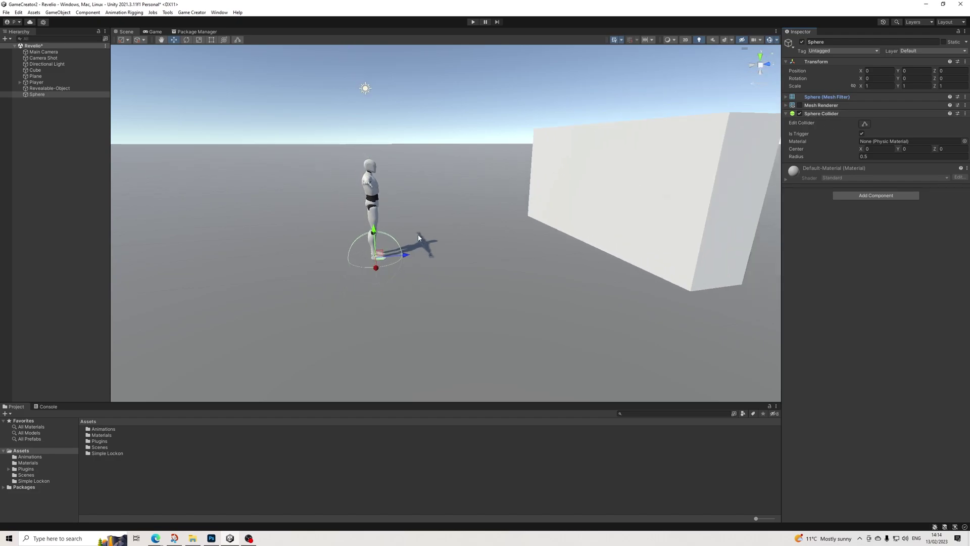
- Add a Trigger component to the sphere at the player's feet and set its event to On Enable
{"action": "left_click", "coordinate": [823, 113]}
{"action": "left_click", "coordinate": [850, 148]}
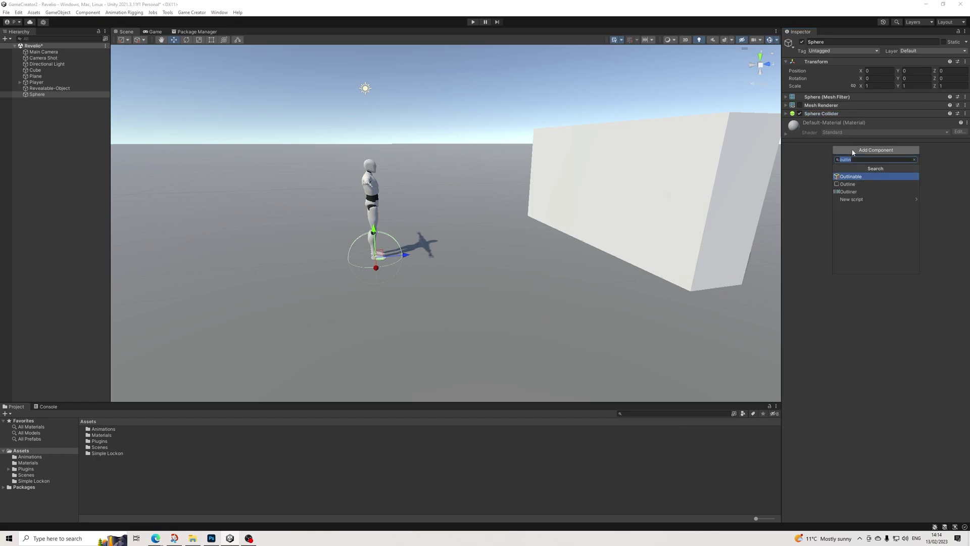
{"action": "type", "text": "trigg"}
{"action": "key", "text": "Return"}
{"action": "left_click", "coordinate": [840, 133]}
{"action": "type", "text": "enab"}
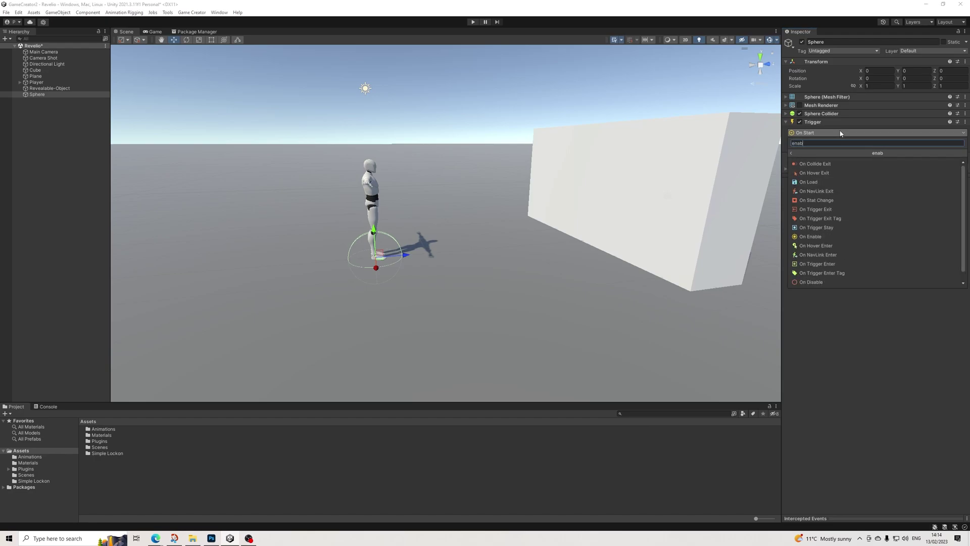
{"action": "type", "text": "le"}
{"action": "key", "text": "Return"}
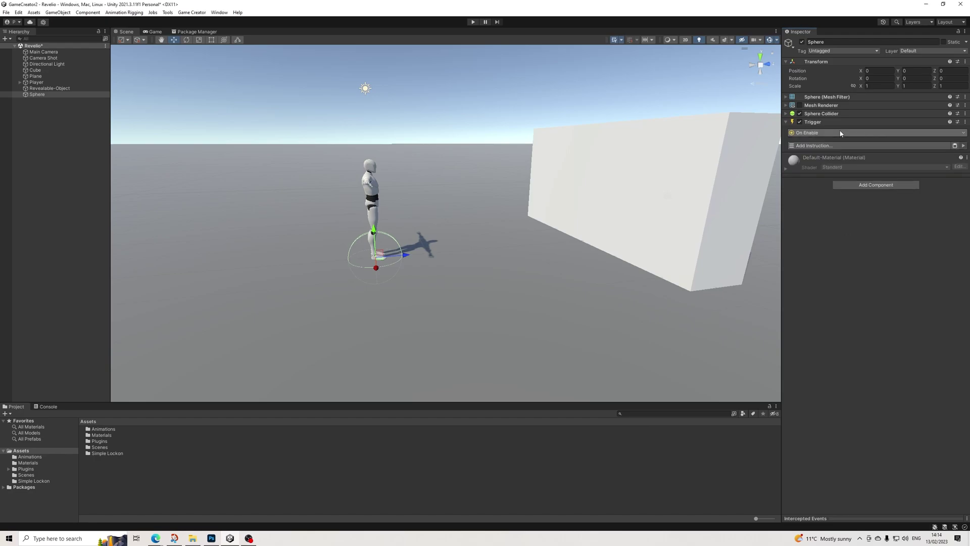
- Add a Change Scale instruction to the On Enable trigger and target its transform at Self
{"action": "left_click", "coordinate": [832, 146]}
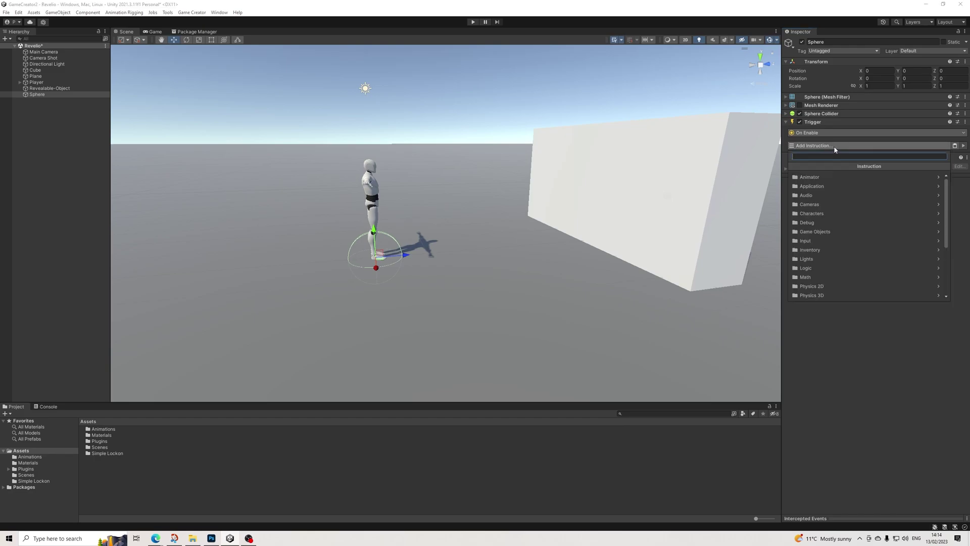
{"action": "type", "text": "sca"}
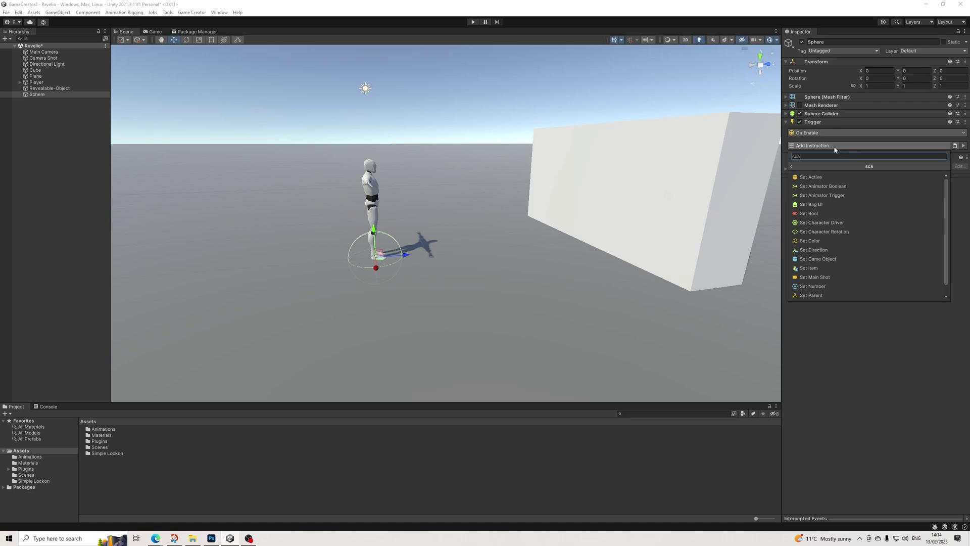
{"action": "type", "text": "le"}
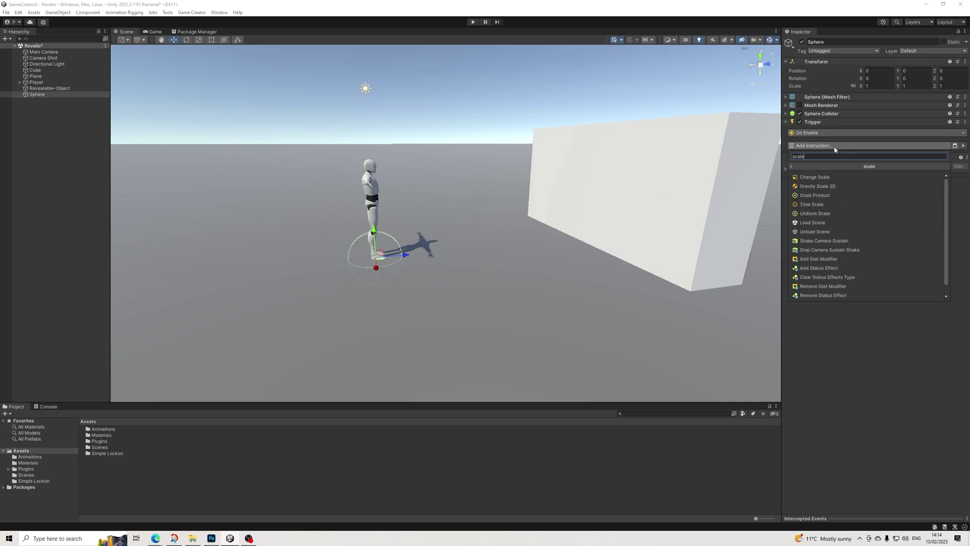
{"action": "key", "text": "Down"}
{"action": "key", "text": "Return"}
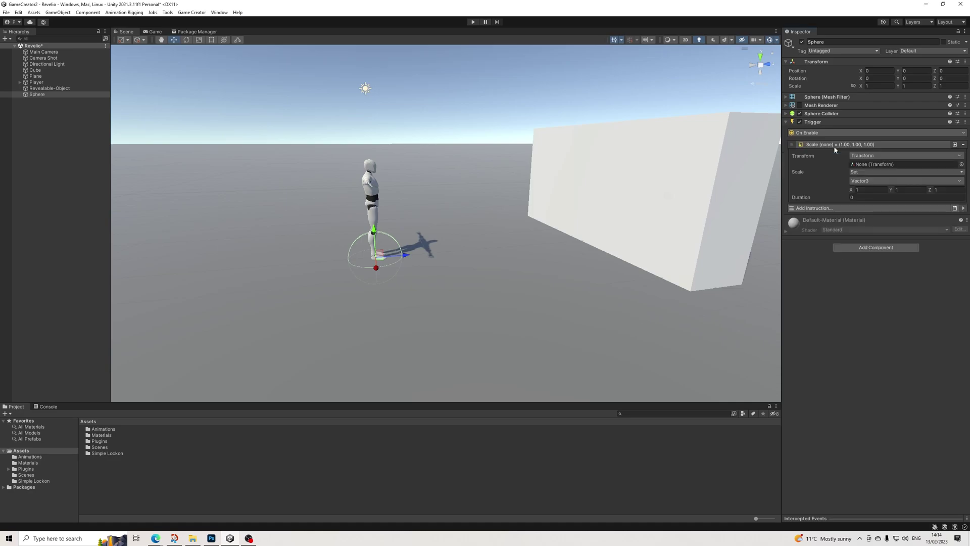
{"action": "left_click", "coordinate": [890, 156]}
{"action": "left_click", "coordinate": [869, 192]}
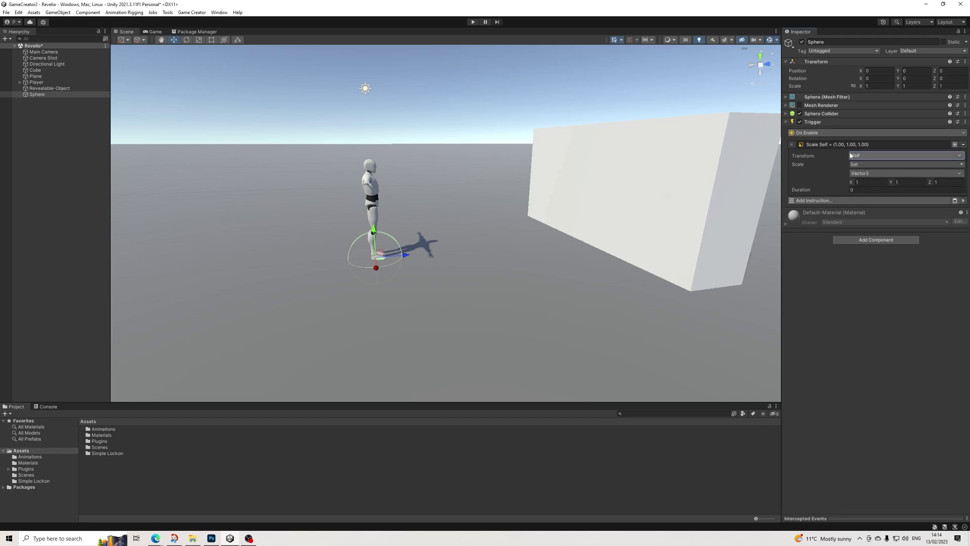
{"action": "left_click", "coordinate": [867, 181]}
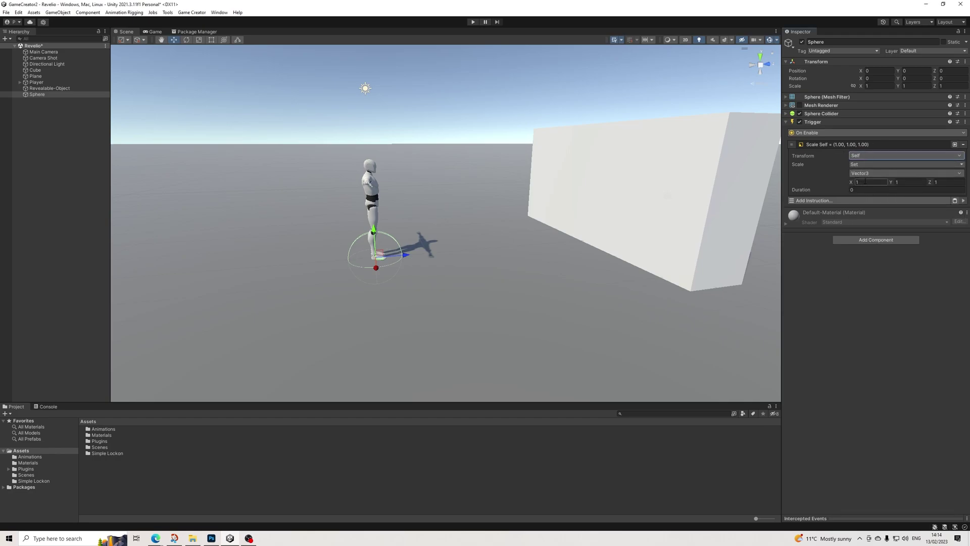
- Create a Game Creator global name variables asset called Global Variables - Revelio in the Scenes folder
{"action": "right_click", "coordinate": [26, 475]}
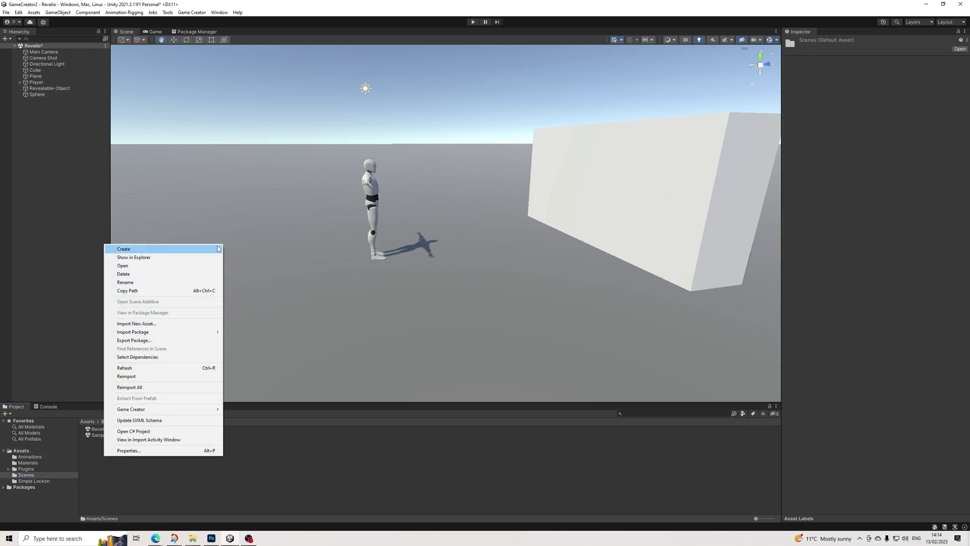
{"action": "mouse_move", "coordinate": [219, 249]}
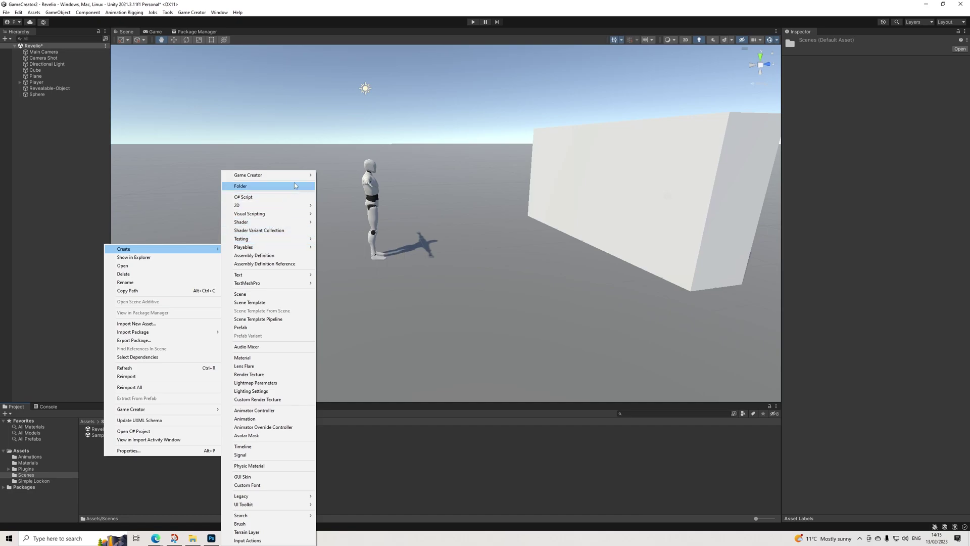
{"action": "mouse_move", "coordinate": [303, 175]}
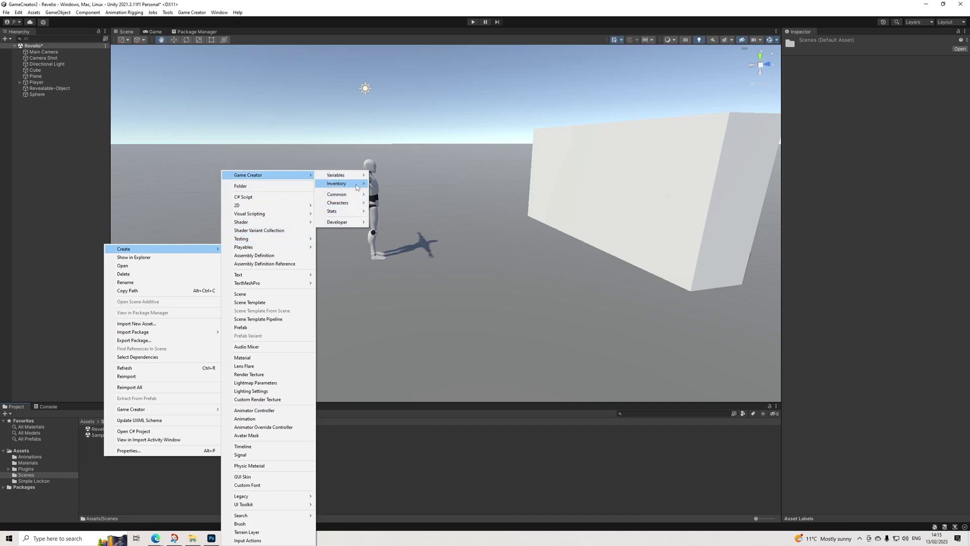
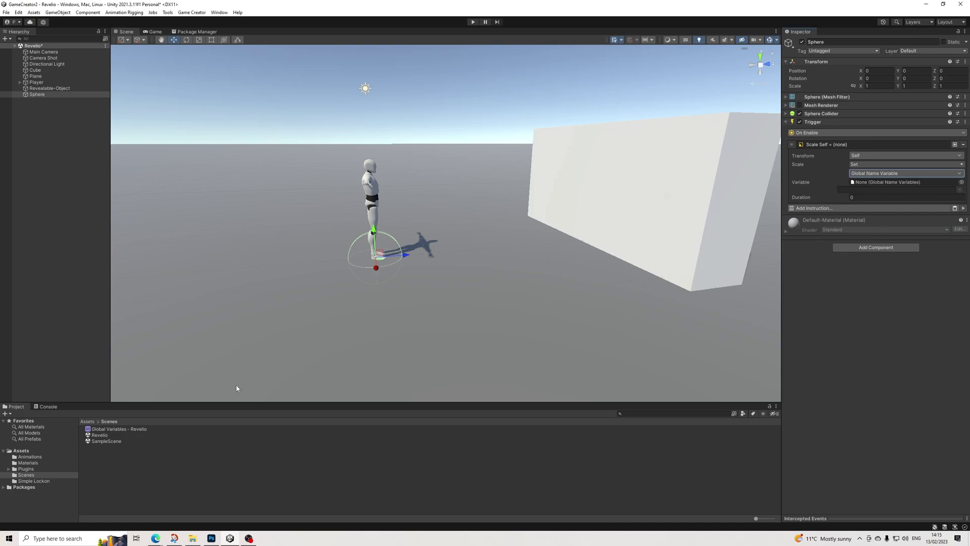
- Assign Global Variables - Revelio to the Scale instruction's variable and choose its Size variable
{"action": "left_click_drag", "start_coordinate": [110, 429], "coordinate": [857, 190]}
{"action": "left_click", "coordinate": [857, 190]}
{"action": "left_click", "coordinate": [959, 190]}
{"action": "left_click", "coordinate": [949, 196]}
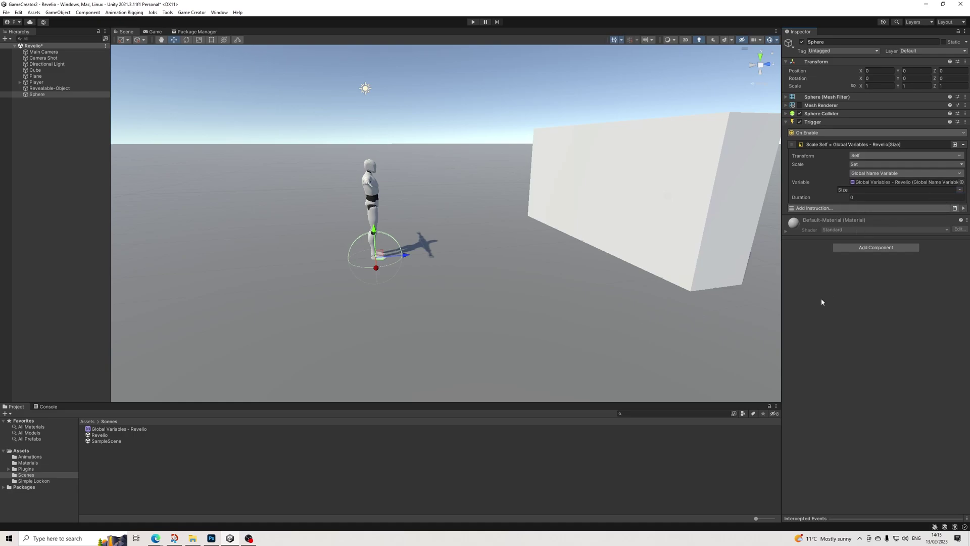
- Set the Scale instruction's duration to 1 and its easing to Linear
{"action": "left_click", "coordinate": [870, 197]}
{"action": "type", "text": "1"}
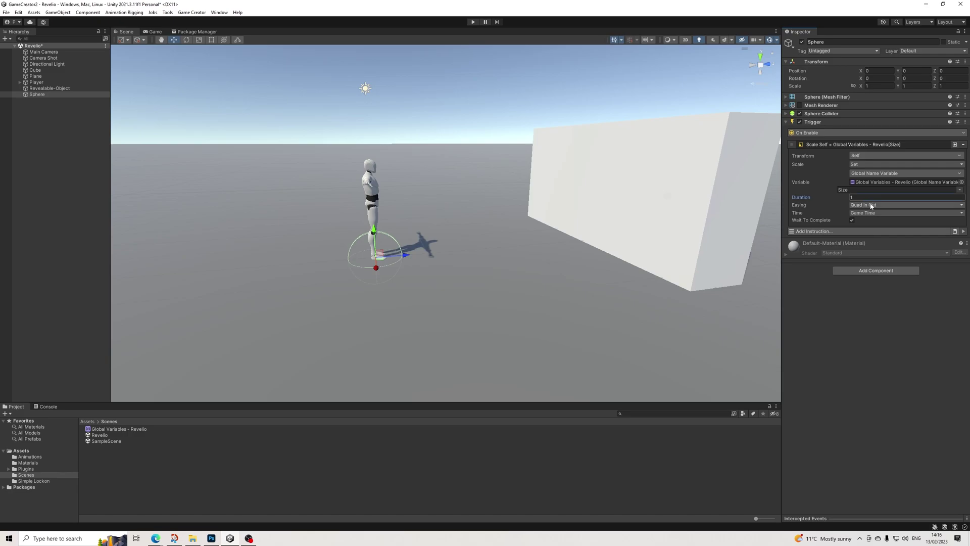
{"action": "left_click", "coordinate": [871, 206]}
{"action": "left_click", "coordinate": [865, 192]}
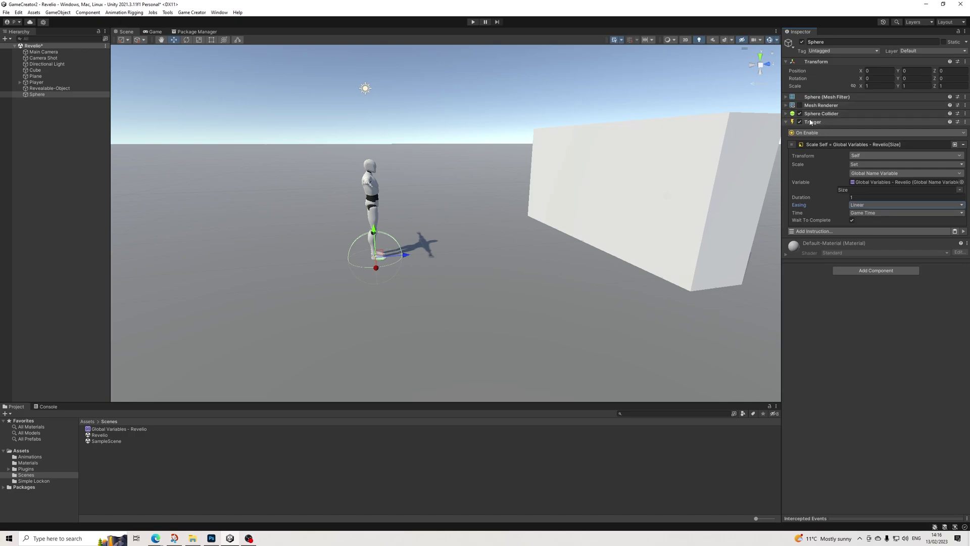
- Add a second Trigger component to the Sphere and set its event to On Trigger Enter Tag
{"action": "left_click", "coordinate": [849, 272]}
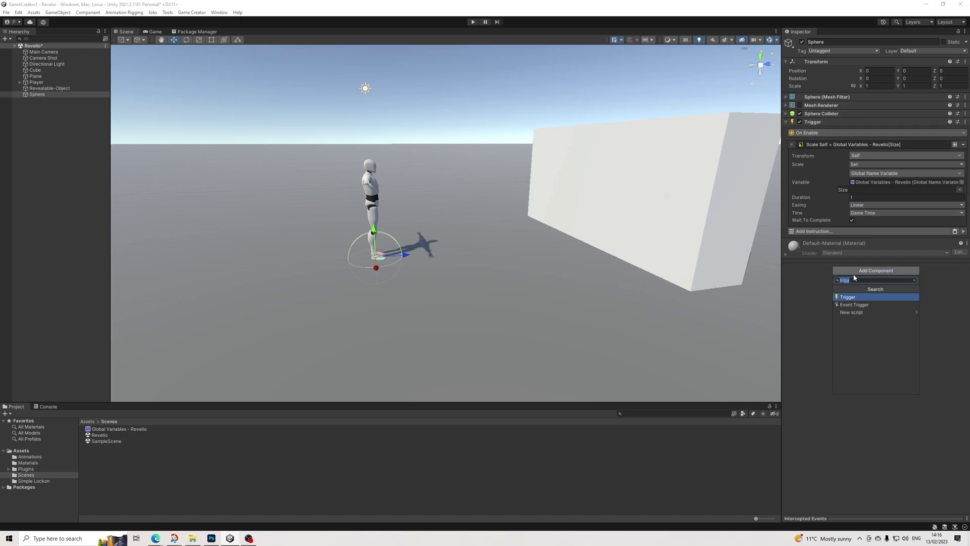
{"action": "left_click", "coordinate": [853, 298]}
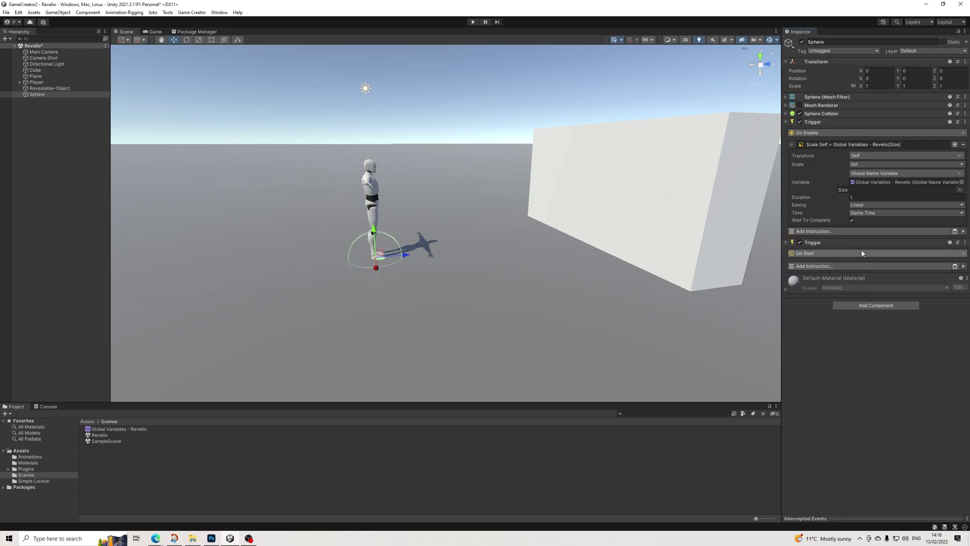
{"action": "left_click", "coordinate": [862, 254]}
{"action": "type", "text": "tag"}
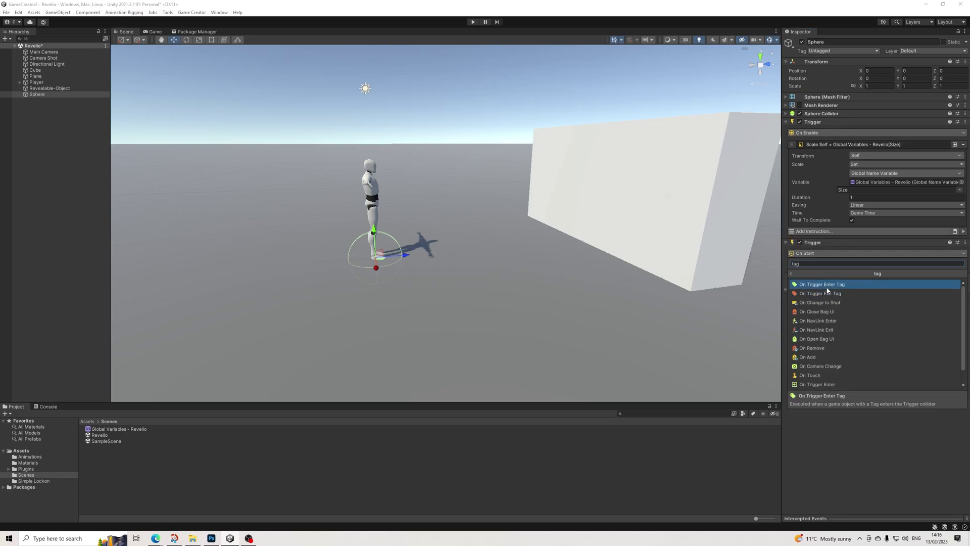
{"action": "left_click", "coordinate": [823, 284]}
- Set the On Trigger Enter Tag event's tag to Reveal and check it against the Revealable-Object's tag
{"action": "left_click", "coordinate": [862, 263]}
{"action": "key", "text": "Up"}
{"action": "key", "text": "Up"}
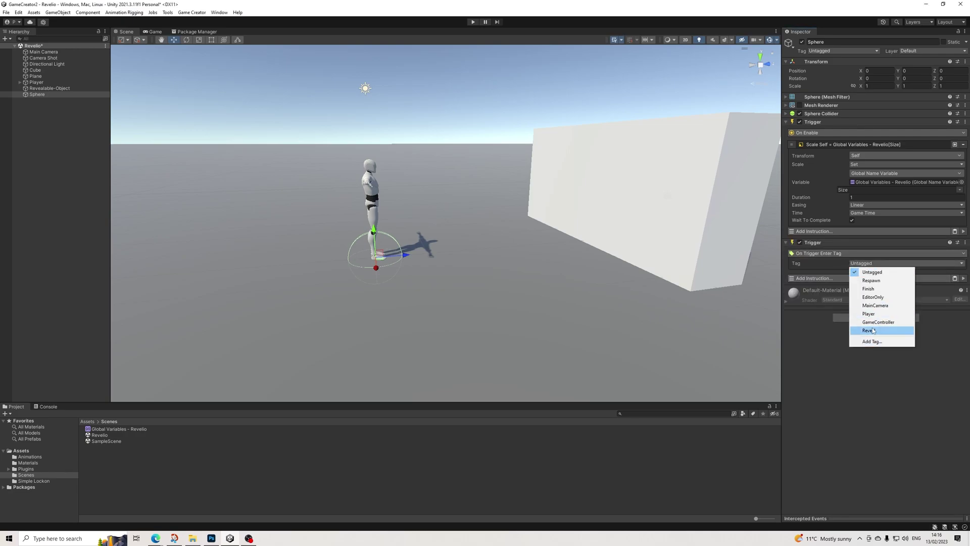
{"action": "key", "text": "Return"}
{"action": "left_click", "coordinate": [49, 88]}
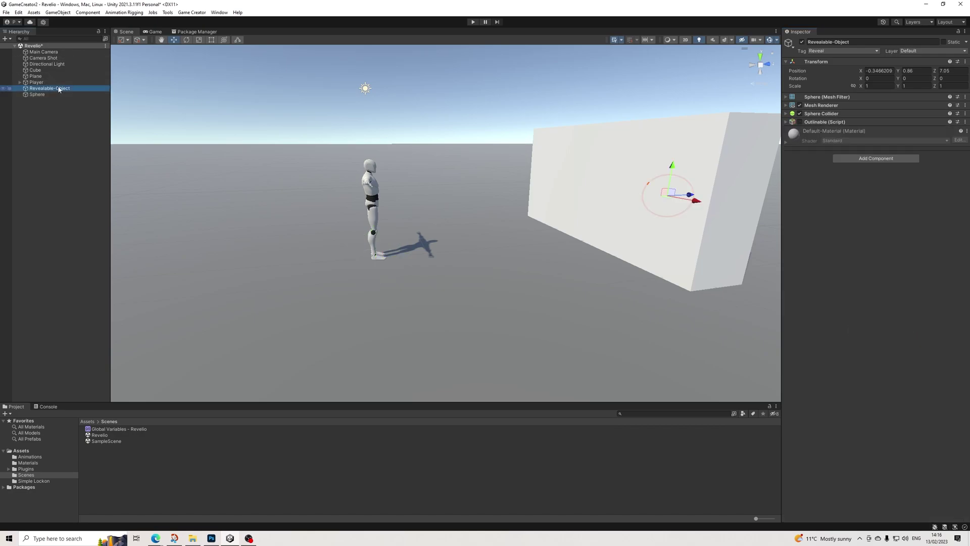
{"action": "left_click", "coordinate": [51, 95]}
- Add an Enable Component instruction to the tag trigger, with Target as the game object and Outlinable as the type
{"action": "left_click", "coordinate": [843, 278]}
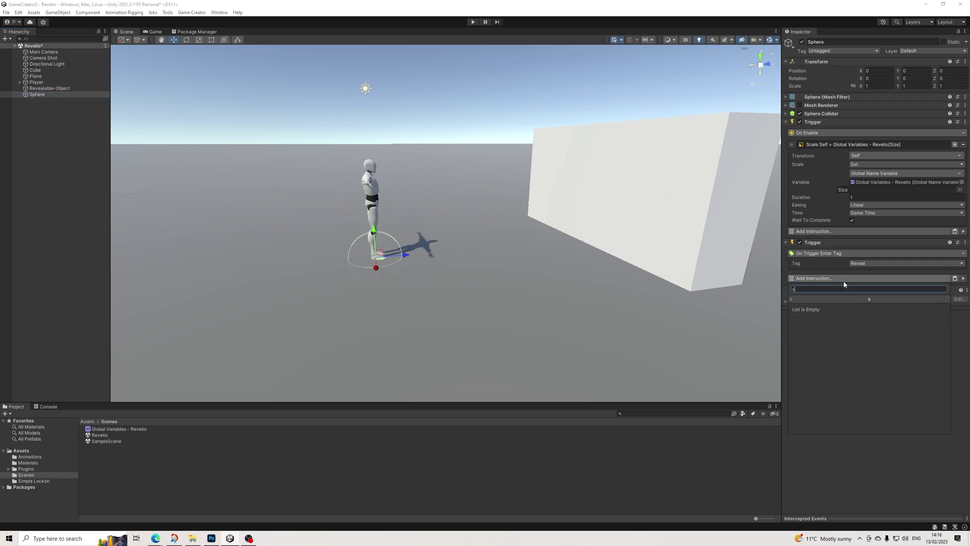
{"action": "type", "text": "enabl"}
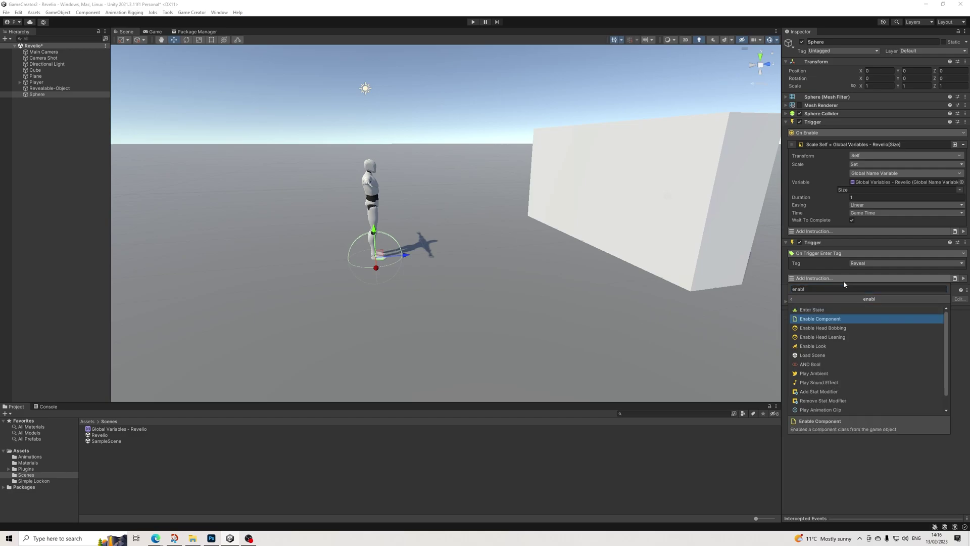
{"action": "key", "text": "Return"}
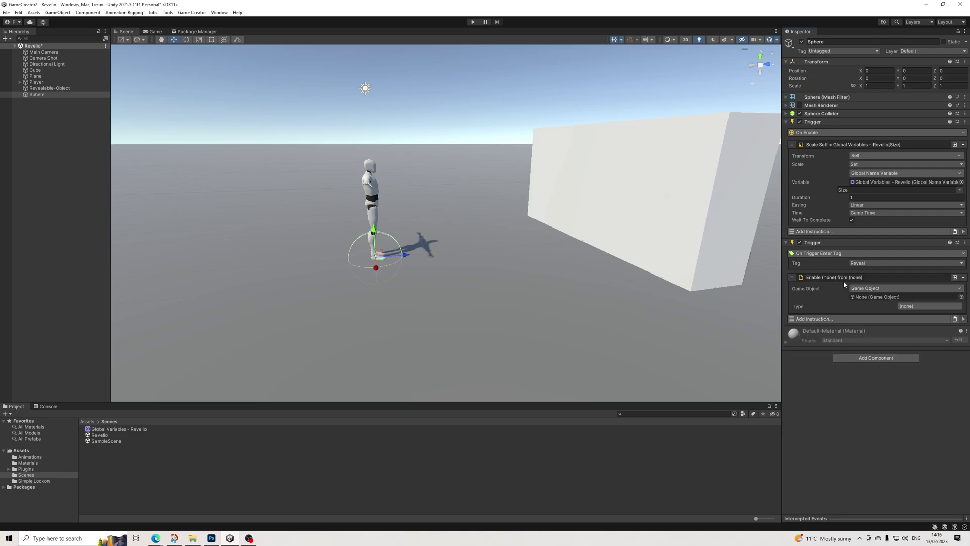
{"action": "left_click", "coordinate": [864, 288]}
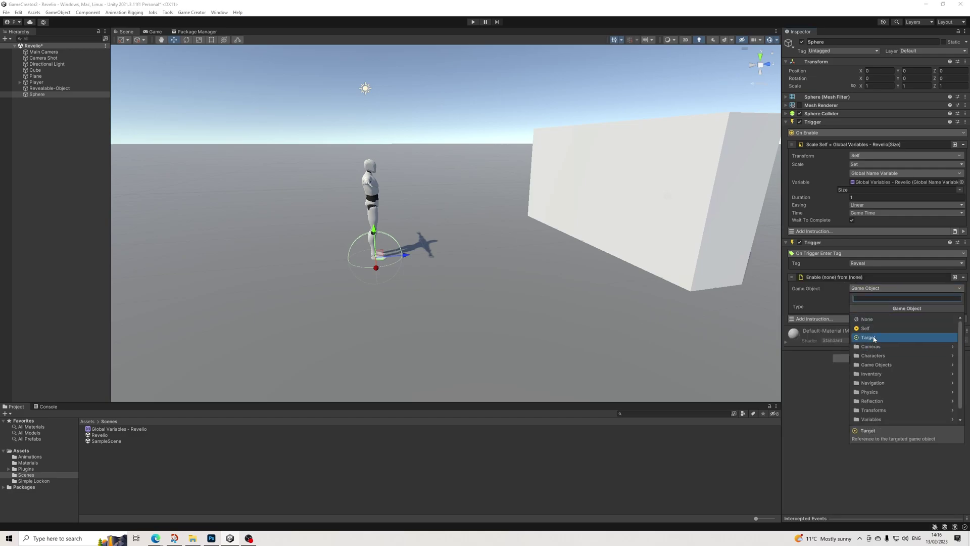
{"action": "left_click", "coordinate": [868, 337]}
{"action": "left_click", "coordinate": [905, 299]}
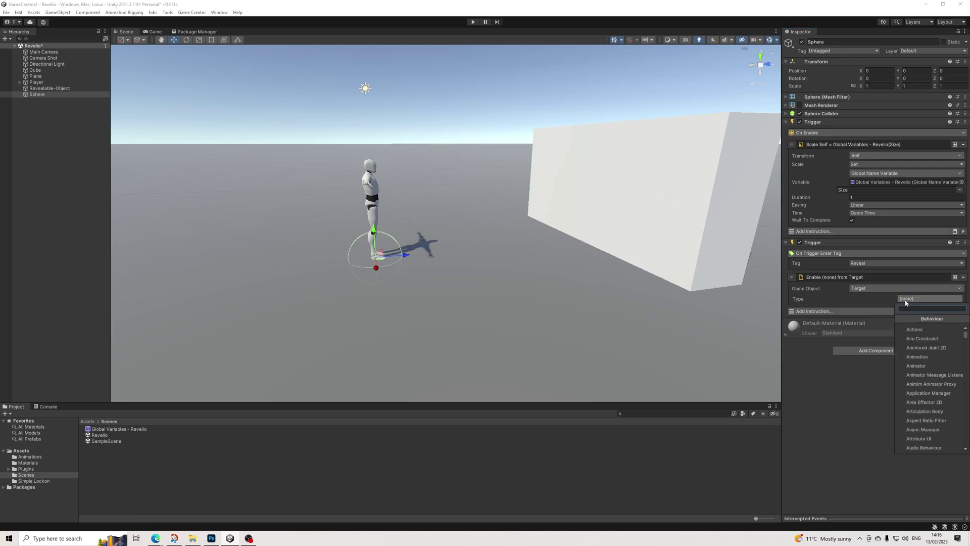
{"action": "type", "text": "outlin"}
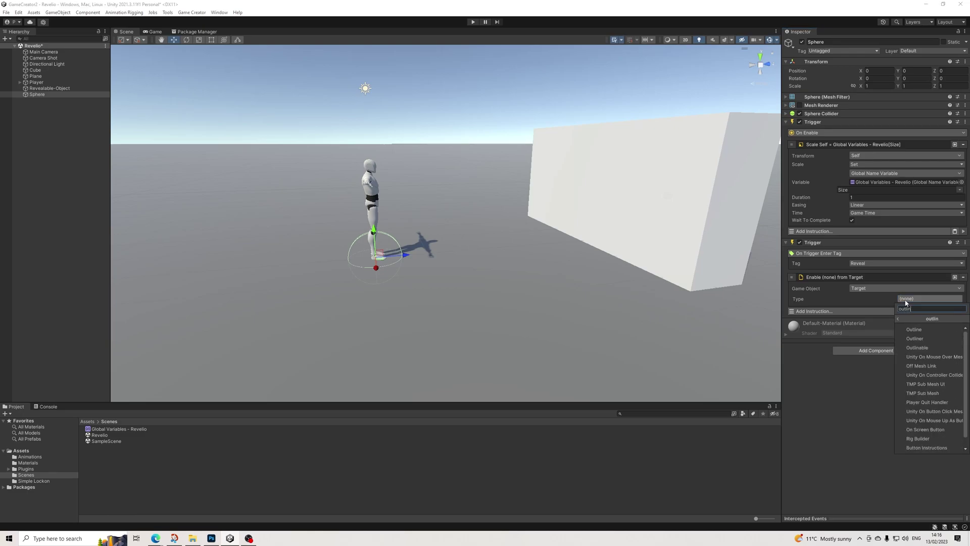
{"action": "key", "text": "Down"}
{"action": "key", "text": "Down"}
{"action": "key", "text": "Down"}
{"action": "key", "text": "Return"}
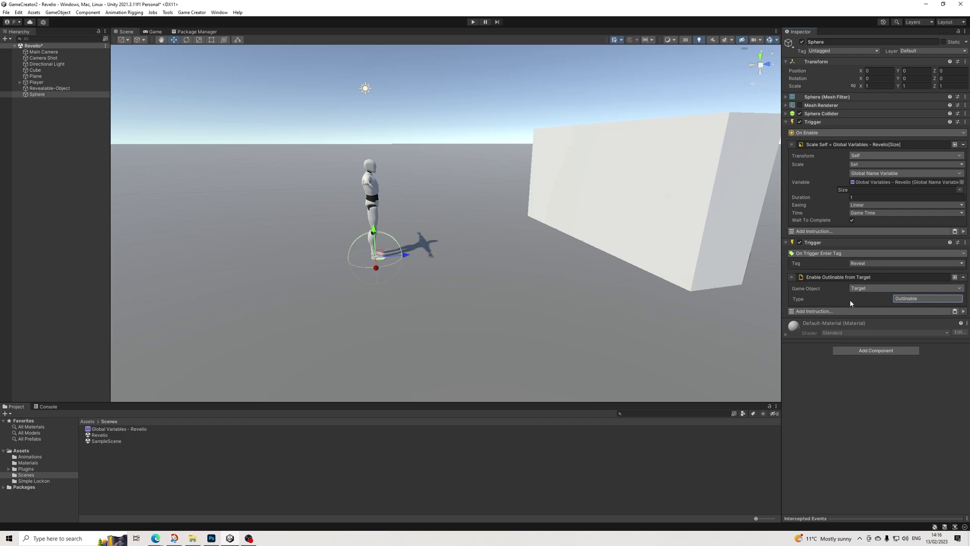
- Add a Wait Seconds instruction after the Enable instruction and set it to 8.5 seconds
{"action": "left_click", "coordinate": [827, 312]}
{"action": "type", "text": "wait"}
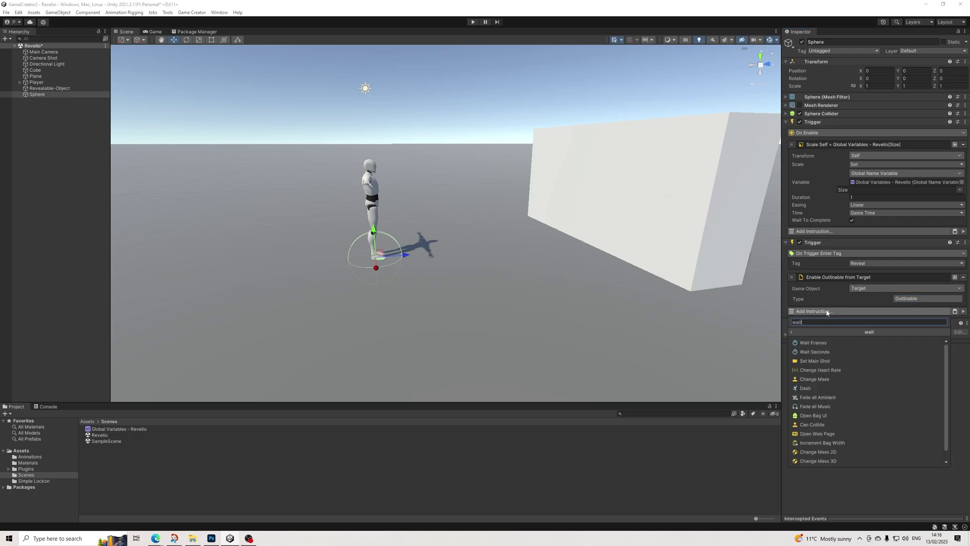
{"action": "key", "text": "Down"}
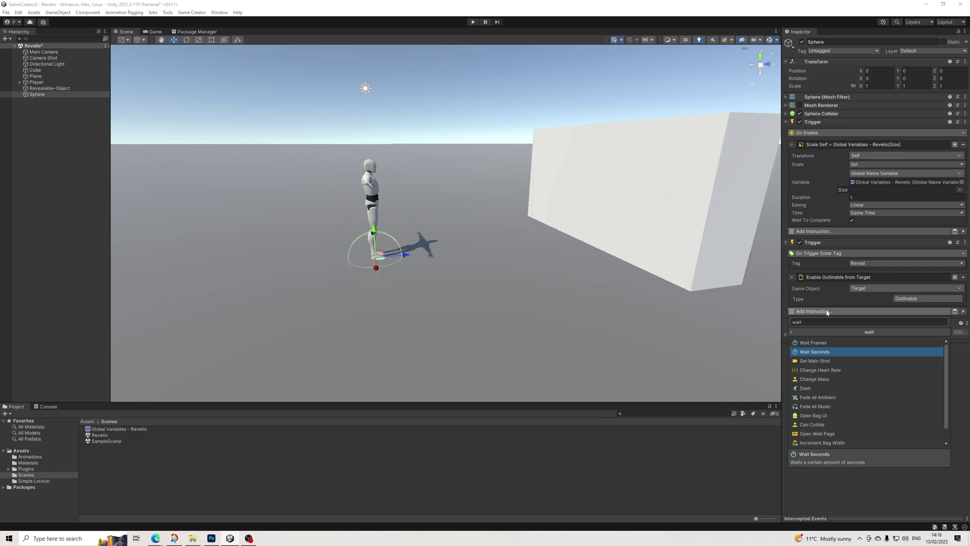
{"action": "key", "text": "Return"}
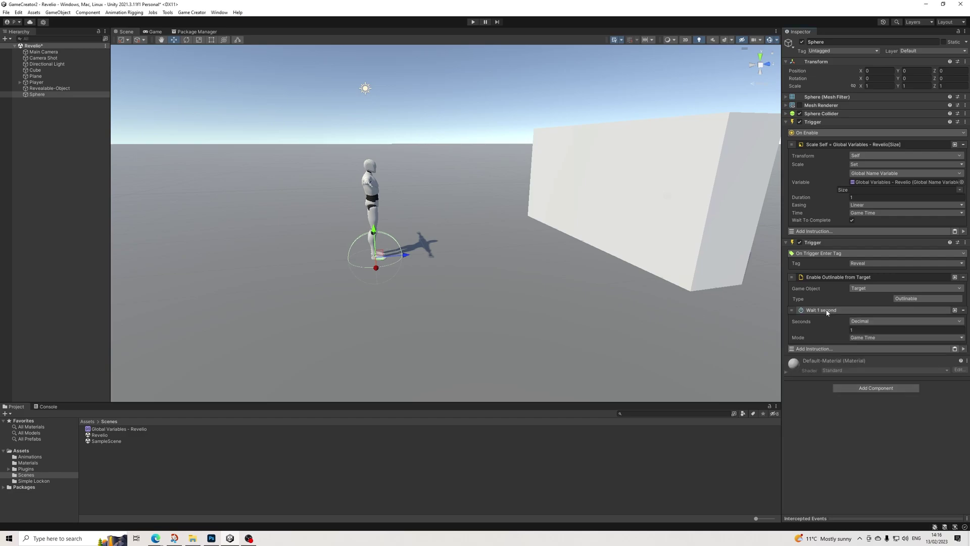
{"action": "type", "text": "8.5"}
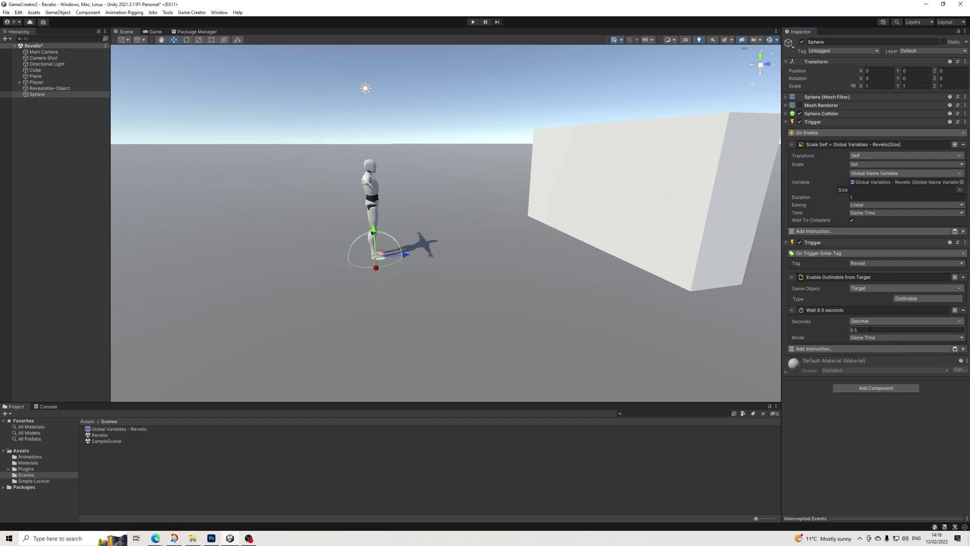
- Add a Disable Component instruction after the wait, with Target as the game object and Outlinable as the type
{"action": "left_click", "coordinate": [827, 349]}
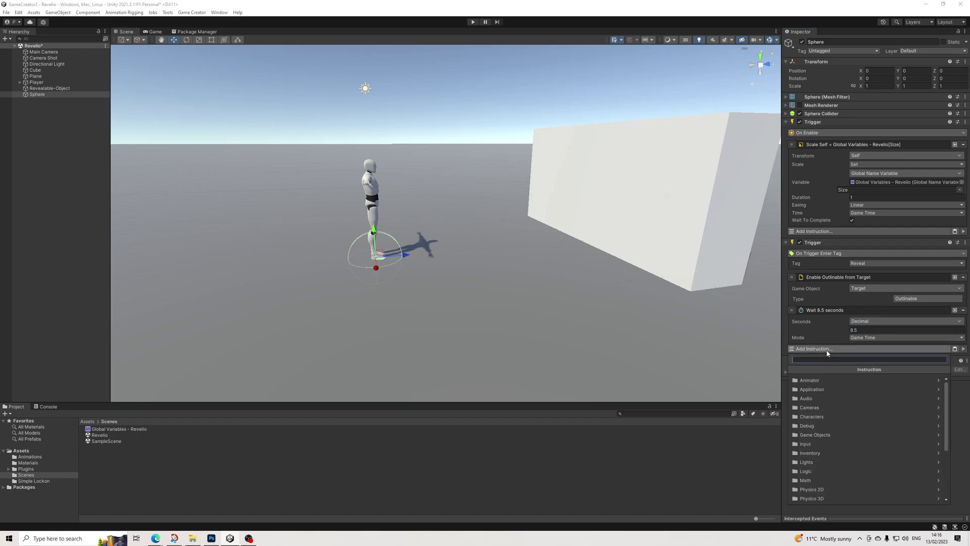
{"action": "type", "text": "disable"}
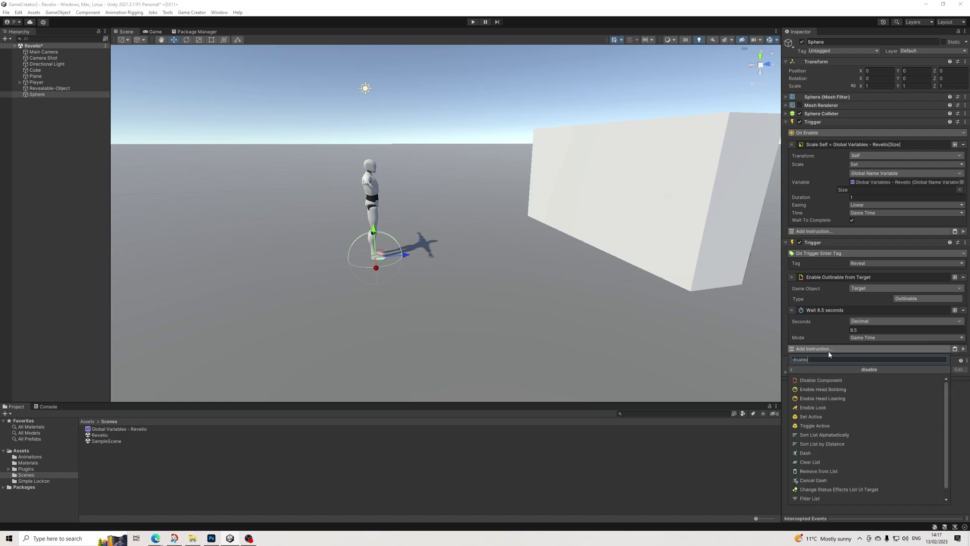
{"action": "key", "text": "Return"}
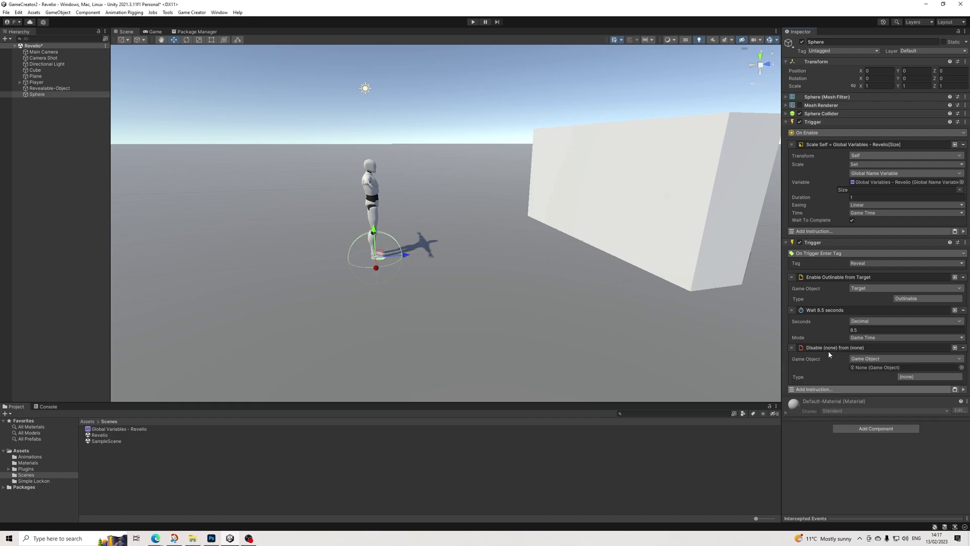
{"action": "left_click", "coordinate": [872, 359]}
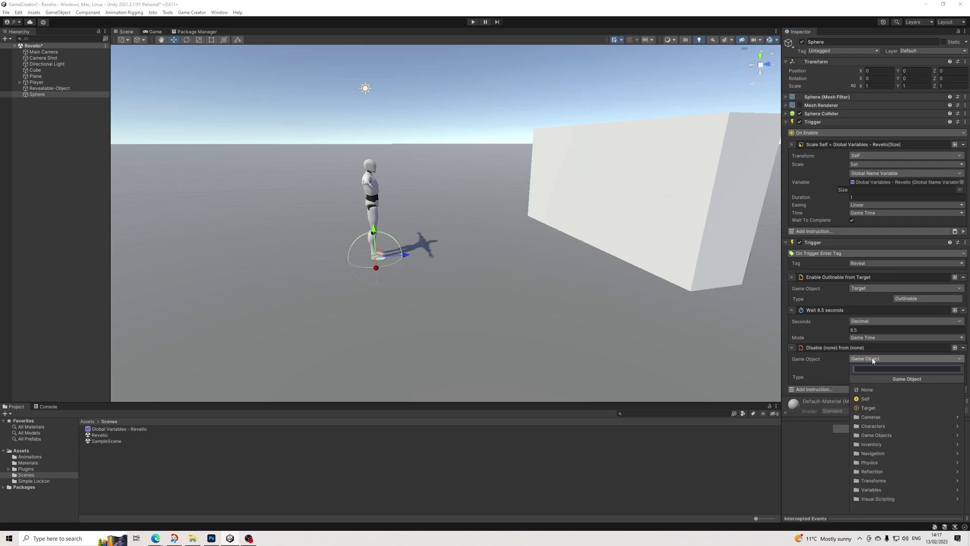
{"action": "left_click", "coordinate": [868, 408]}
{"action": "left_click", "coordinate": [923, 373]}
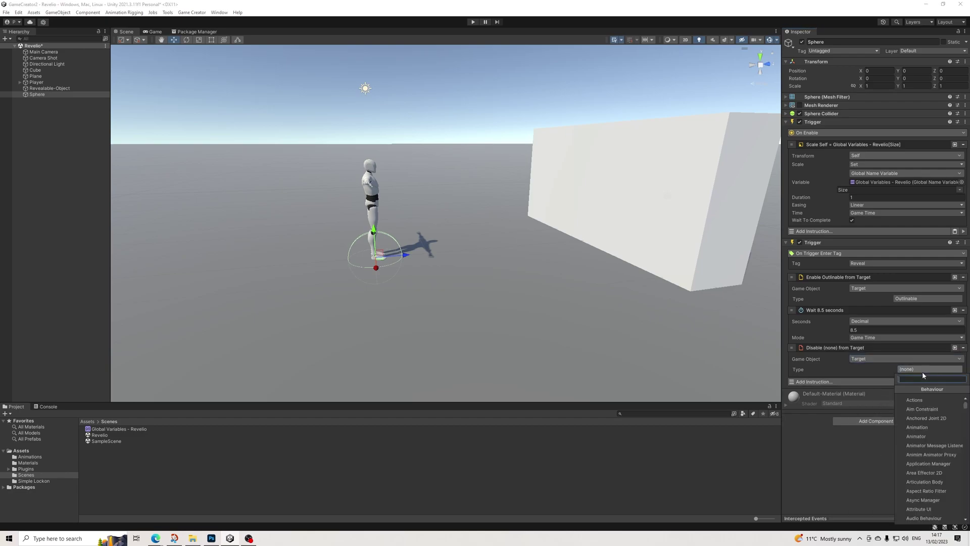
{"action": "type", "text": "outlin"}
{"action": "key", "text": "Down"}
{"action": "key", "text": "Down"}
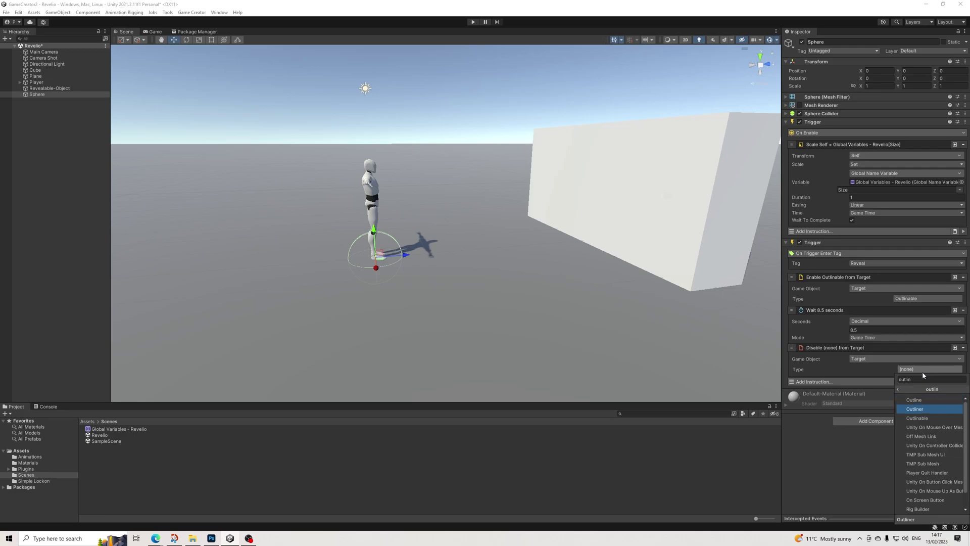
{"action": "key", "text": "Return"}
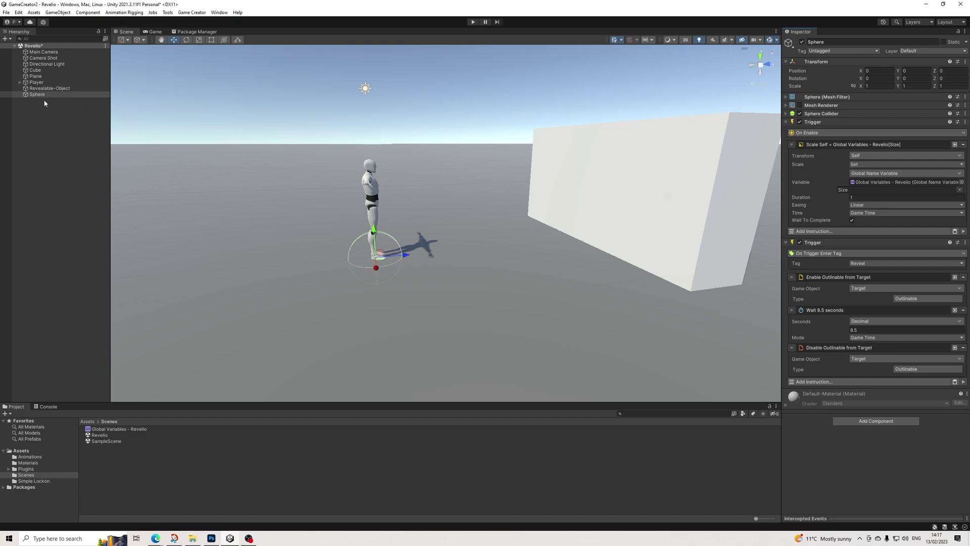
- Create a Game Creator Trigger object in the scene and place it directly below Player in the hierarchy
{"action": "left_click_drag", "start_coordinate": [669, 195], "coordinate": [619, 198], "text": "alt"}
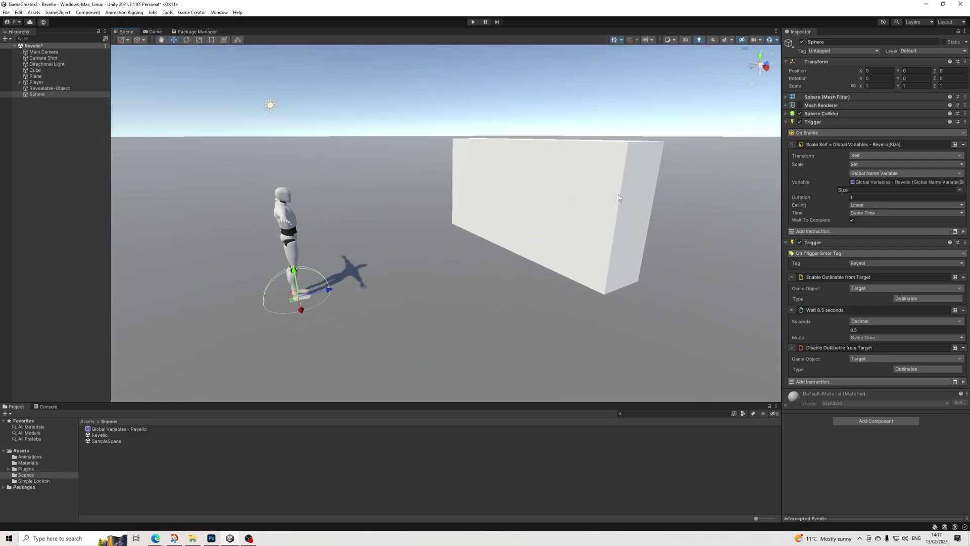
{"action": "left_click", "coordinate": [44, 117]}
{"action": "right_click", "coordinate": [44, 116]}
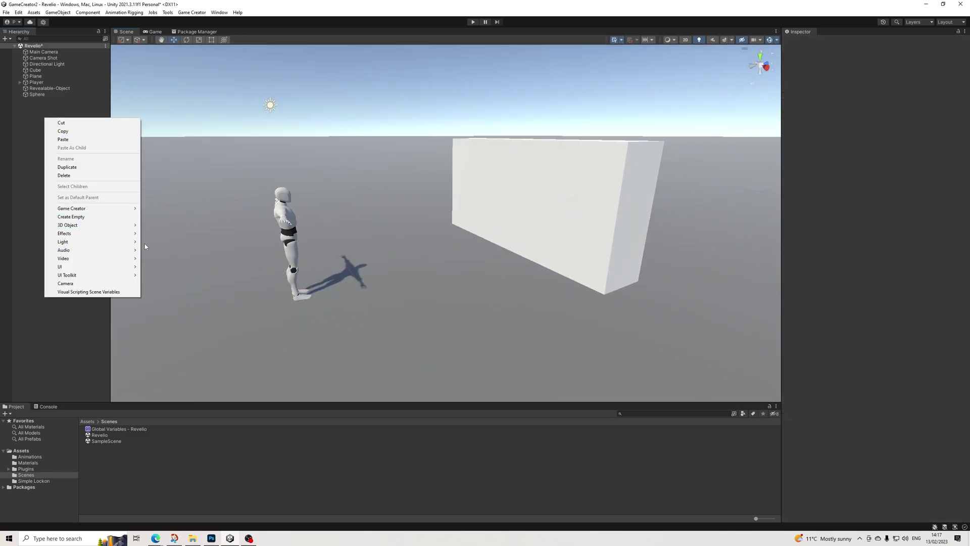
{"action": "mouse_move", "coordinate": [132, 209]}
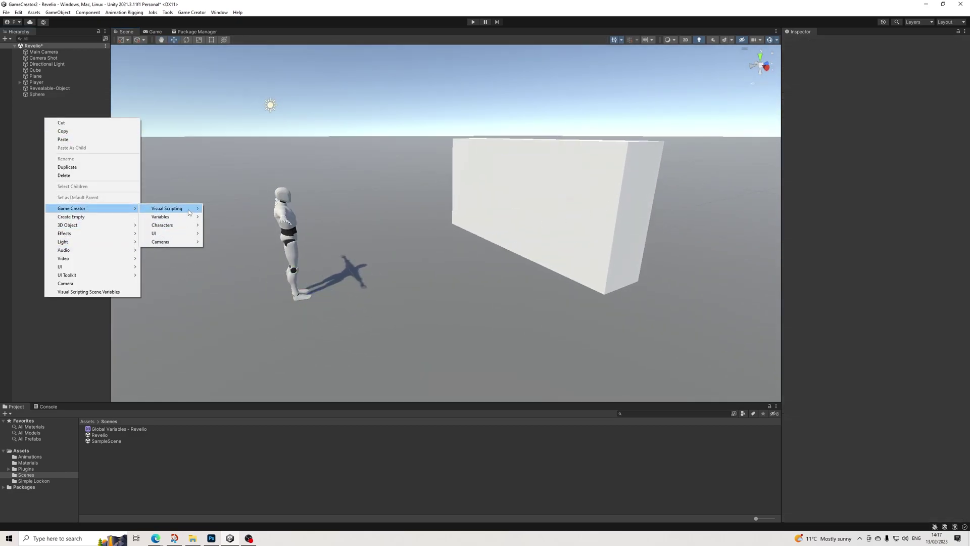
{"action": "mouse_move", "coordinate": [189, 212]}
{"action": "left_click", "coordinate": [227, 234]}
{"action": "left_click_drag", "start_coordinate": [37, 100], "coordinate": [38, 86]}
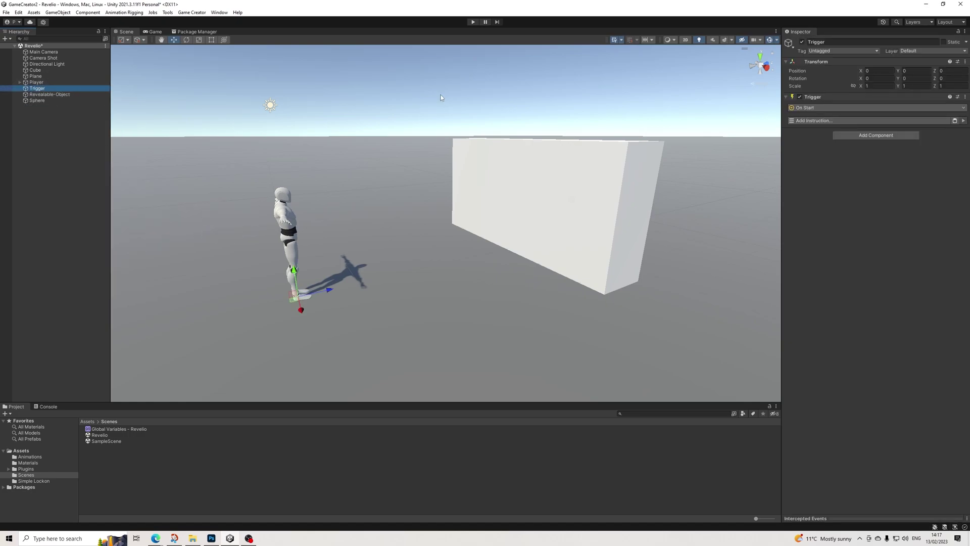
- Set the new Trigger's event to On Input with a Keyboard Press of the E key
{"action": "left_click", "coordinate": [825, 108]}
{"action": "type", "text": "input"}
{"action": "key", "text": "Return"}
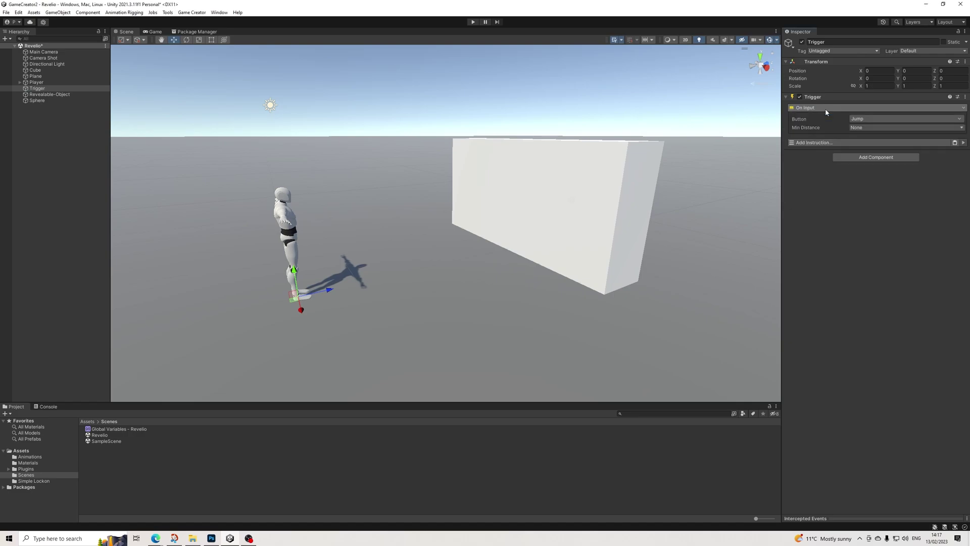
{"action": "left_click", "coordinate": [881, 118]}
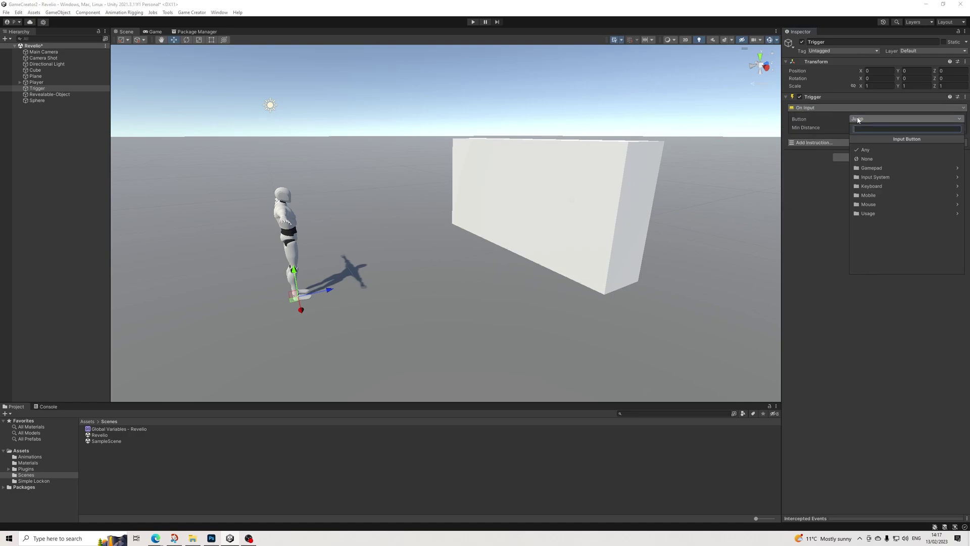
{"action": "left_click", "coordinate": [876, 177]}
{"action": "left_click", "coordinate": [863, 141]}
{"action": "left_click", "coordinate": [879, 185]}
{"action": "left_click", "coordinate": [893, 150]}
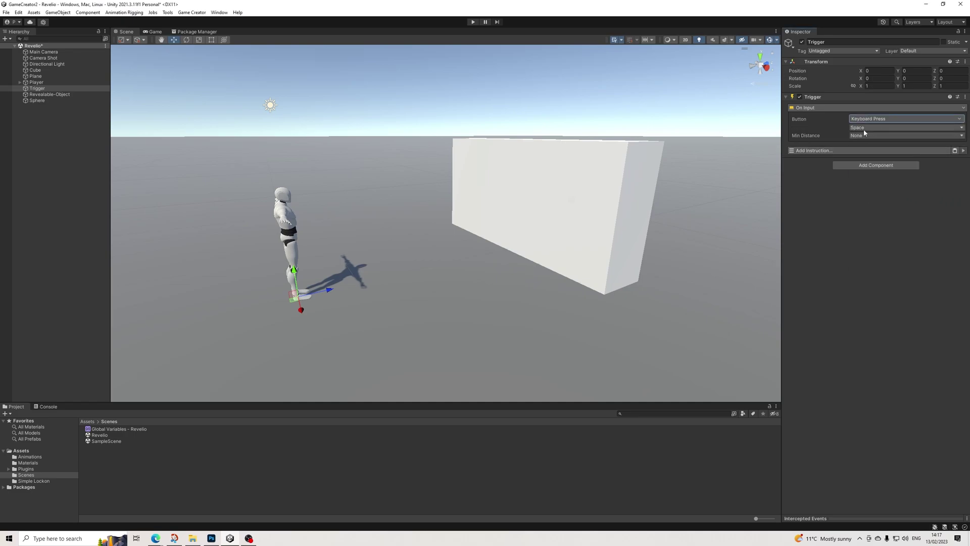
{"action": "left_click", "coordinate": [867, 128]}
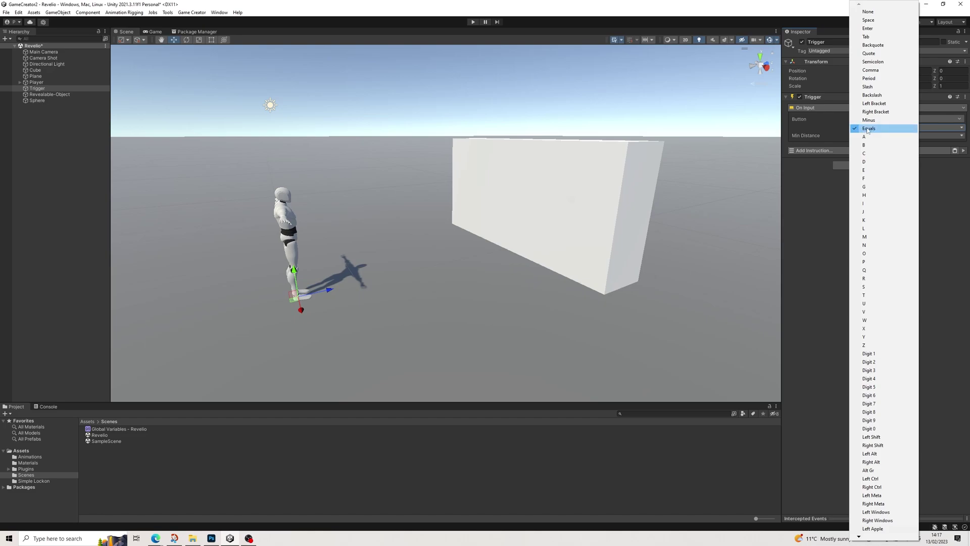
{"action": "left_click", "coordinate": [868, 172]}
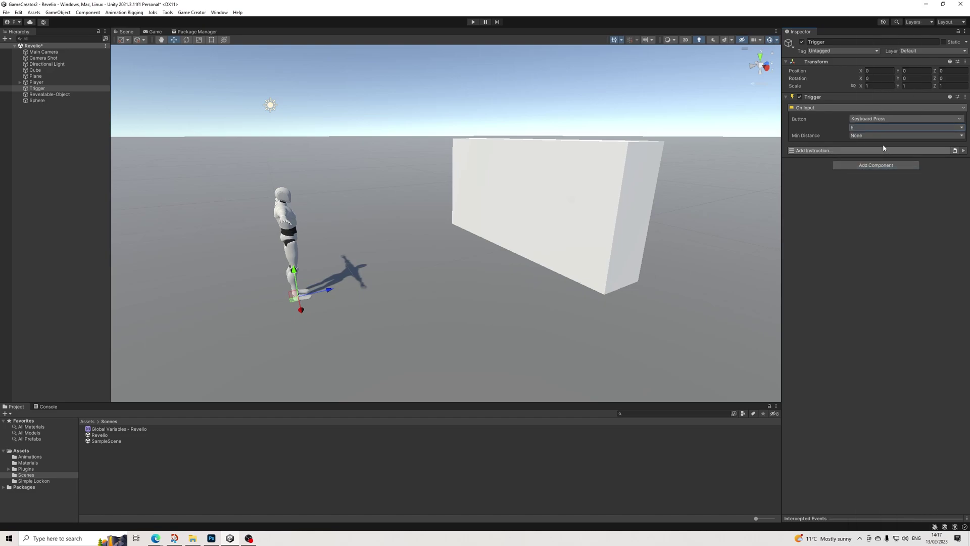
- Add a Play Gesture instruction to the On Input trigger
{"action": "left_click", "coordinate": [822, 150]}
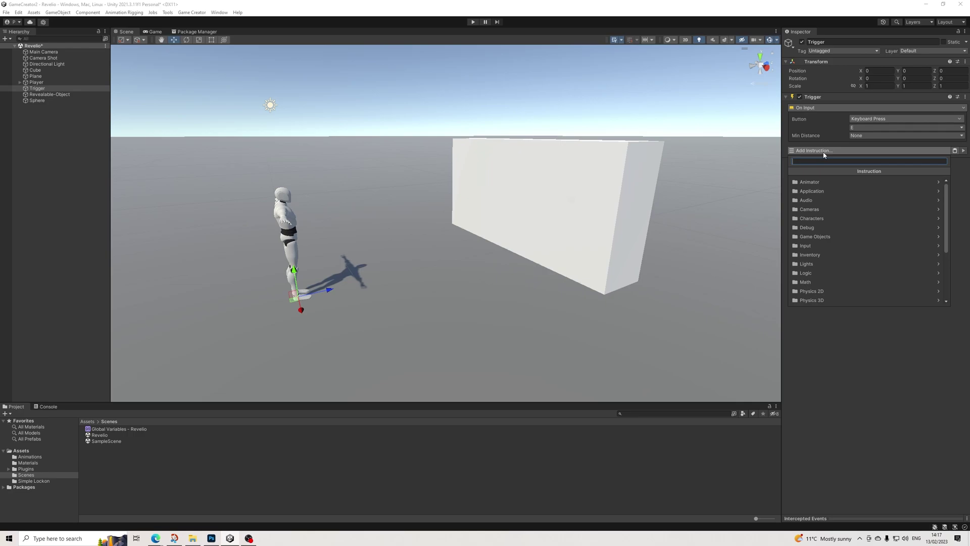
{"action": "type", "text": "gesture"}
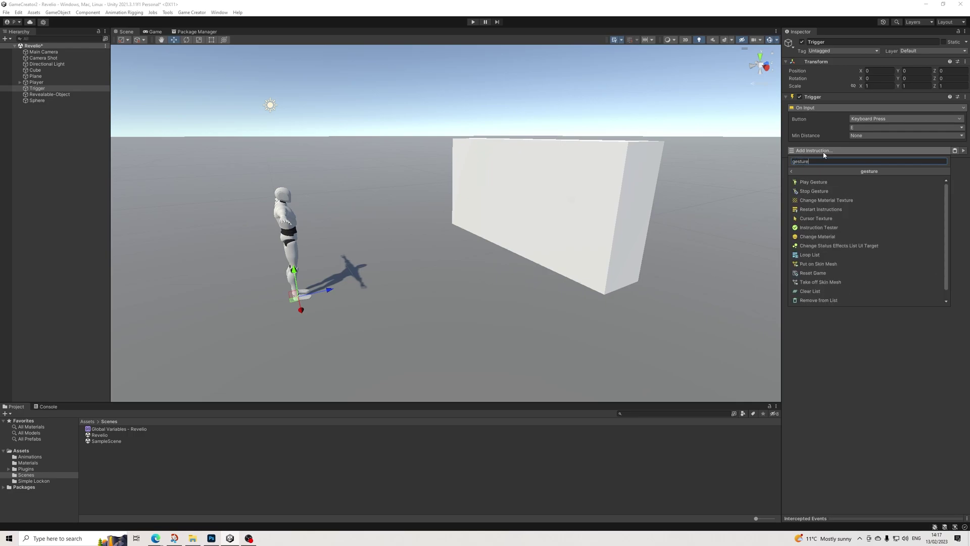
{"action": "key", "text": "Down"}
{"action": "key", "text": "Up"}
{"action": "key", "text": "Return"}
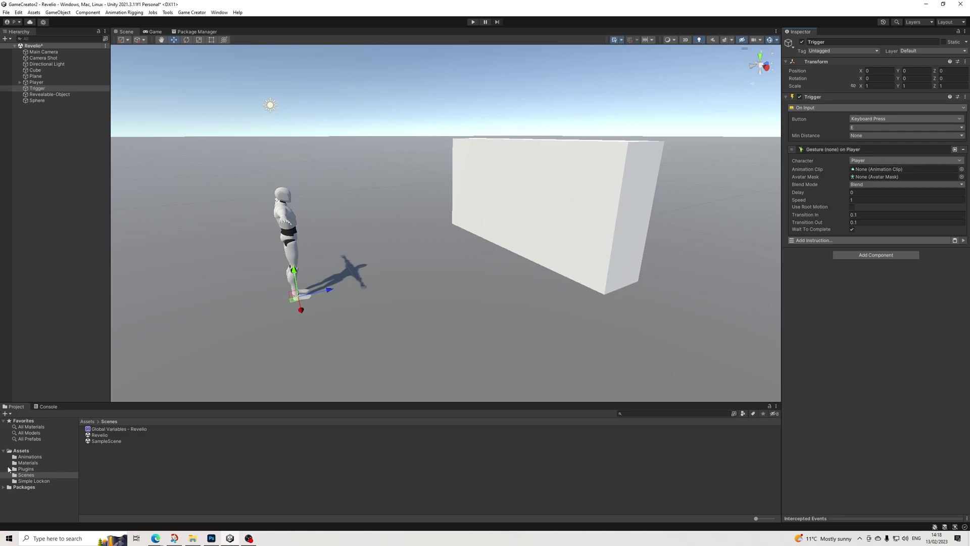
- Check the Magic Heal model's rig and animation import settings and preview its animation clip
{"action": "left_click", "coordinate": [36, 457]}
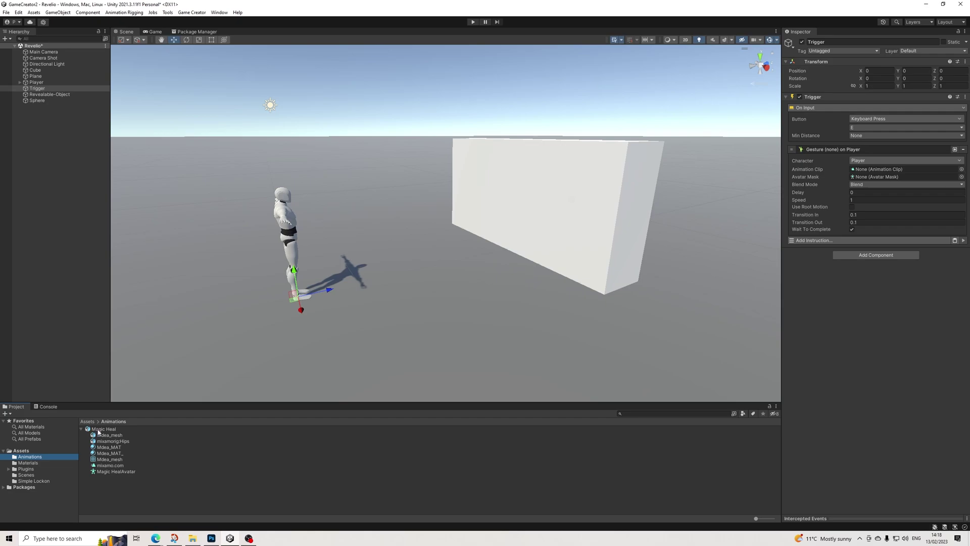
{"action": "left_click", "coordinate": [103, 429]}
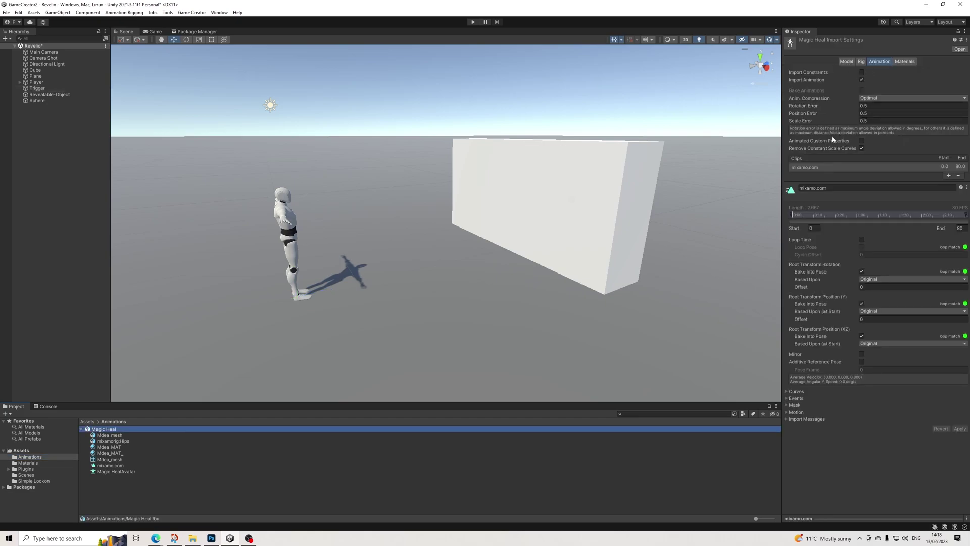
{"action": "left_click", "coordinate": [862, 61]}
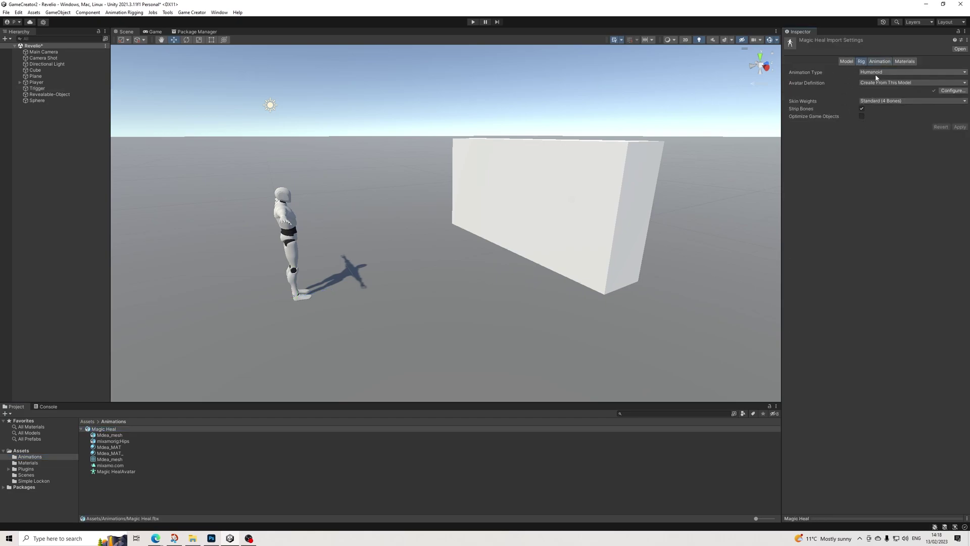
{"action": "left_click", "coordinate": [876, 73]}
{"action": "left_click", "coordinate": [868, 205]}
{"action": "left_click", "coordinate": [879, 61]}
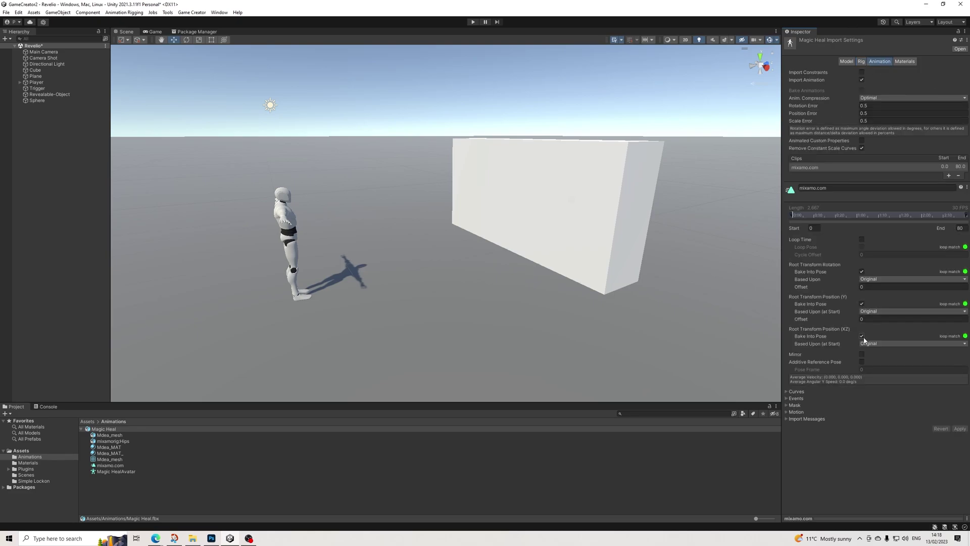
{"action": "left_click", "coordinate": [838, 517]}
{"action": "left_click_drag", "start_coordinate": [803, 449], "coordinate": [840, 459]}
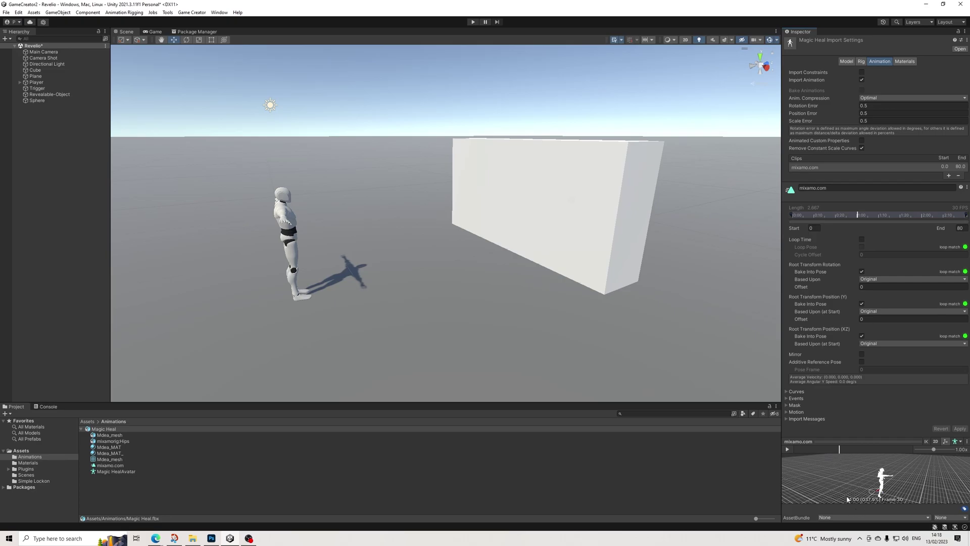
- Assign the mixamo.com clip to the Trigger's gesture, enable Use Root Motion and disable Wait To Complete
{"action": "left_click", "coordinate": [40, 89]}
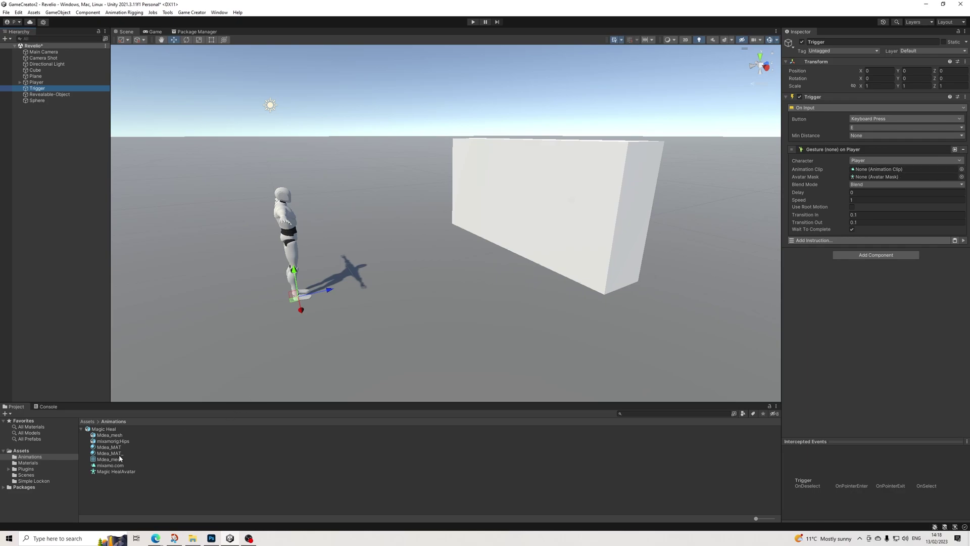
{"action": "left_click_drag", "start_coordinate": [113, 465], "coordinate": [870, 170]}
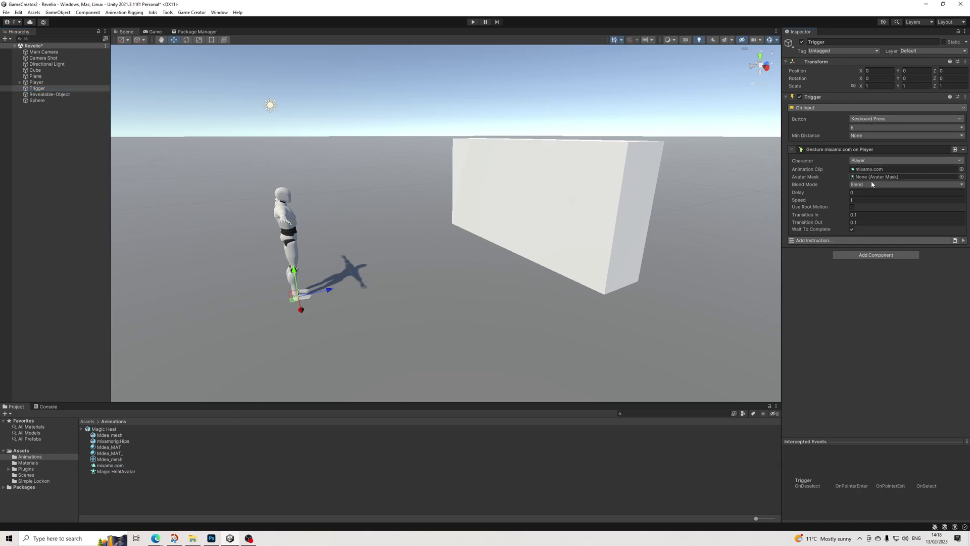
{"action": "left_click", "coordinate": [852, 207]}
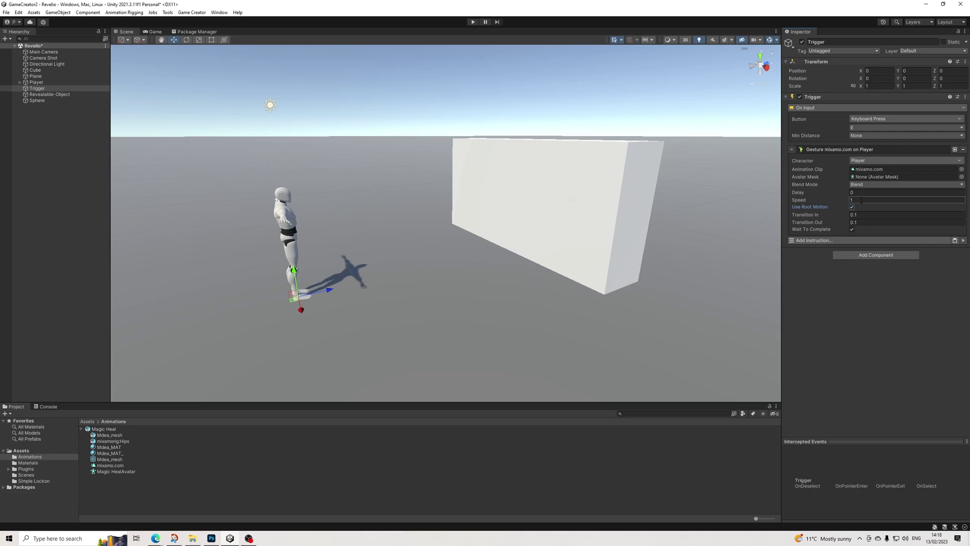
- Add a Wait Seconds instruction of 1 second after the gesture
{"action": "left_click", "coordinate": [846, 240]}
{"action": "type", "text": "wait"}
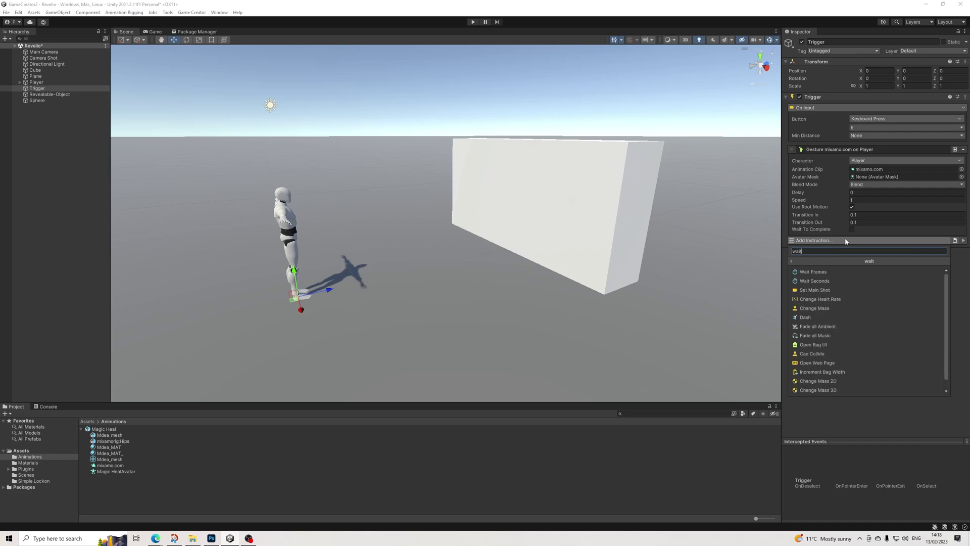
{"action": "key", "text": "Down"}
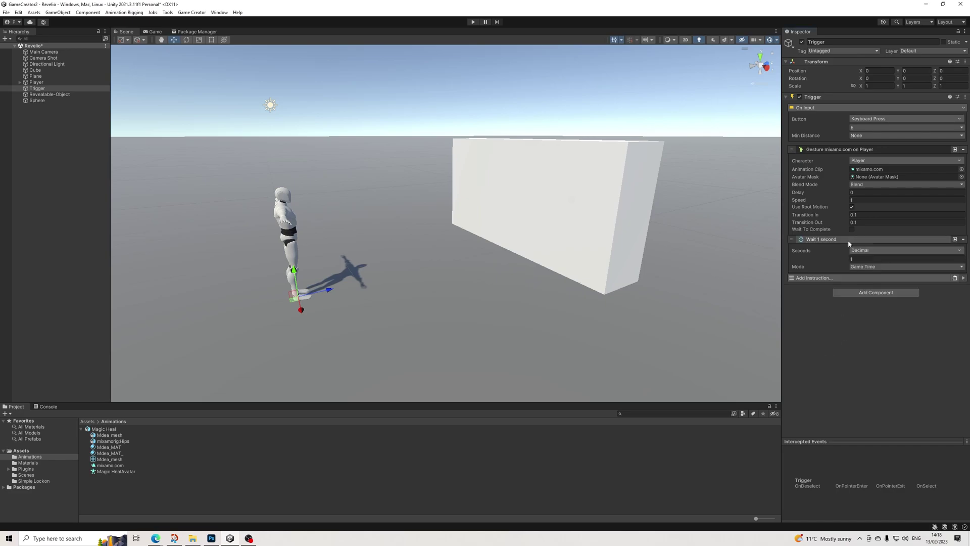
- Add an Instantiate instruction located at the Player character with rotation, using pooling of 5 and a duration of 10
{"action": "left_click", "coordinate": [832, 279]}
{"action": "type", "text": "insn"}
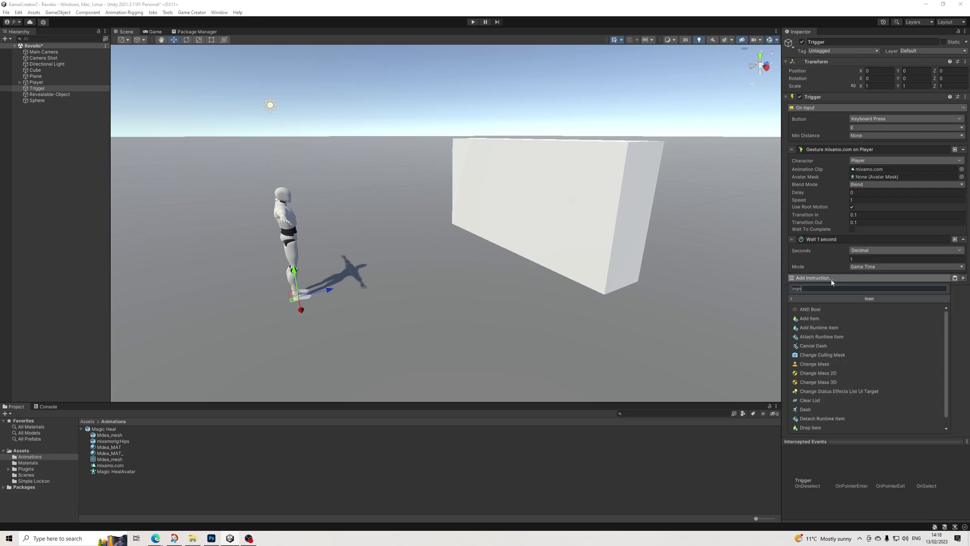
{"action": "key", "text": "BackSpace"}
{"action": "type", "text": "tat"}
{"action": "key", "text": "Return"}
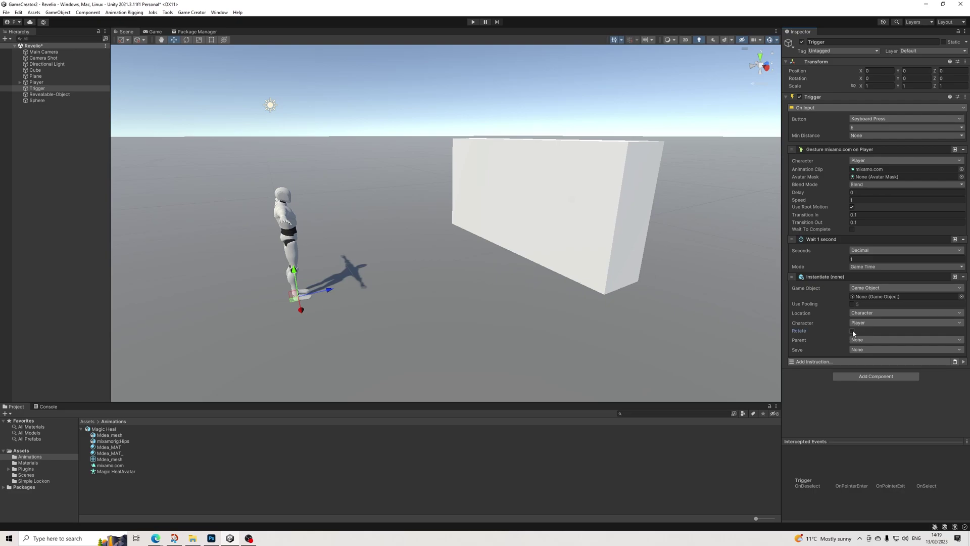
{"action": "left_click", "coordinate": [852, 304]}
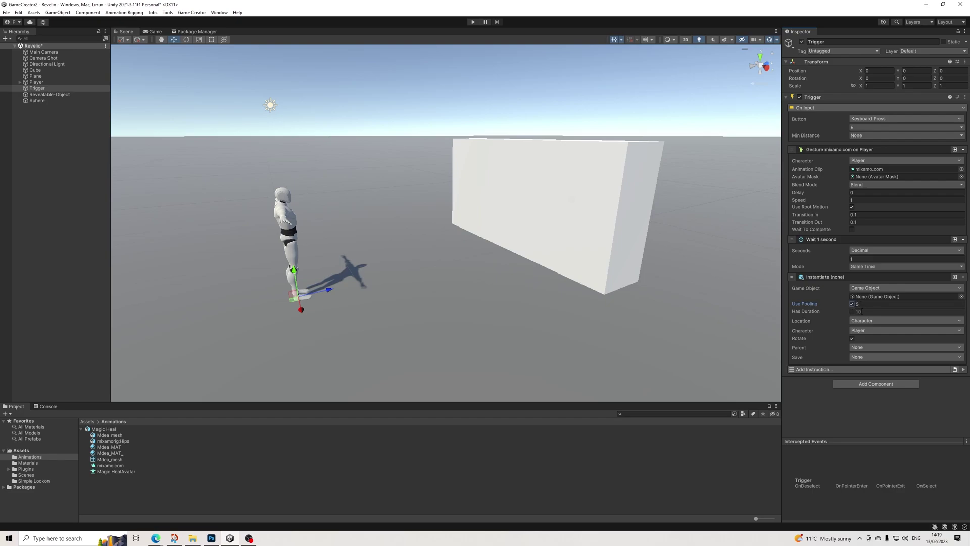
{"action": "left_click", "coordinate": [852, 312]}
- Duplicate the Wait instruction, place the copy after Instantiate and set it to 1.7 seconds
{"action": "left_click", "coordinate": [954, 239]}
{"action": "left_click_drag", "start_coordinate": [792, 282], "coordinate": [804, 404]}
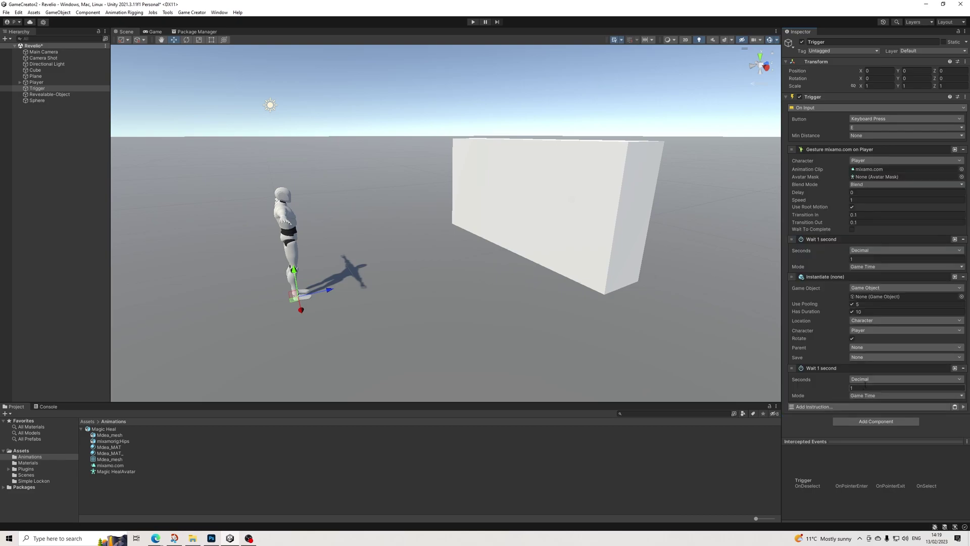
{"action": "type", "text": ".7"}
{"action": "left_click", "coordinate": [823, 407]}
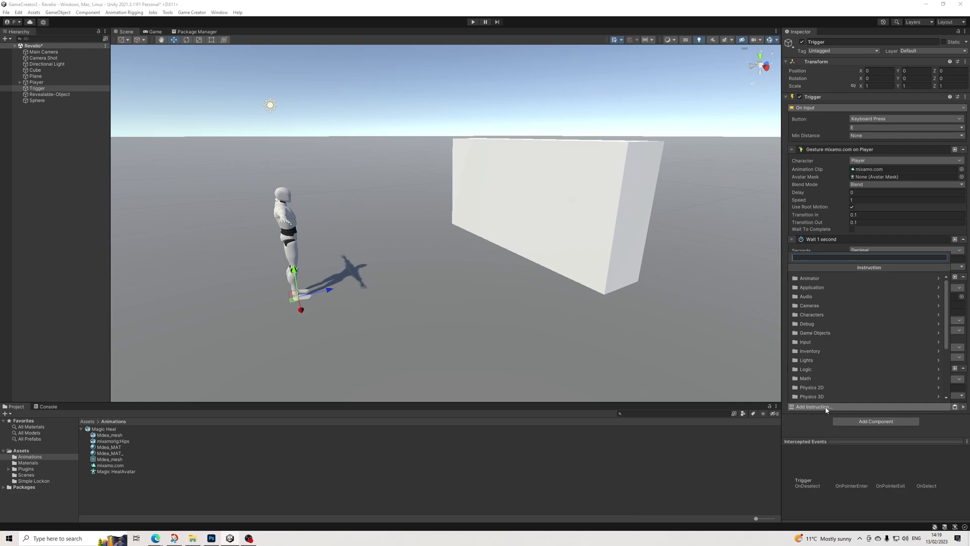
{"action": "type", "text": "playab"}
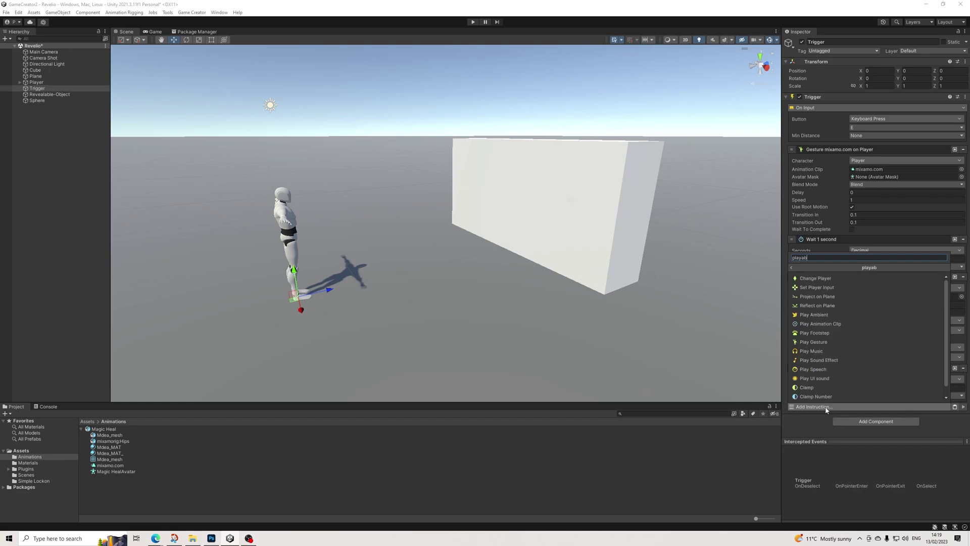
{"action": "type", "text": "l"}
{"action": "key", "text": "BackSpace"}
{"action": "key", "text": "BackSpace"}
{"action": "key", "text": "BackSpace"}
{"action": "key", "text": "BackSpace"}
{"action": "key", "text": "BackSpace"}
{"action": "key", "text": "BackSpace"}
{"action": "key", "text": "BackSpace"}
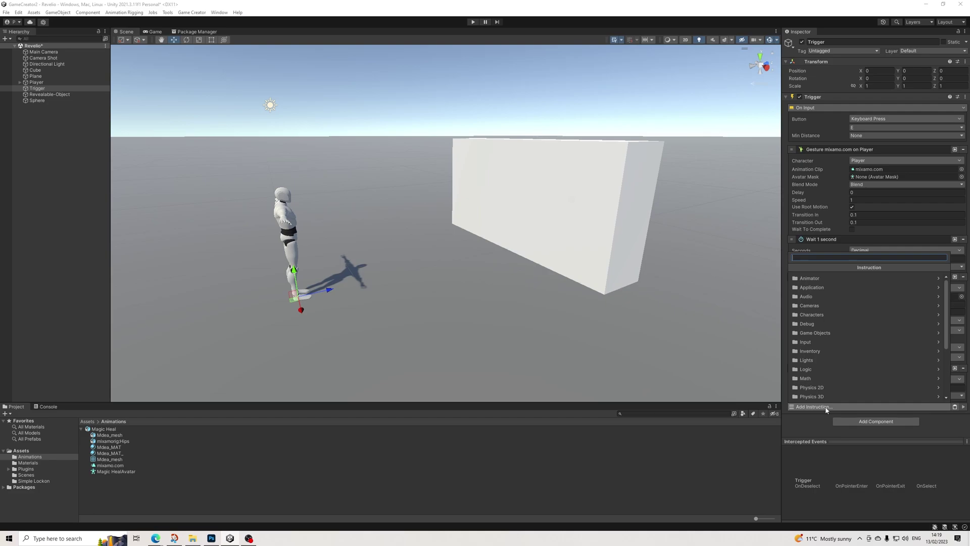
{"action": "left_click", "coordinate": [46, 77]}
{"action": "left_click", "coordinate": [45, 78]}
{"action": "left_click", "coordinate": [41, 83]}
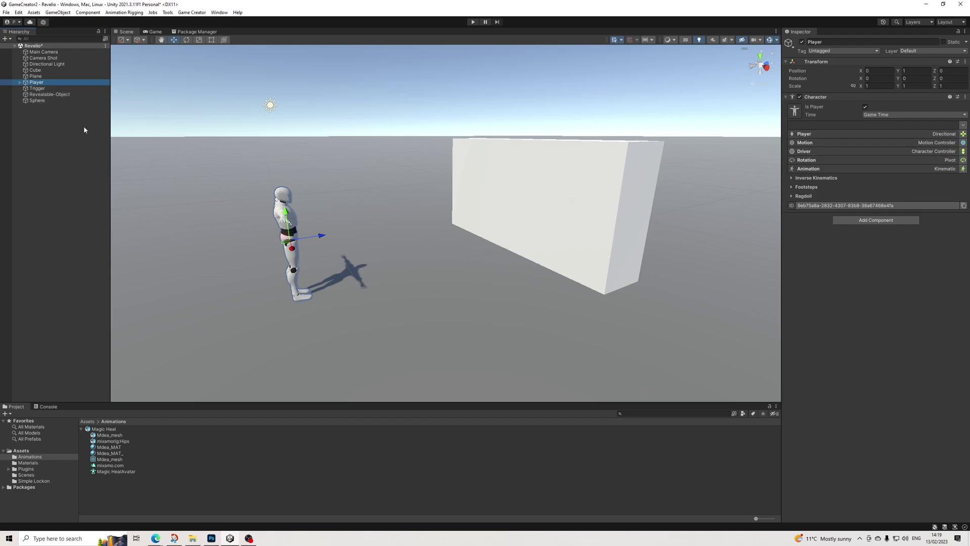
- Add an Is Controllable instruction for the Player at the start of the Trigger's instructions and set it to False
{"action": "left_click", "coordinate": [38, 89]}
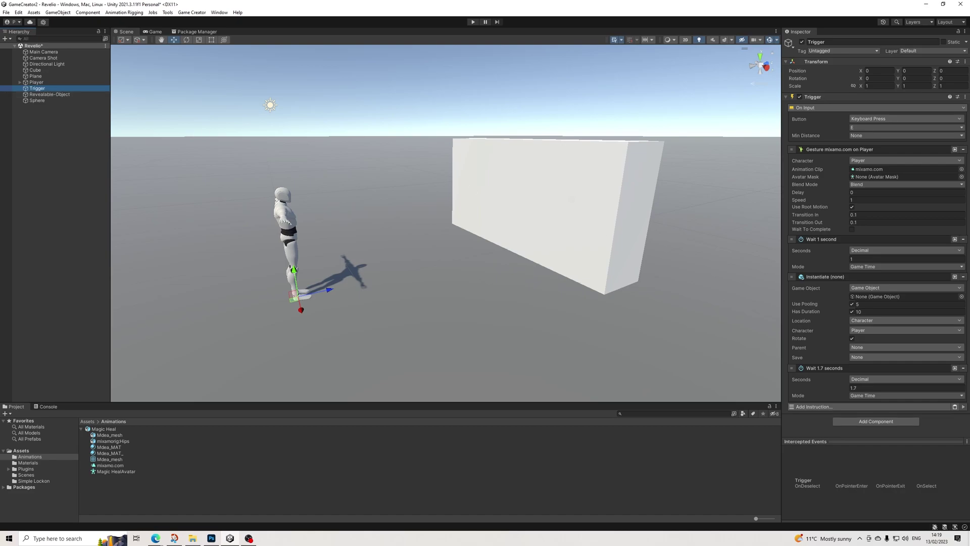
{"action": "left_click", "coordinate": [835, 407]}
{"action": "type", "text": "con"}
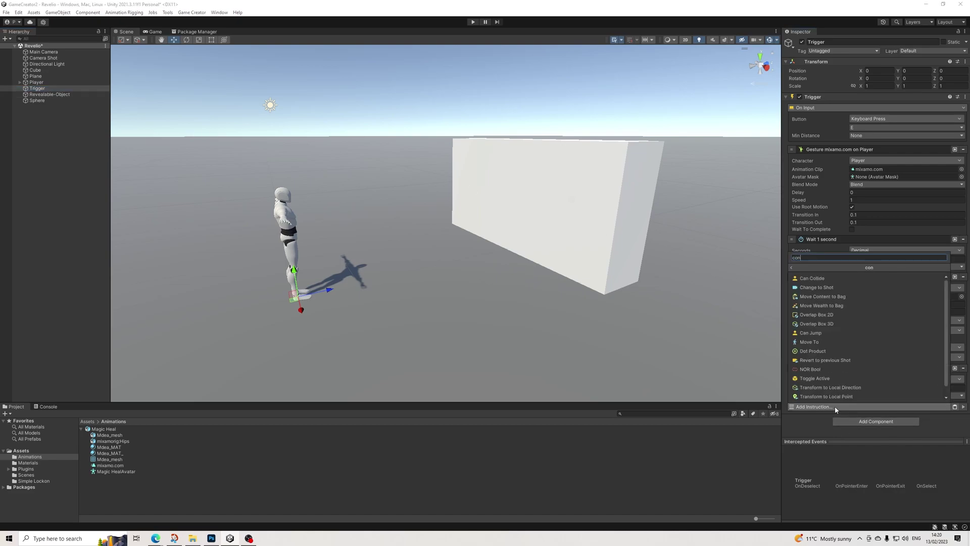
{"action": "type", "text": "trolla"}
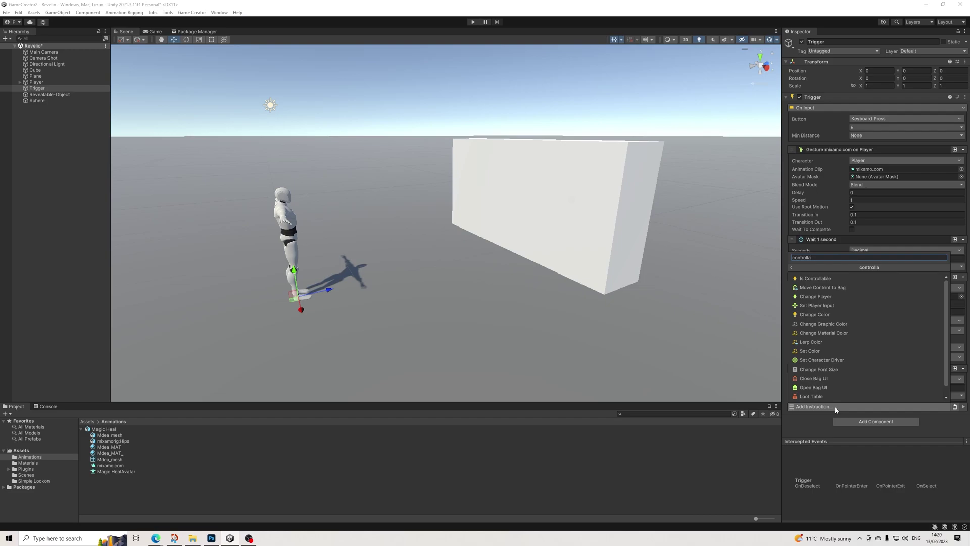
{"action": "key", "text": "Return"}
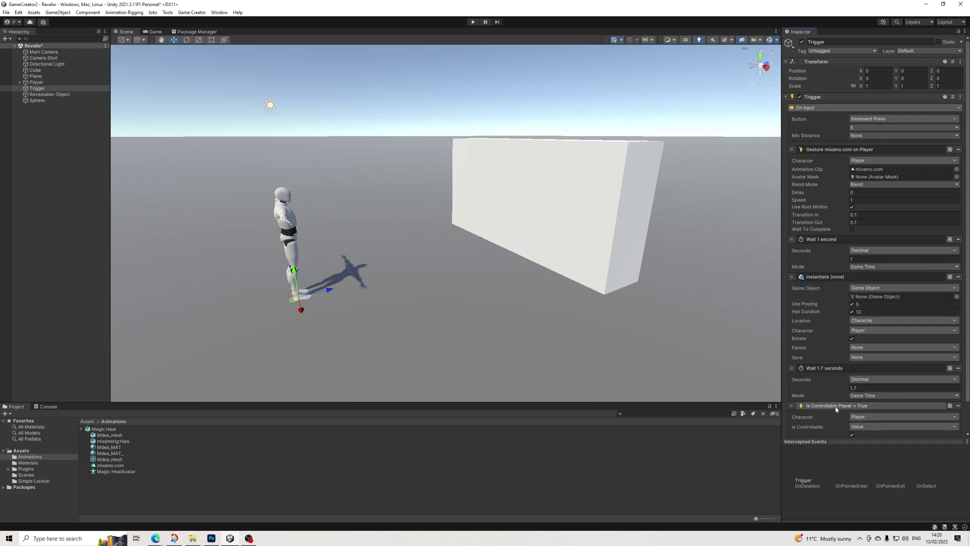
{"action": "left_click_drag", "start_coordinate": [802, 410], "coordinate": [835, 153]}
{"action": "left_click", "coordinate": [852, 178]}
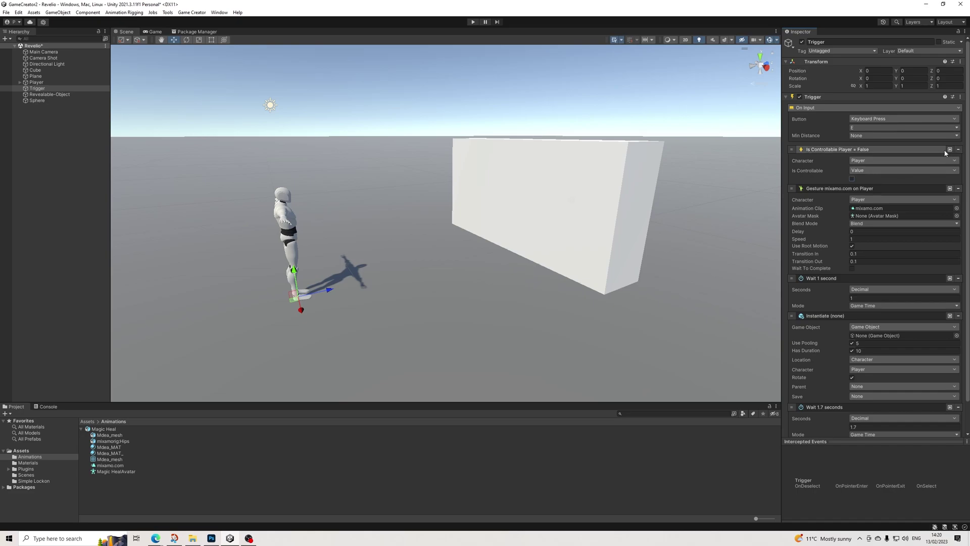
- Duplicate the Is Controllable instruction, place the copy after the 1.7-second wait and set it to True
{"action": "left_click", "coordinate": [949, 150]}
{"action": "scroll", "coordinate": [859, 141], "scroll_direction": "down", "scroll_amount": 3}
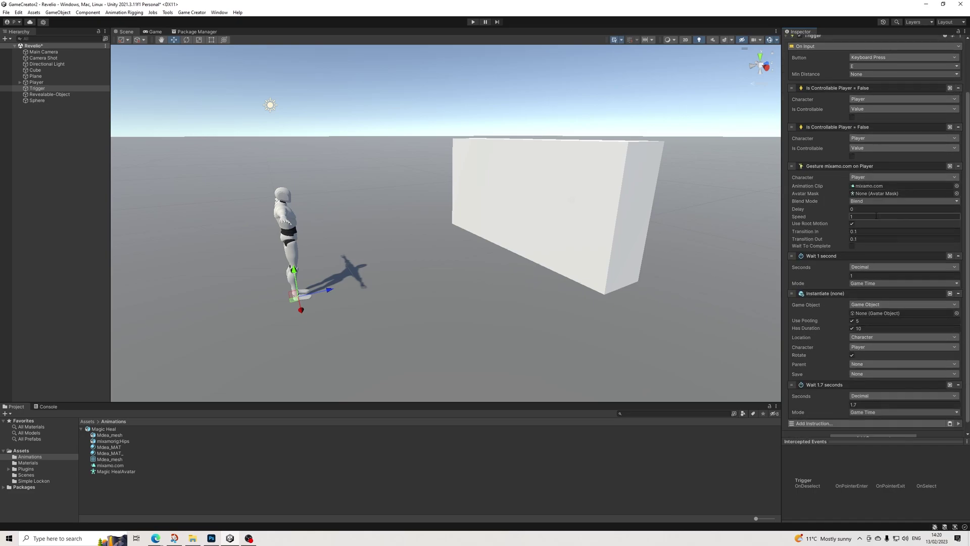
{"action": "left_click_drag", "start_coordinate": [799, 124], "coordinate": [810, 409]}
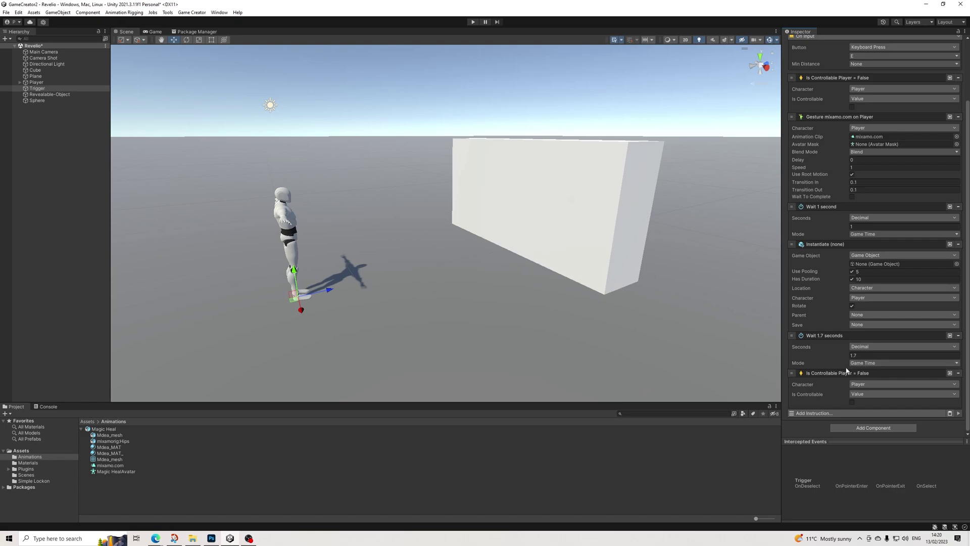
{"action": "left_click", "coordinate": [853, 402]}
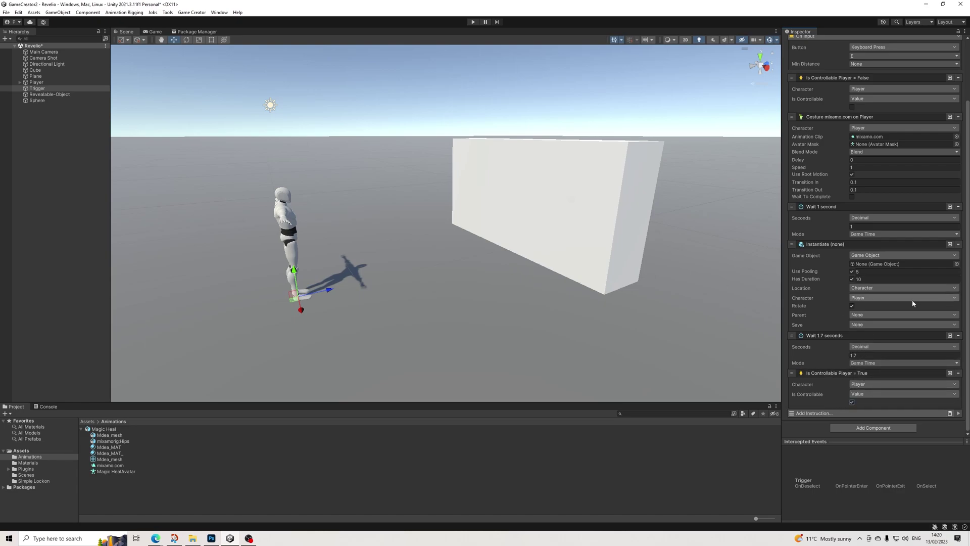
- Rename the Sphere object as Revealing
{"action": "left_click", "coordinate": [56, 99]}
{"action": "left_click", "coordinate": [831, 43]}
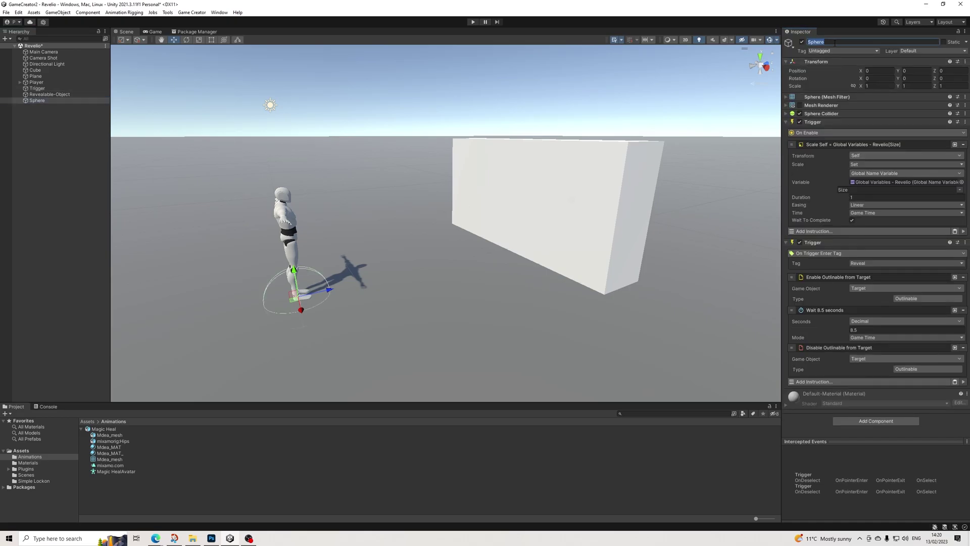
{"action": "type", "text": "Revealing"}
- Save the Revealing object as a prefab in the Scenes folder and delete its instance from the scene
{"action": "left_click", "coordinate": [40, 100]}
{"action": "left_click_drag", "start_coordinate": [40, 100], "coordinate": [30, 478]}
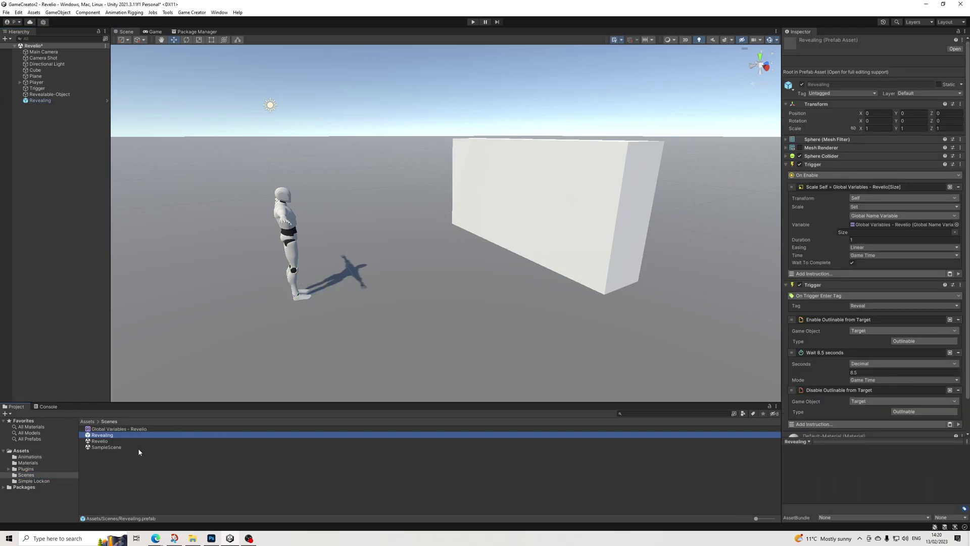
{"action": "left_click", "coordinate": [44, 100]}
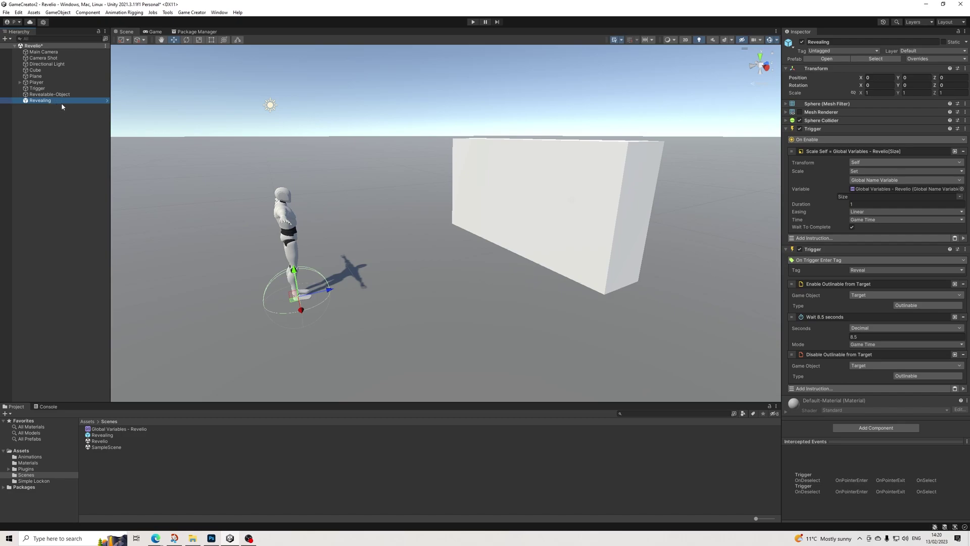
{"action": "key", "text": "Delete"}
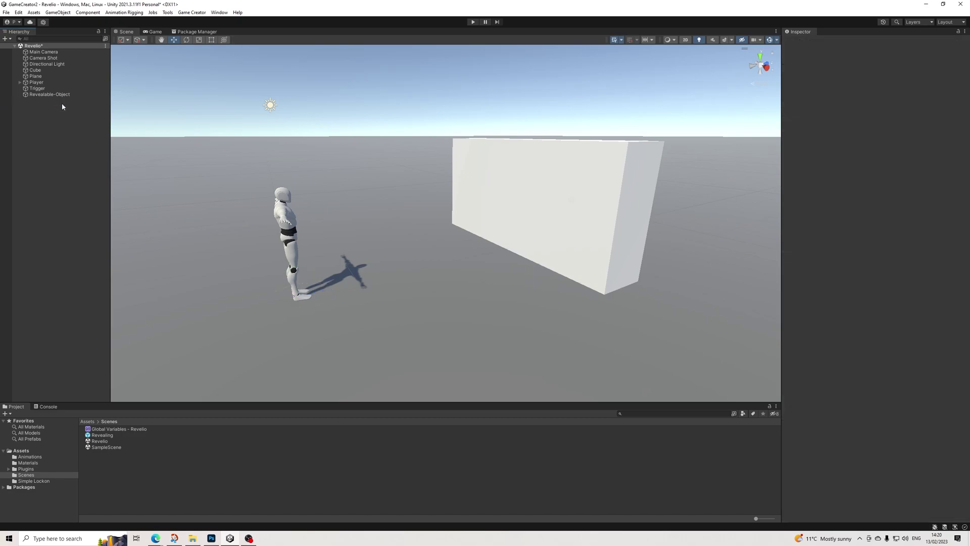
- Assign the Revealing prefab as the game object of the Trigger's Instantiate instruction
{"action": "left_click", "coordinate": [45, 84]}
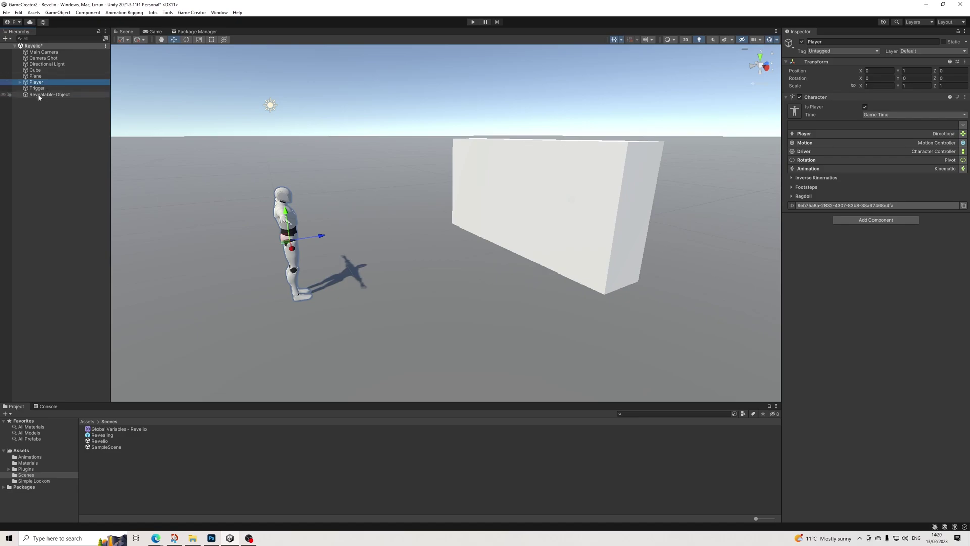
{"action": "left_click", "coordinate": [40, 93]}
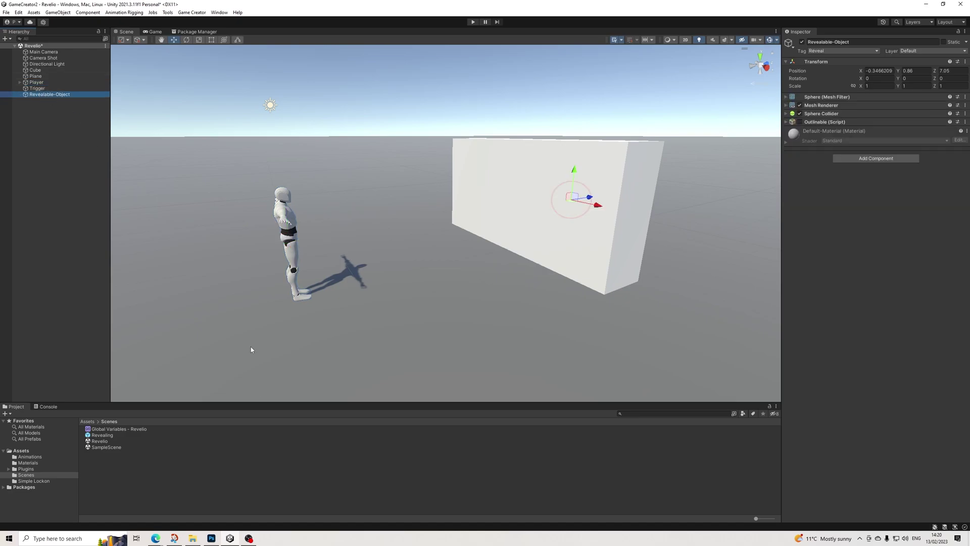
{"action": "left_click", "coordinate": [38, 88]}
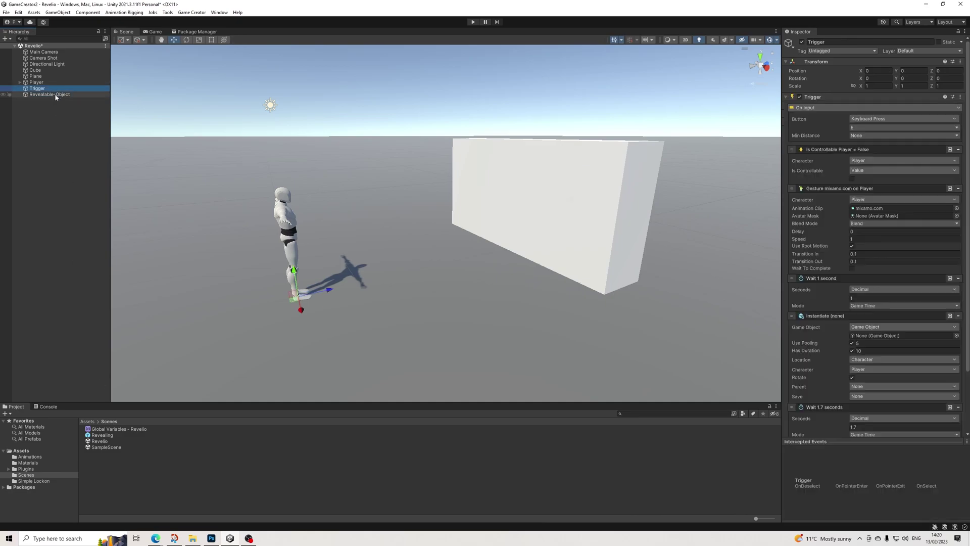
{"action": "left_click_drag", "start_coordinate": [102, 435], "coordinate": [901, 335]}
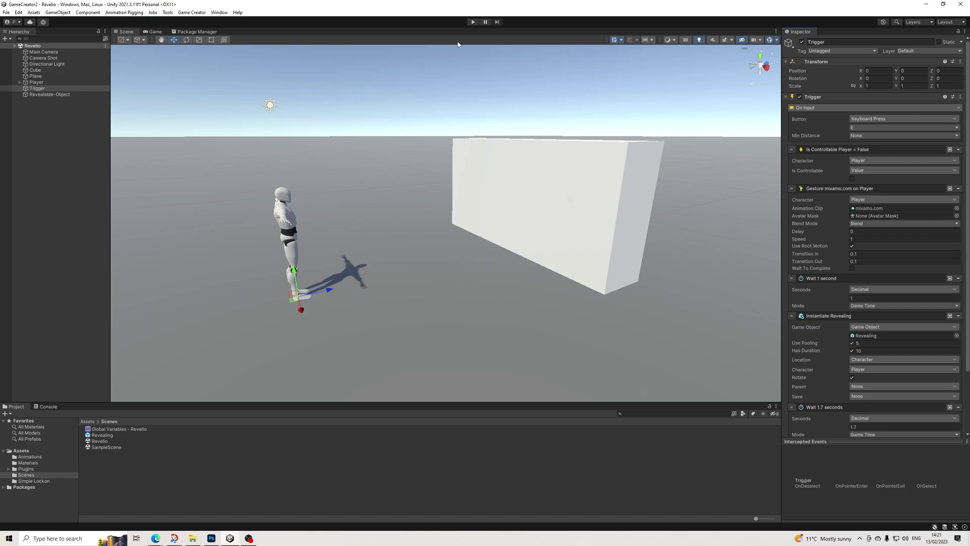
- Play-test the Revelio scene: cast the reveal with E and walk the player around the wall to check the outlined sphere
{"action": "left_click", "coordinate": [474, 22]}
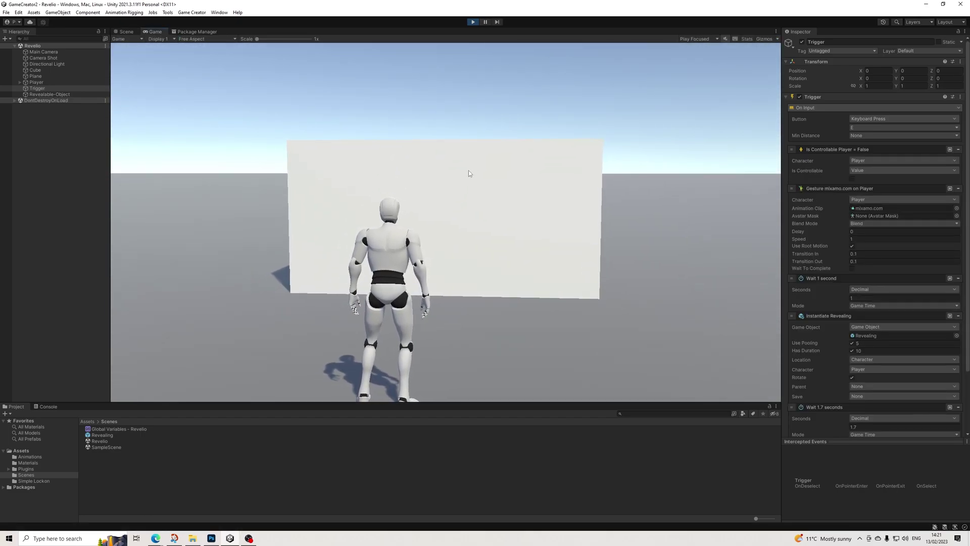
{"action": "key", "text": "e"}
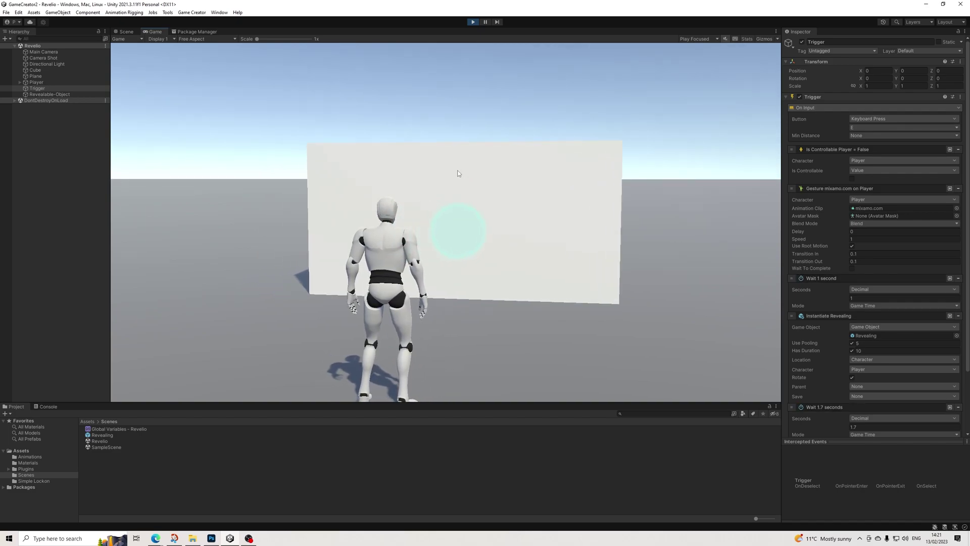
{"action": "key", "text": "d"}
{"action": "key", "text": "a"}
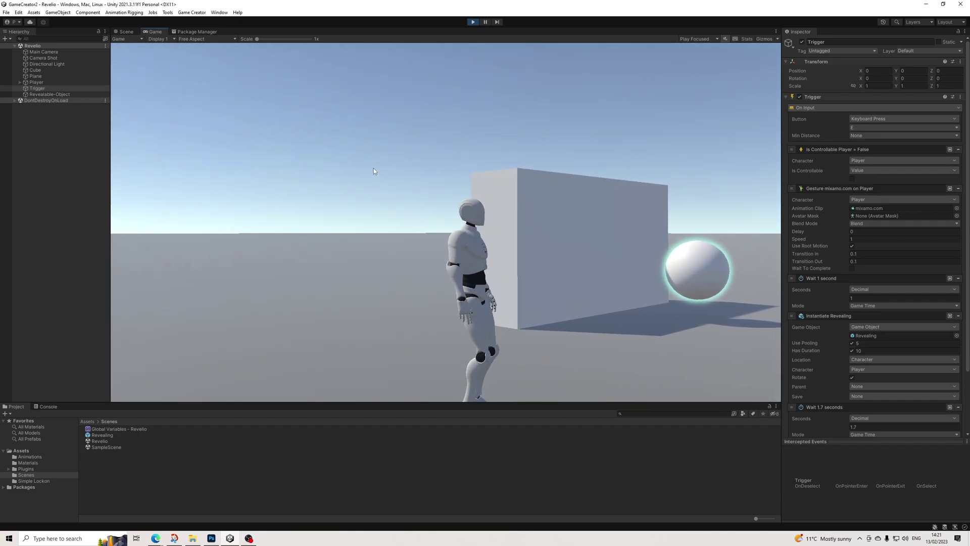
{"action": "key", "text": "a"}
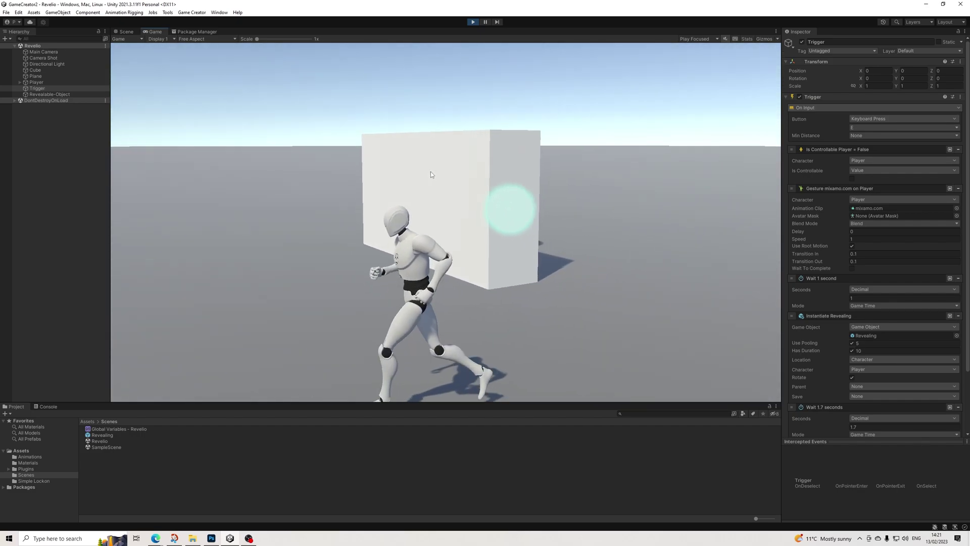
{"action": "key", "text": "w"}
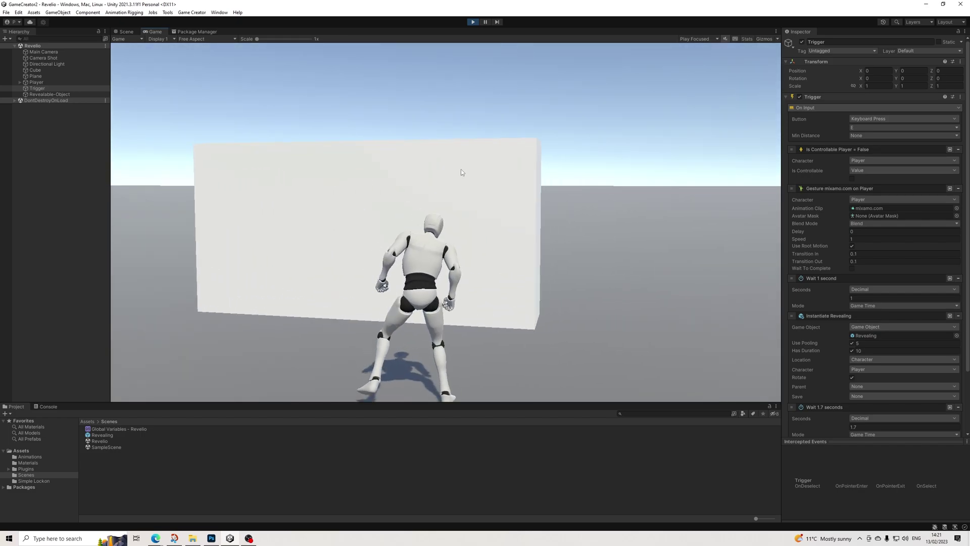
{"action": "key", "text": "d"}
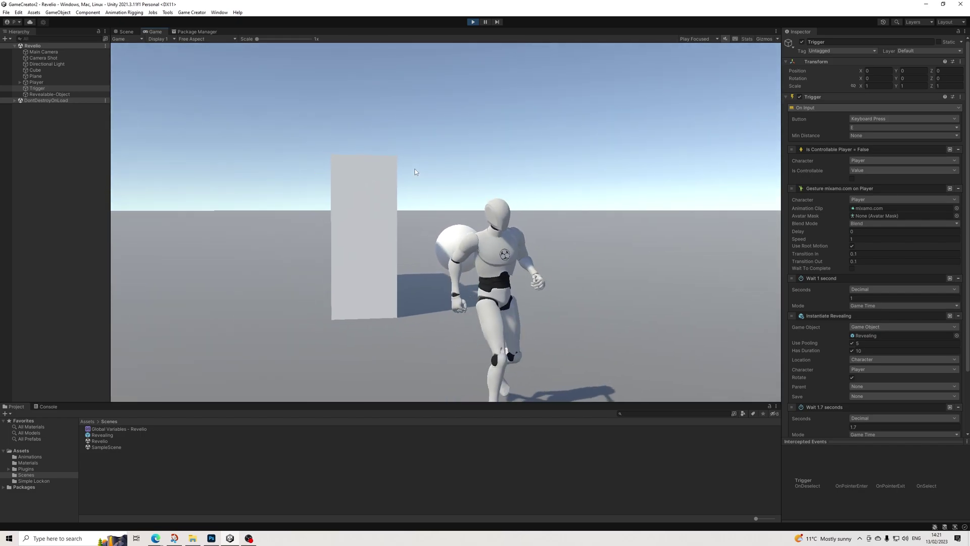
{"action": "key", "text": "a"}
{"action": "key", "text": "e"}
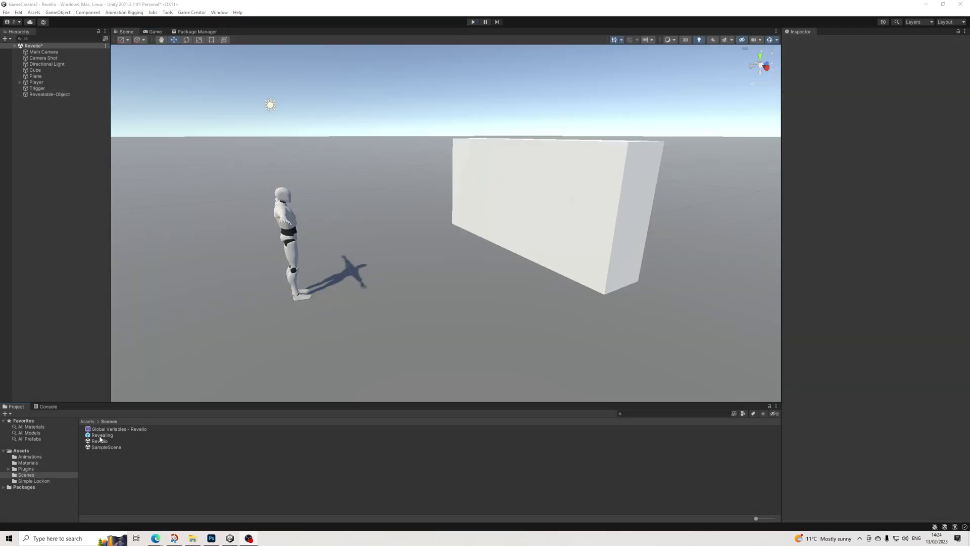
- Enable the Revealing prefab's Mesh Renderer and play-test the scene, running the player around to check the expanding sphere
{"action": "left_click", "coordinate": [101, 436]}
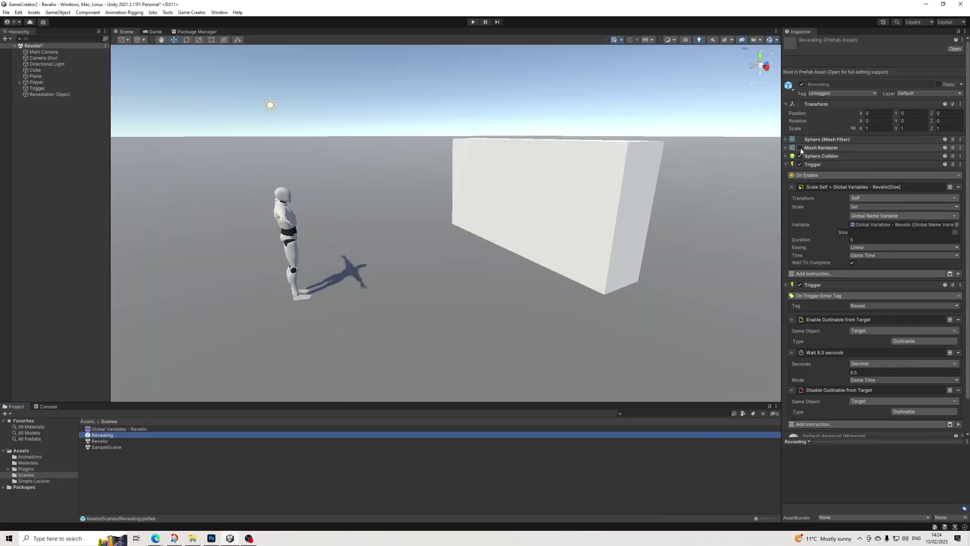
{"action": "left_click", "coordinate": [800, 147]}
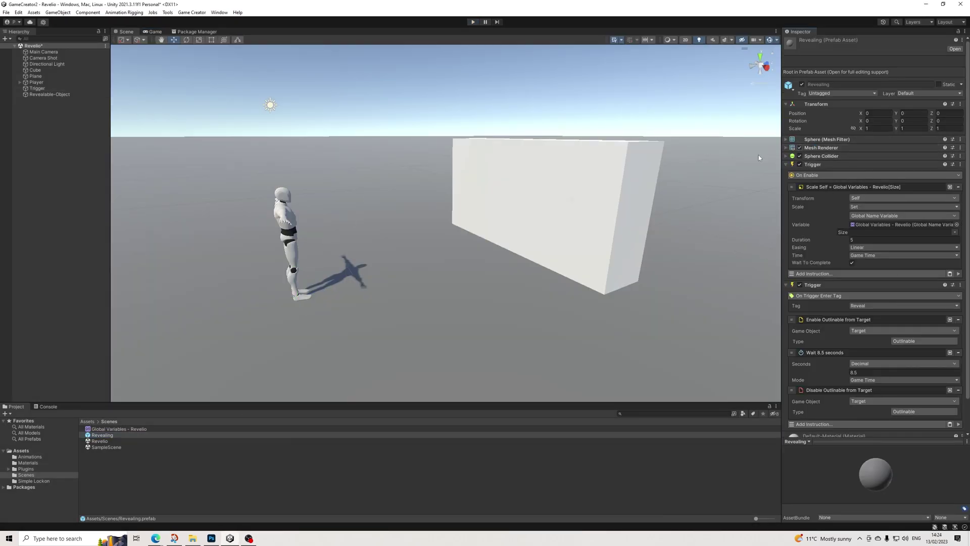
{"action": "left_click", "coordinate": [473, 22]}
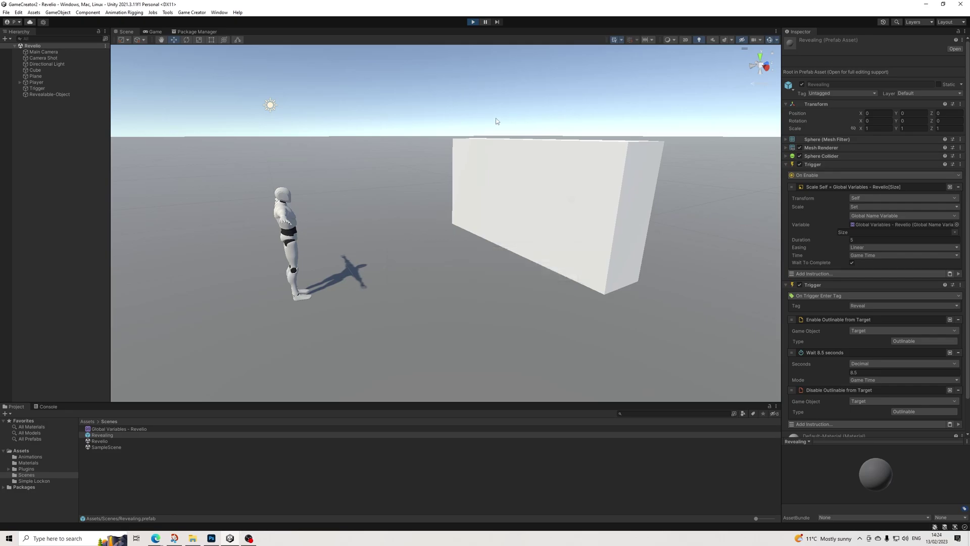
{"action": "key", "text": "w"}
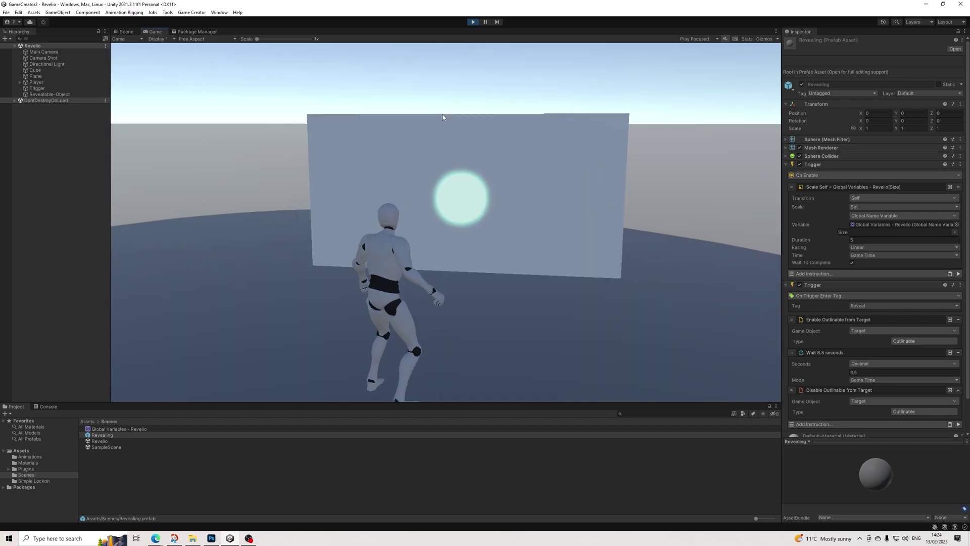
{"action": "key", "text": "w"}
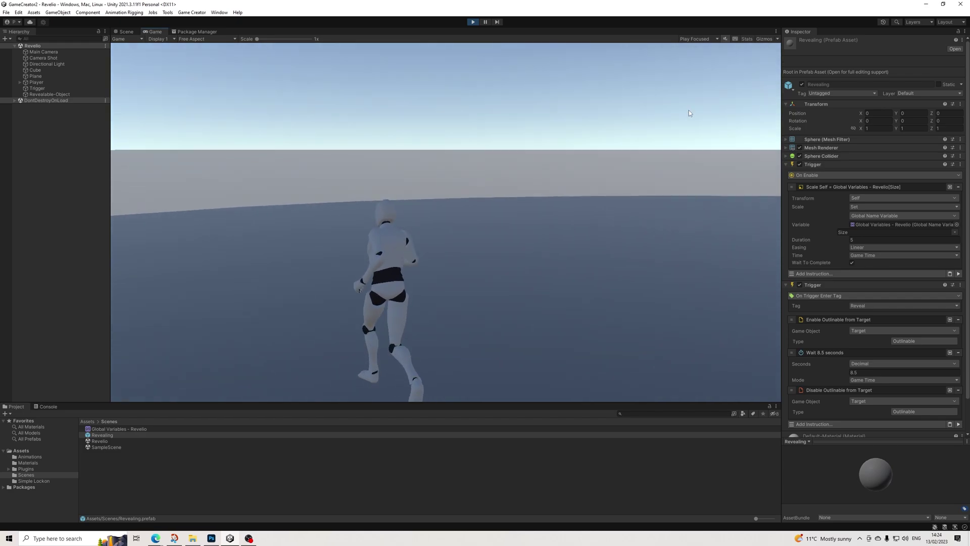
{"action": "key", "text": "d"}
{"action": "key", "text": "w"}
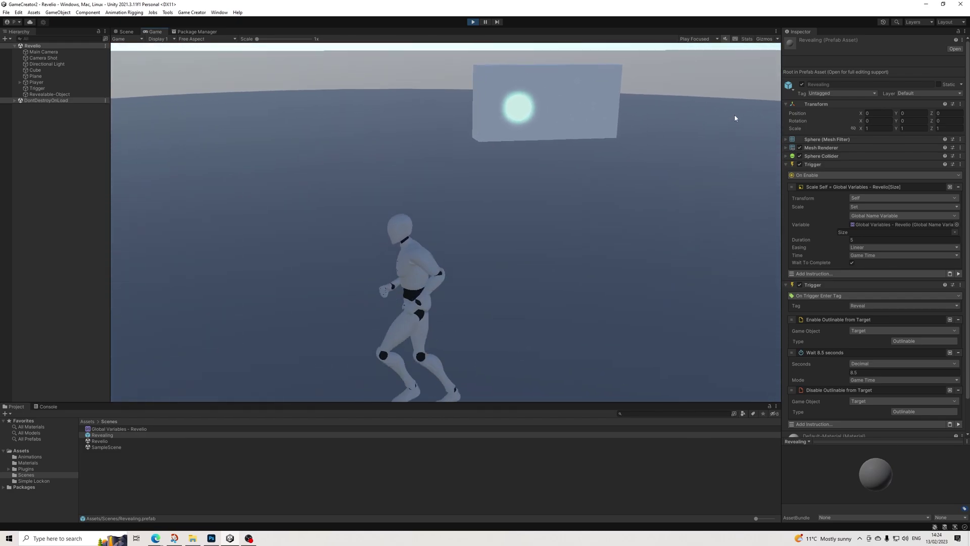
{"action": "key", "text": "w"}
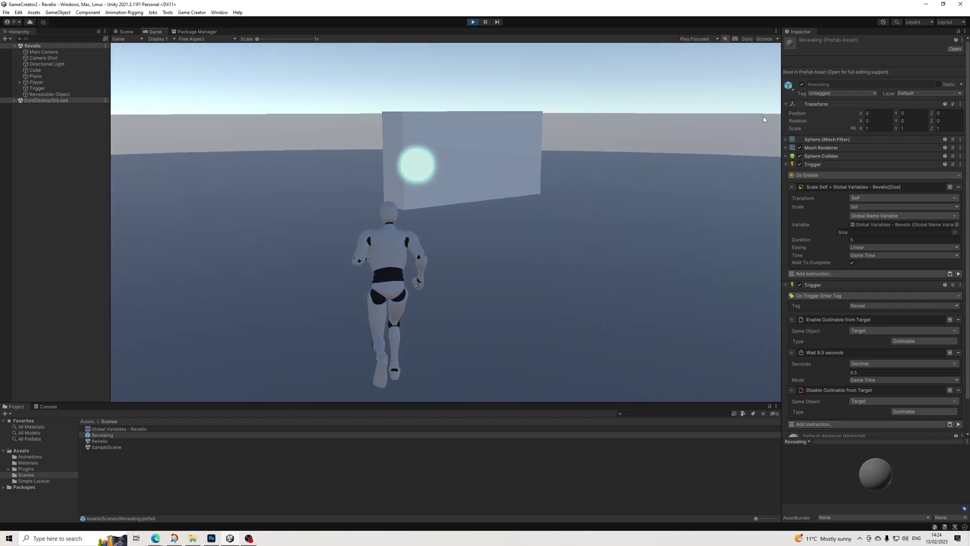
{"action": "key", "text": "w"}
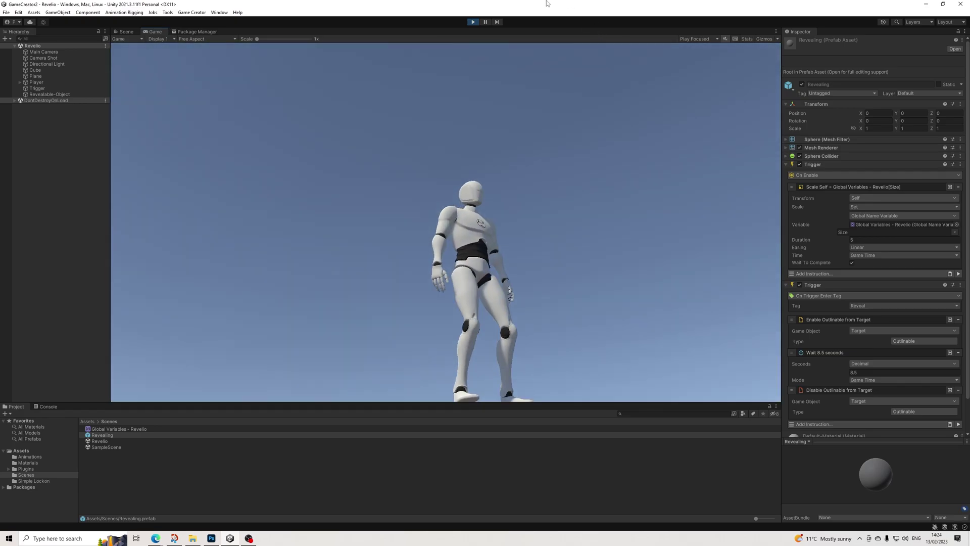
{"action": "left_click", "coordinate": [473, 22]}
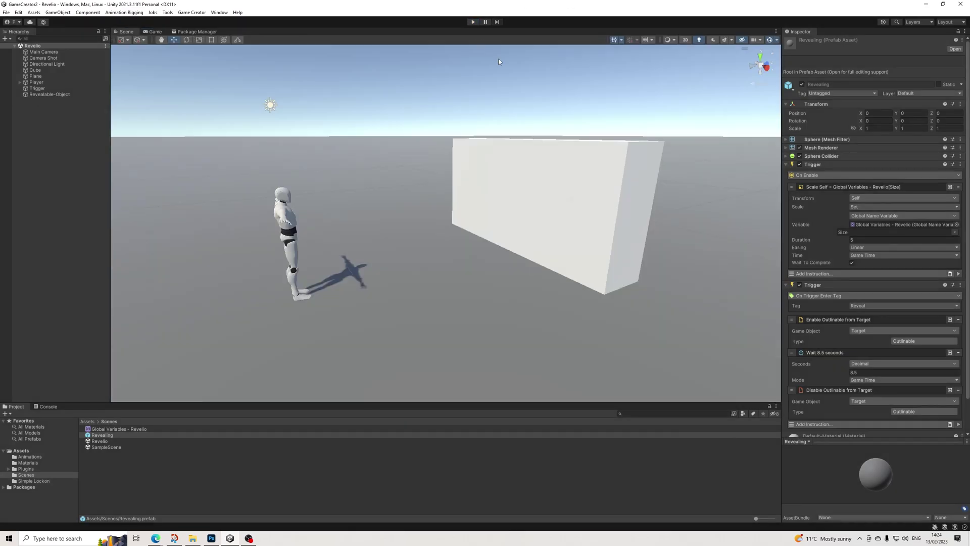
{"action": "scroll", "coordinate": [585, 250], "scroll_direction": "down", "scroll_amount": 8}
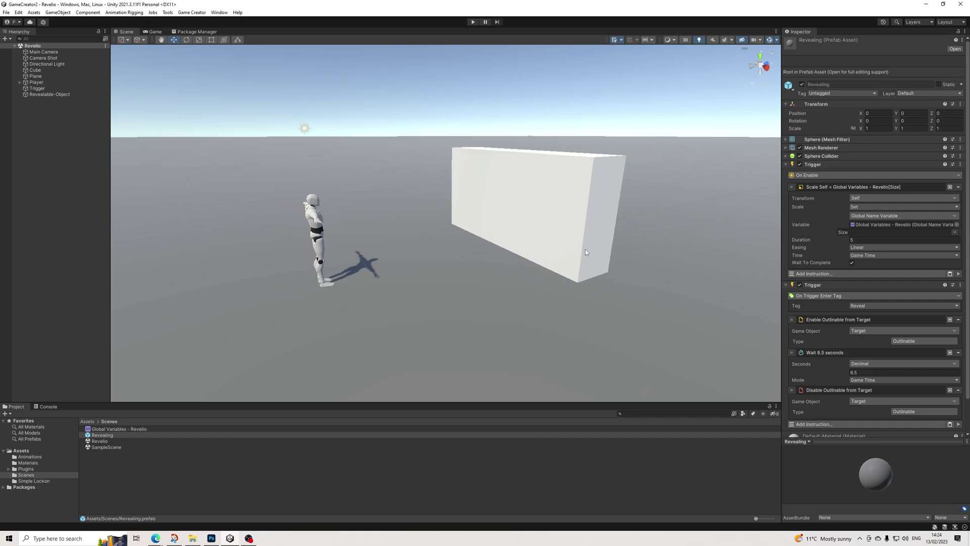
{"action": "left_click_drag", "start_coordinate": [585, 248], "coordinate": [487, 273], "text": "alt"}
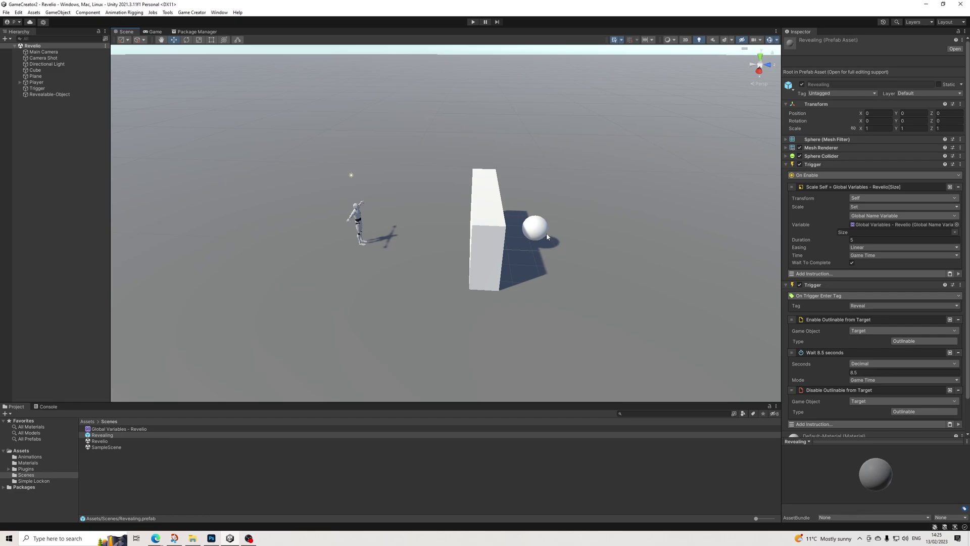
{"action": "left_click_drag", "start_coordinate": [546, 234], "coordinate": [440, 270], "text": "alt"}
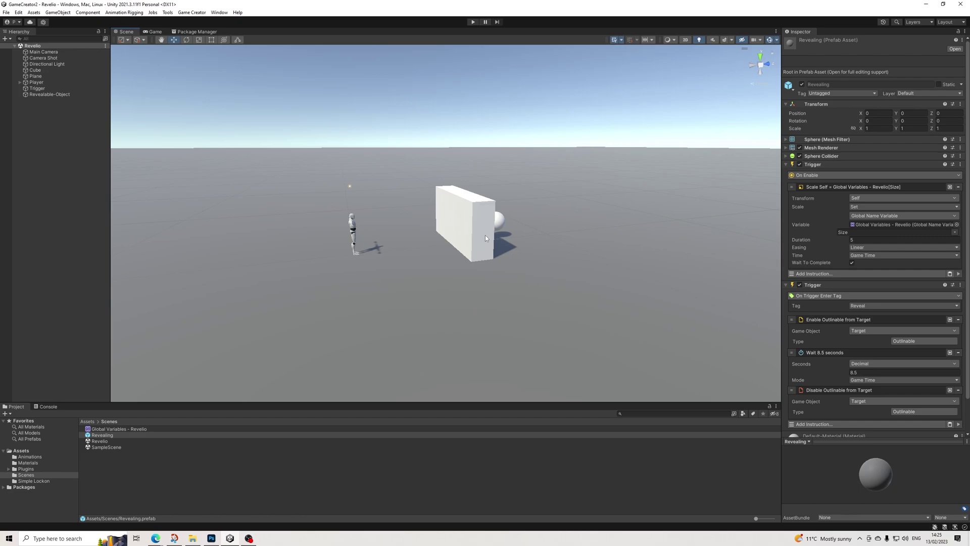
{"action": "middle_click_drag", "start_coordinate": [469, 236], "coordinate": [466, 232]}
{"action": "left_click_drag", "start_coordinate": [466, 231], "coordinate": [341, 166], "text": "alt"}
- Expand the four Outliner components on the Main Camera and examine their rendering, dilate and blur settings
{"action": "left_click", "coordinate": [43, 52]}
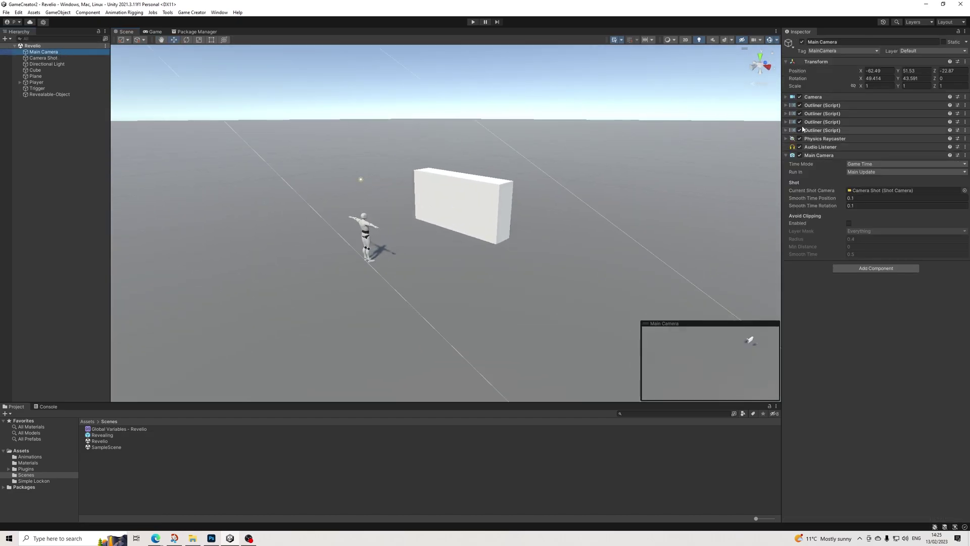
{"action": "left_click", "coordinate": [829, 139]}
{"action": "left_click", "coordinate": [827, 130]}
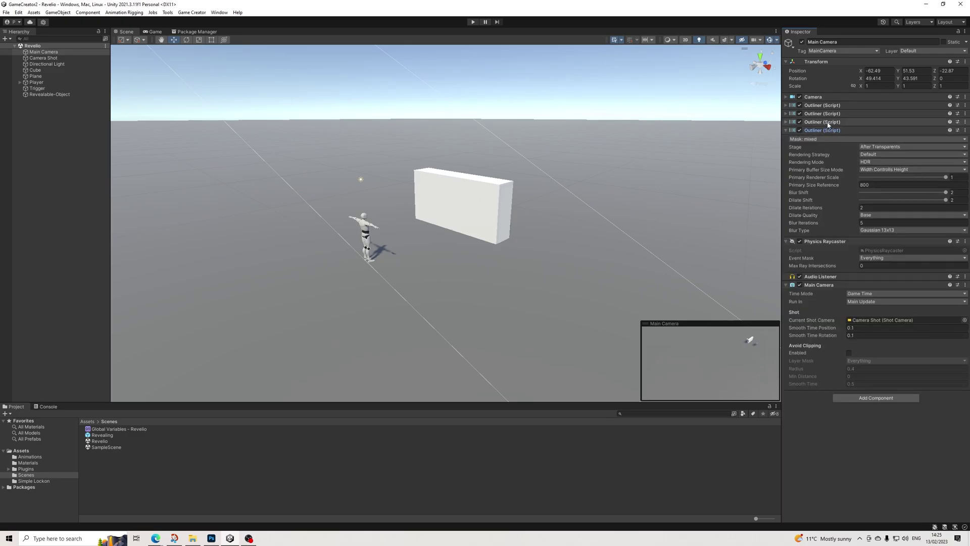
{"action": "left_click", "coordinate": [827, 123]}
{"action": "left_click", "coordinate": [838, 113]}
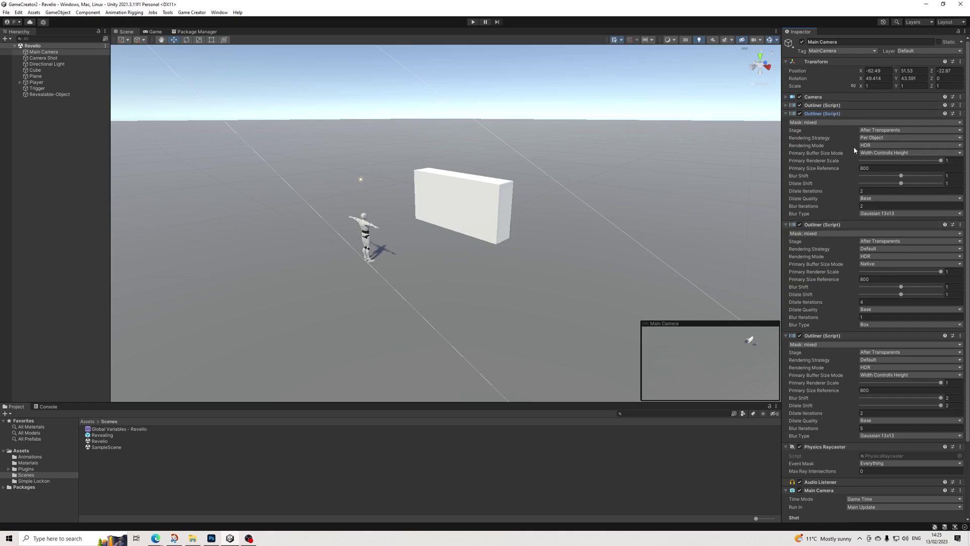
{"action": "left_click", "coordinate": [840, 105]}
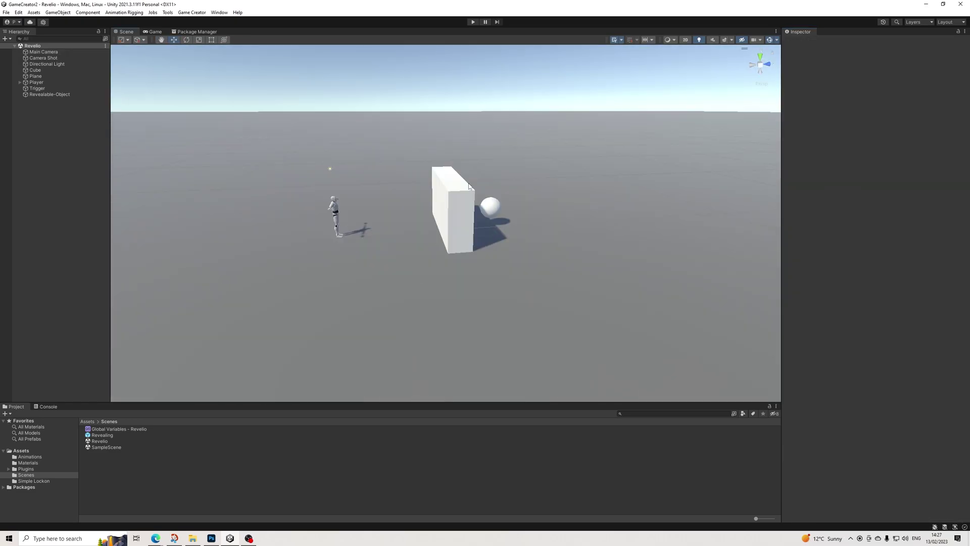
{"action": "mouse_move", "coordinate": [469, 186]}
{"action": "left_mouse_down", "text": "alt"}
{"action": "mouse_move", "coordinate": [737, 169]}
{"action": "mouse_move", "coordinate": [330, 188]}
{"action": "mouse_move", "coordinate": [732, 167]}
{"action": "mouse_move", "coordinate": [402, 174]}
{"action": "mouse_move", "coordinate": [461, 181]}
{"action": "left_mouse_up", "text": "alt"}
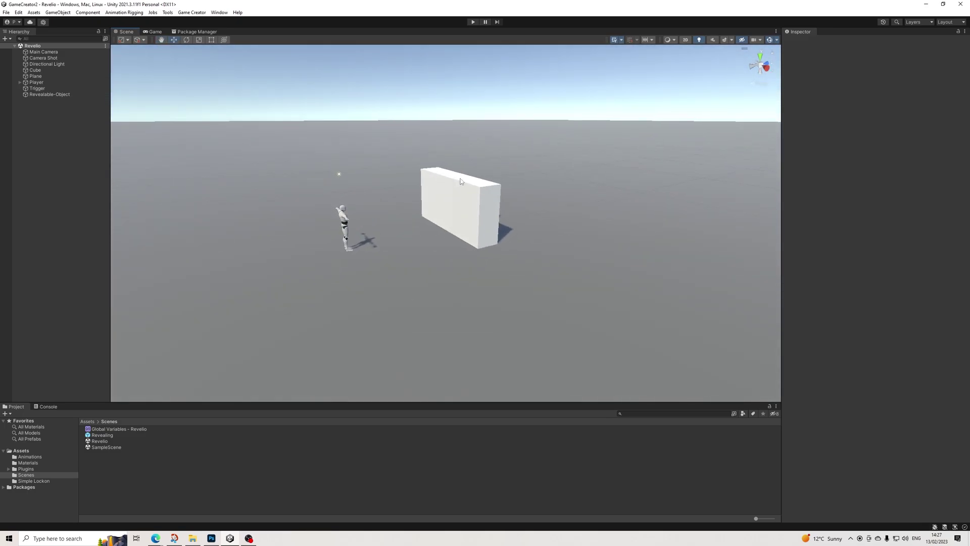